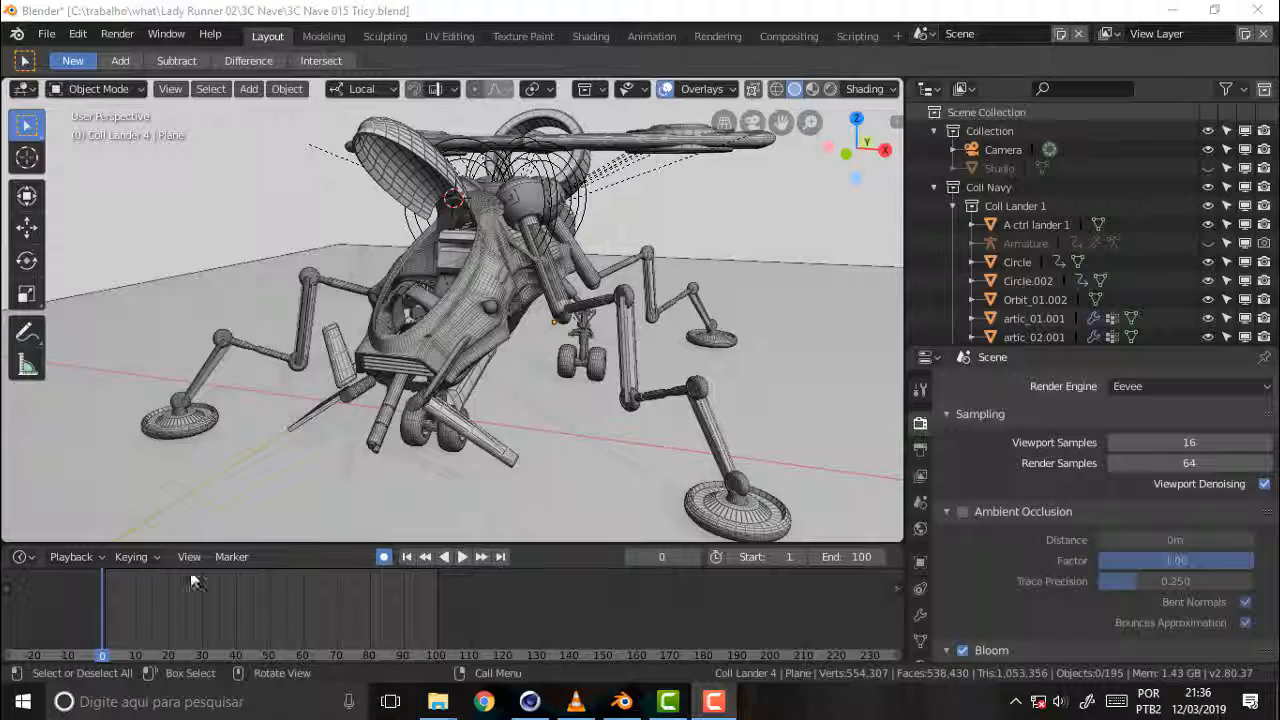
Preview the animation briefly, return the timeline to frame 0 and stop playback
key("space")
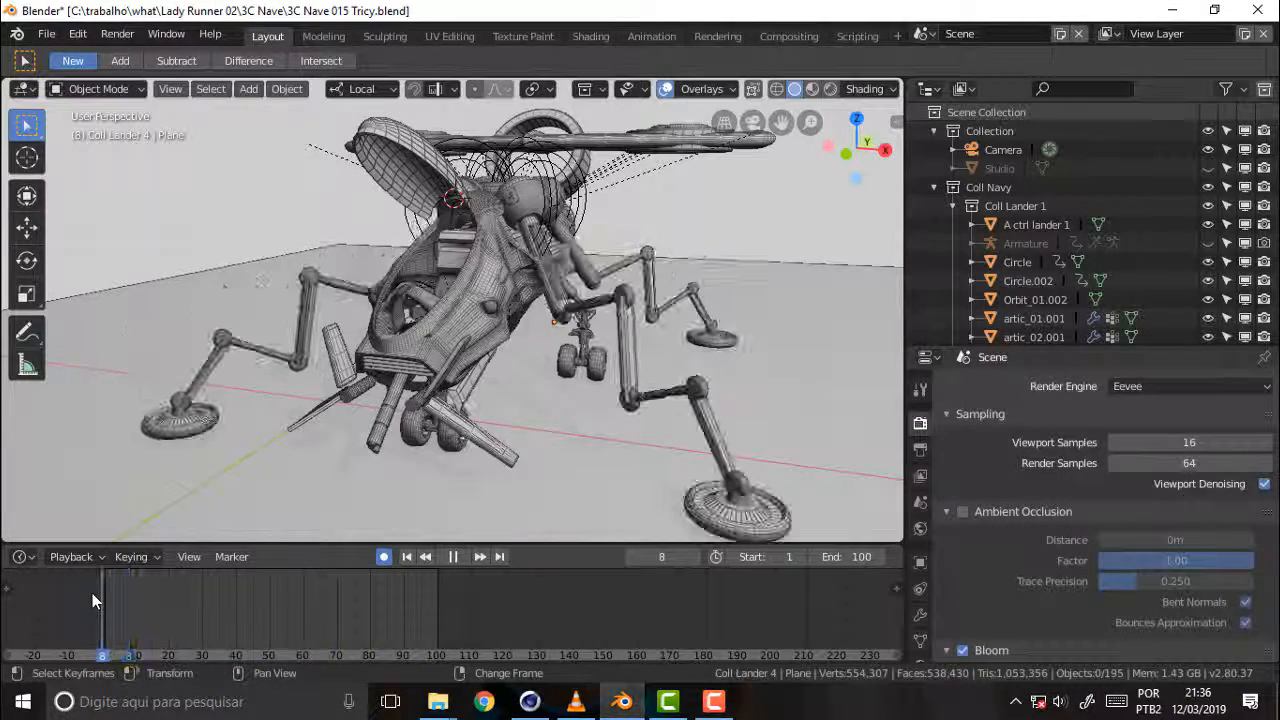
right_click_drag(92, 593, 101, 598)
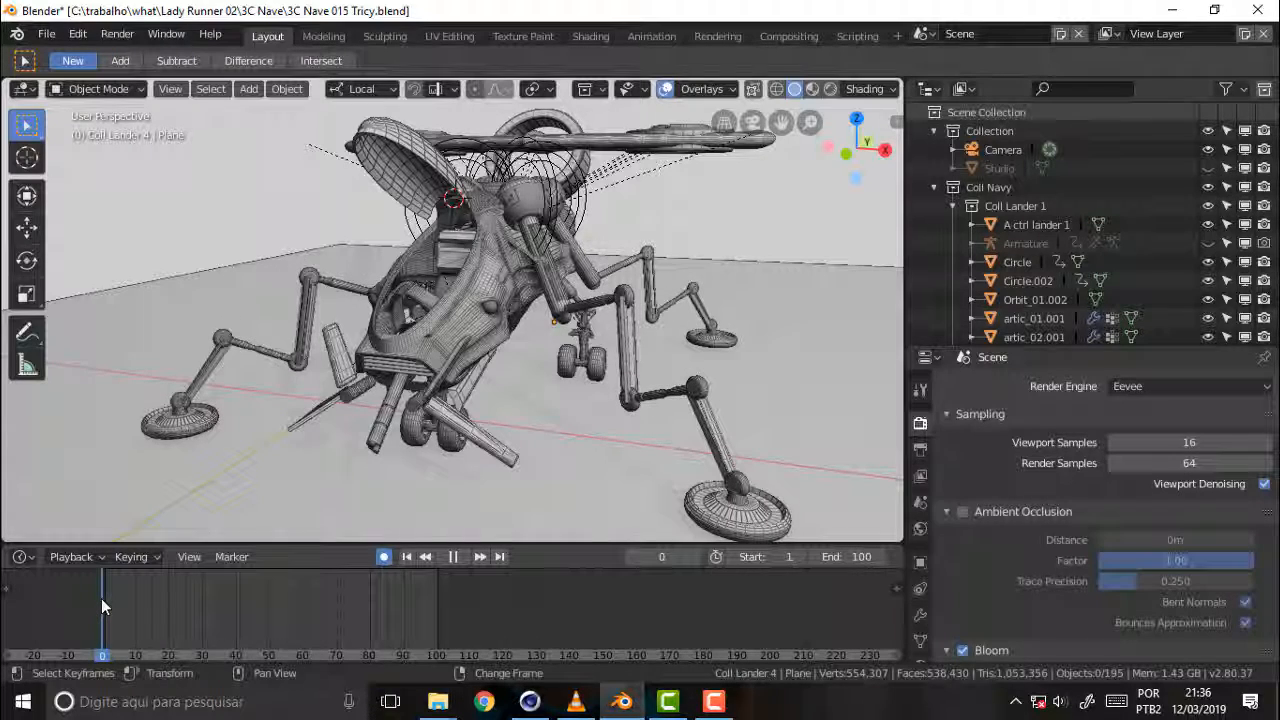
key("space")
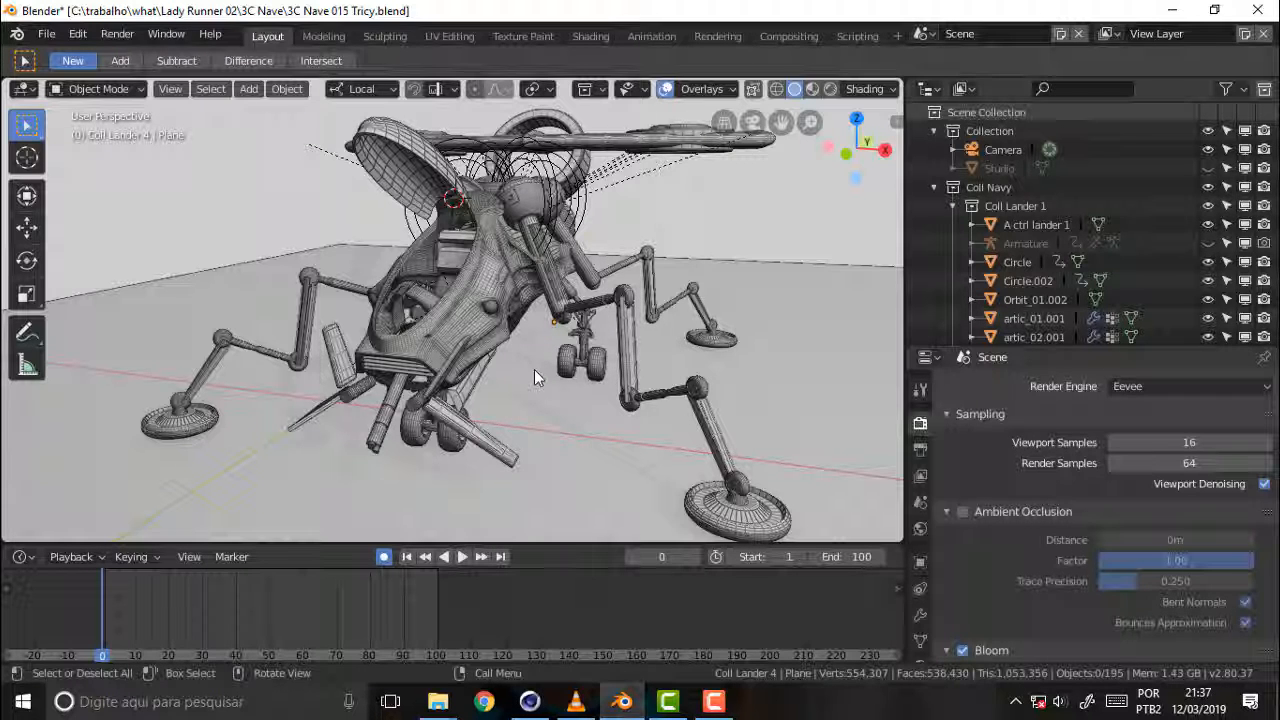
Turn off the wireframe overlay and set the viewport shading to LookDev
left_click(705, 90)
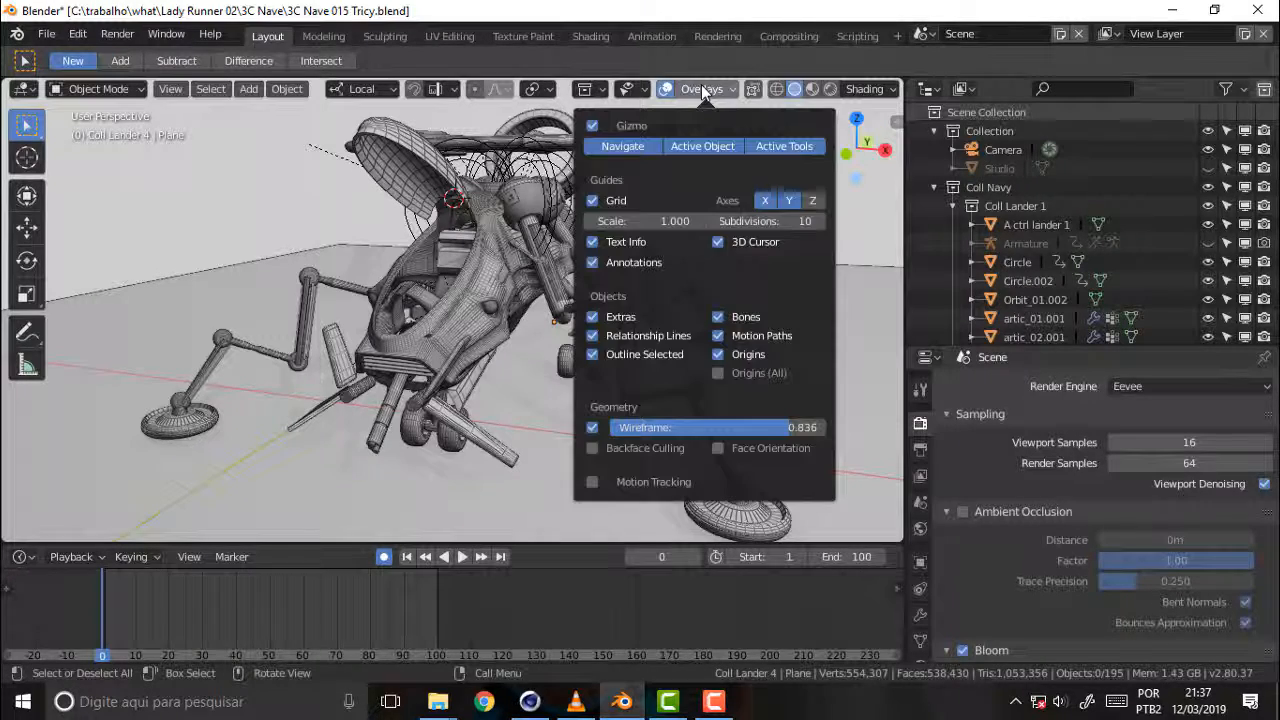
left_click(592, 427)
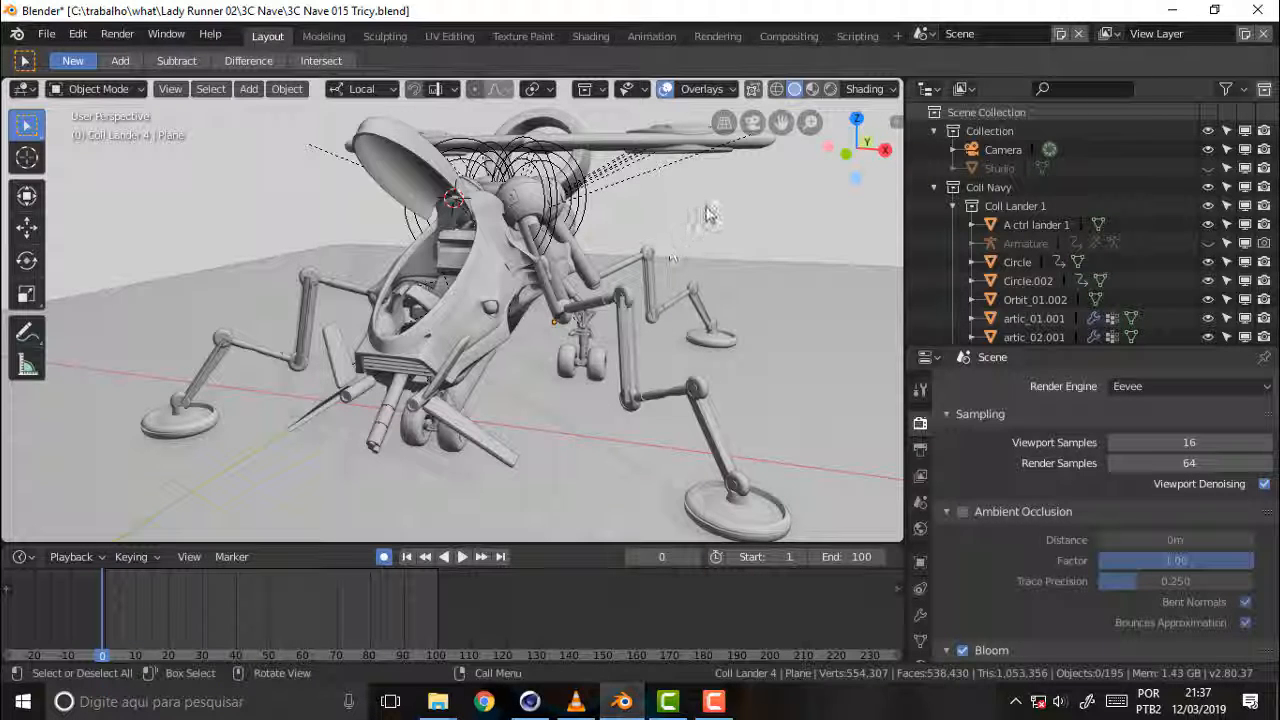
key("z")
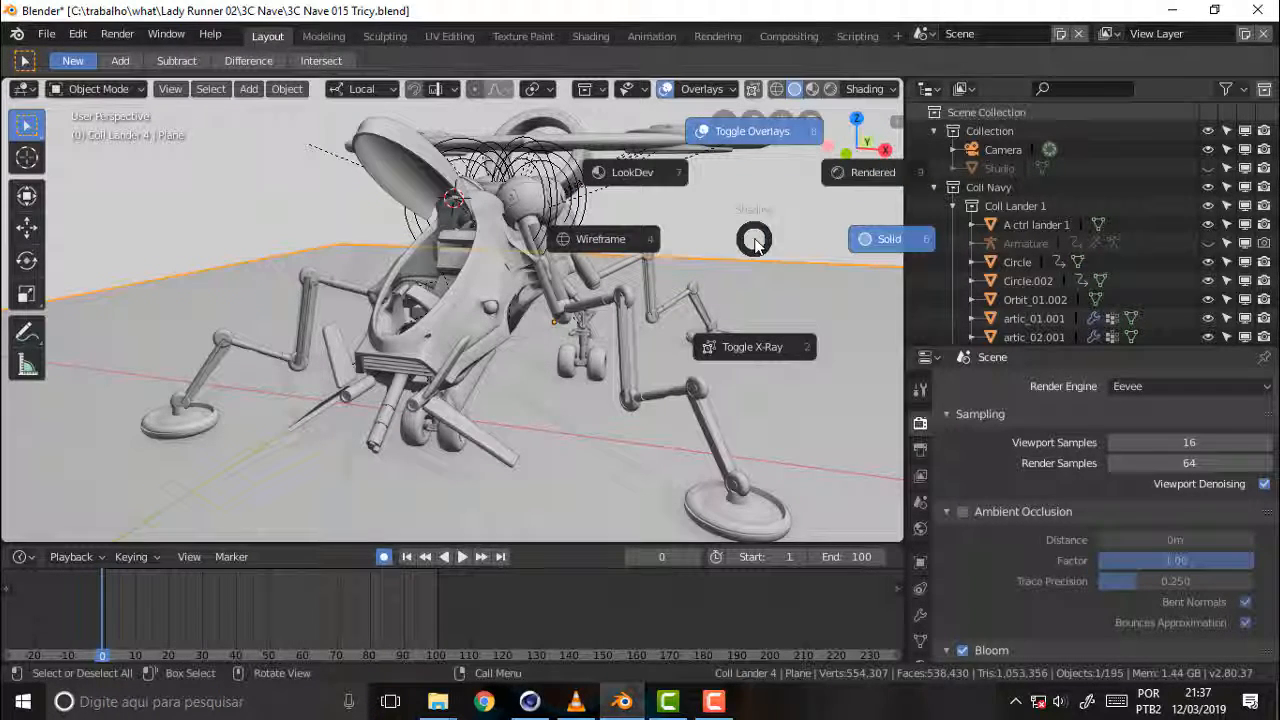
left_click(872, 245)
key("z")
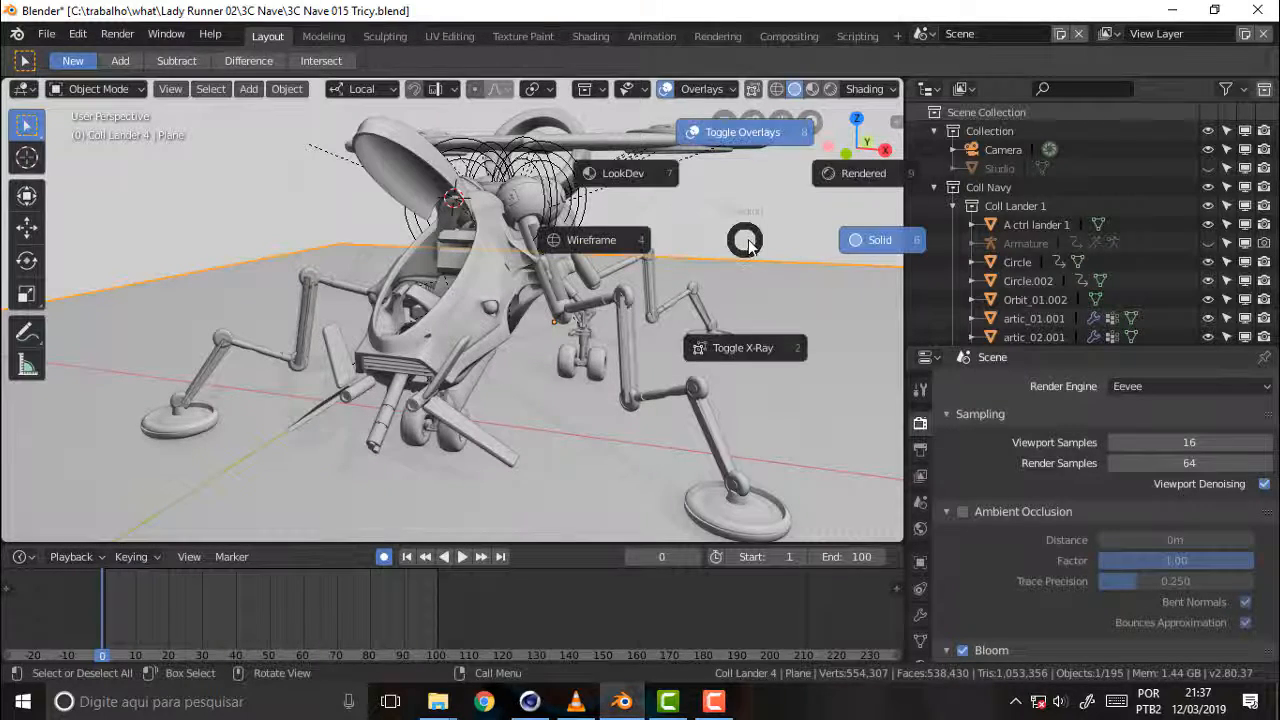
left_click(623, 173)
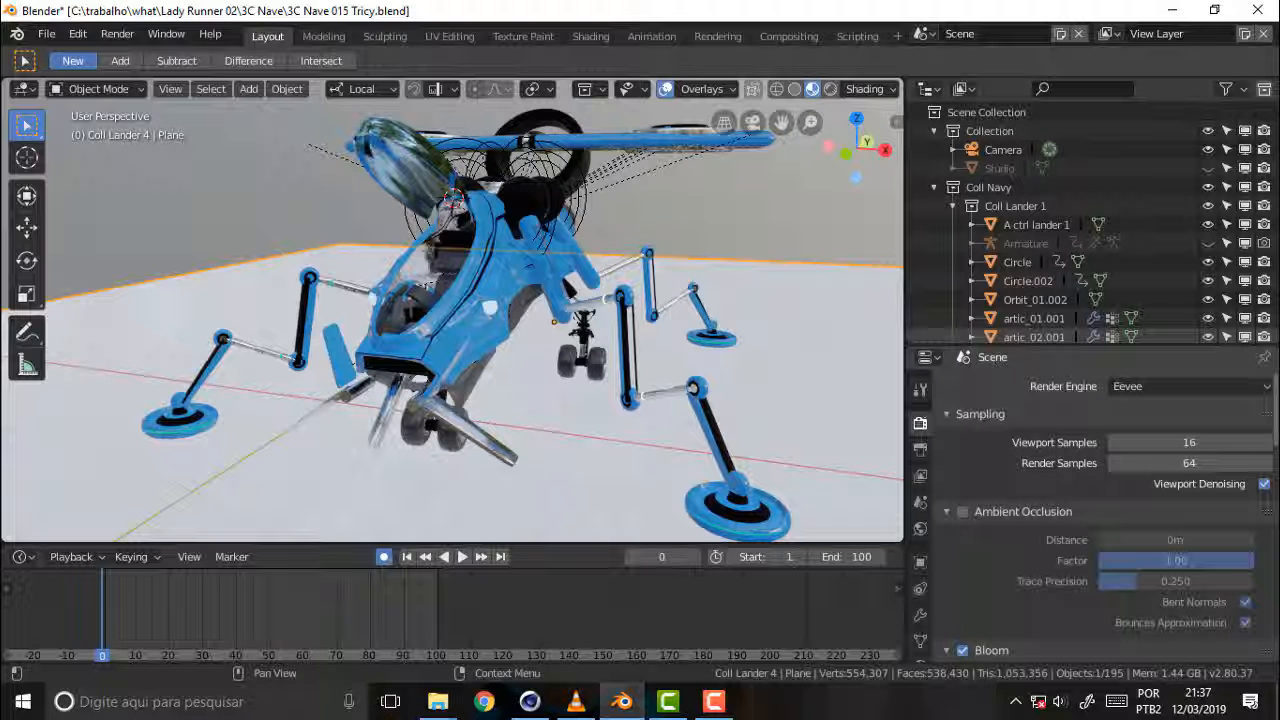
Enable Ambient Occlusion for the Eevee engine and set its distance to 1.26 m
left_click(962, 512)
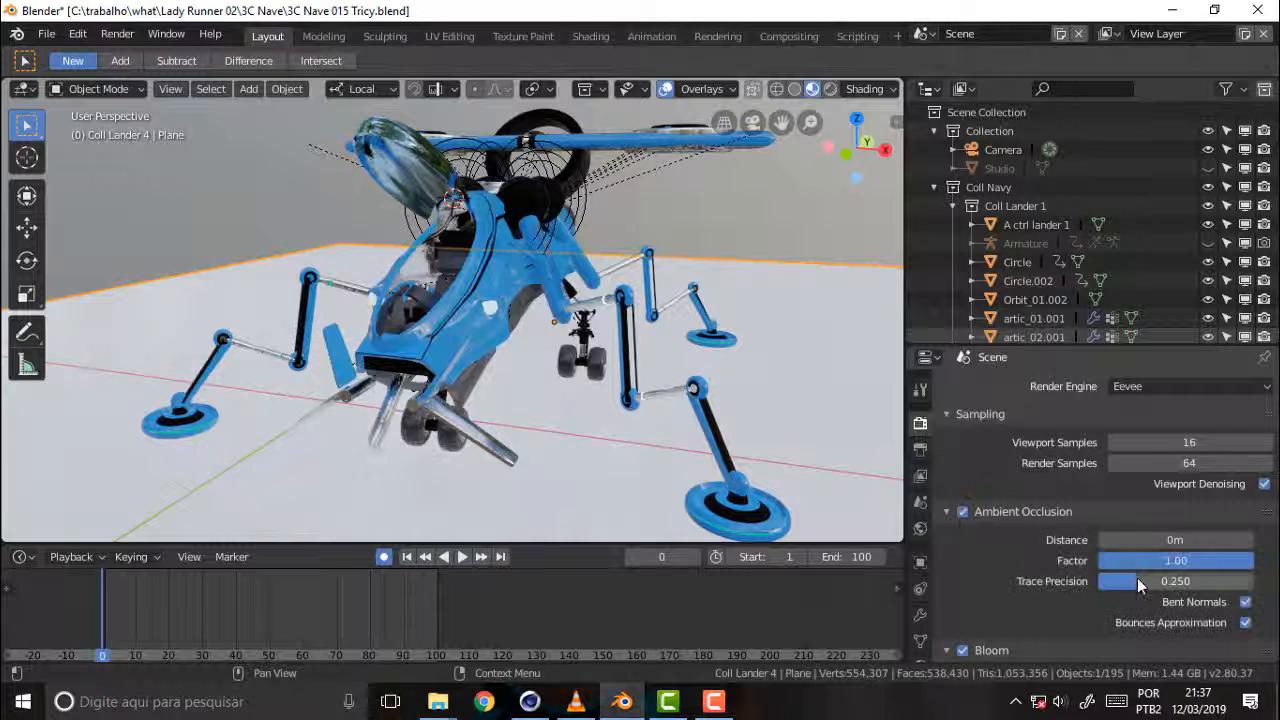
left_click_drag(1109, 538, 1248, 538)
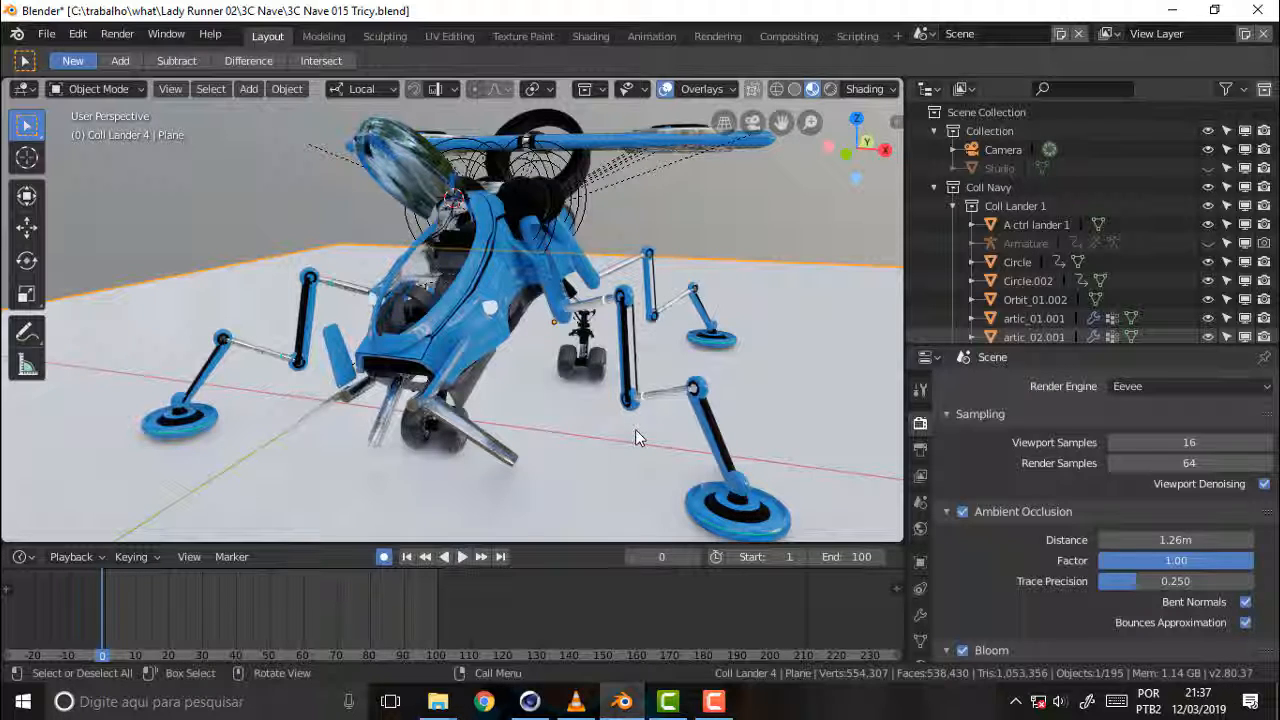
Show the wireframe overlay on the shaded lander model and hide it again
left_click(703, 88)
left_click(592, 448)
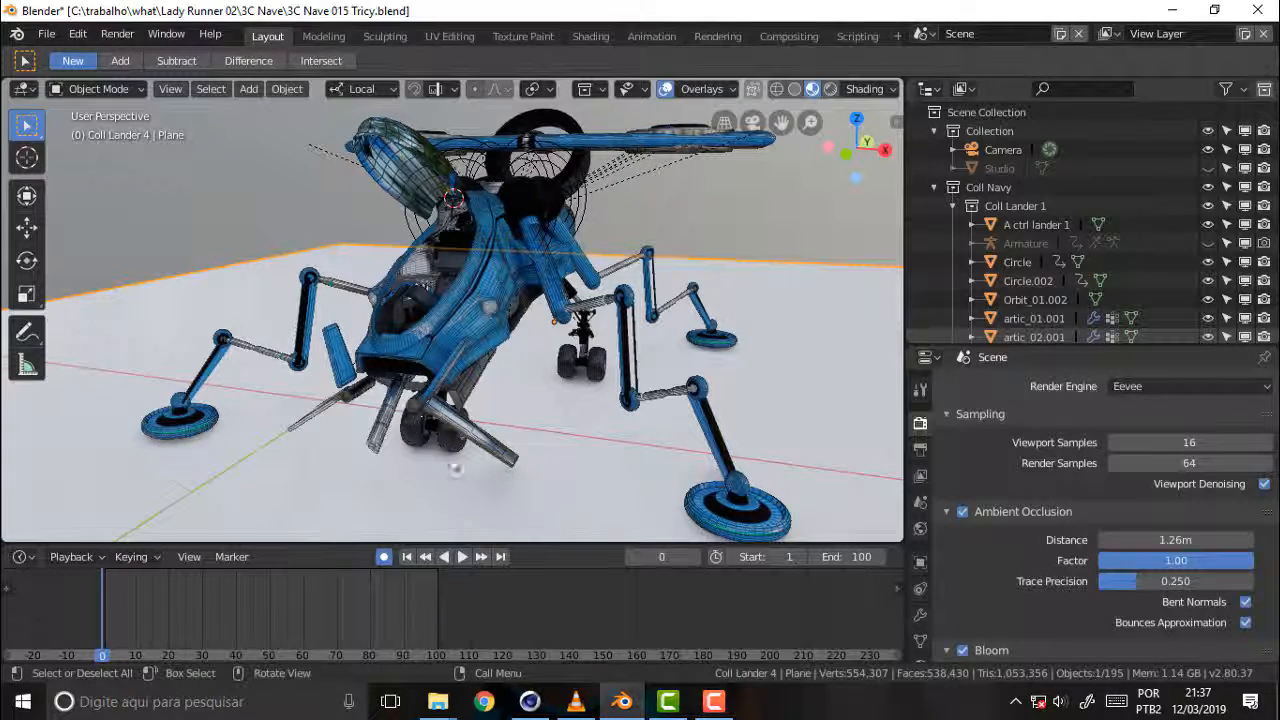
left_click(703, 88)
left_click(592, 448)
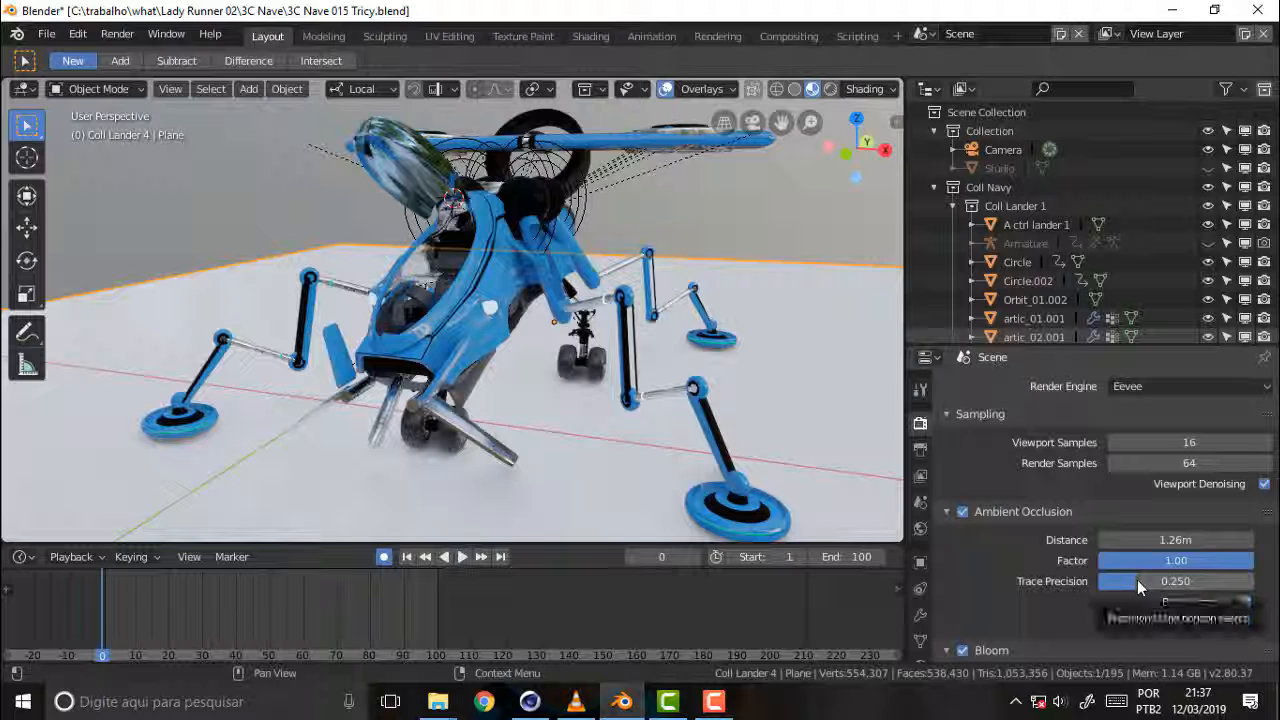
Set the Ambient Occlusion trace precision to 0.535
left_click_drag(1137, 579, 1183, 579)
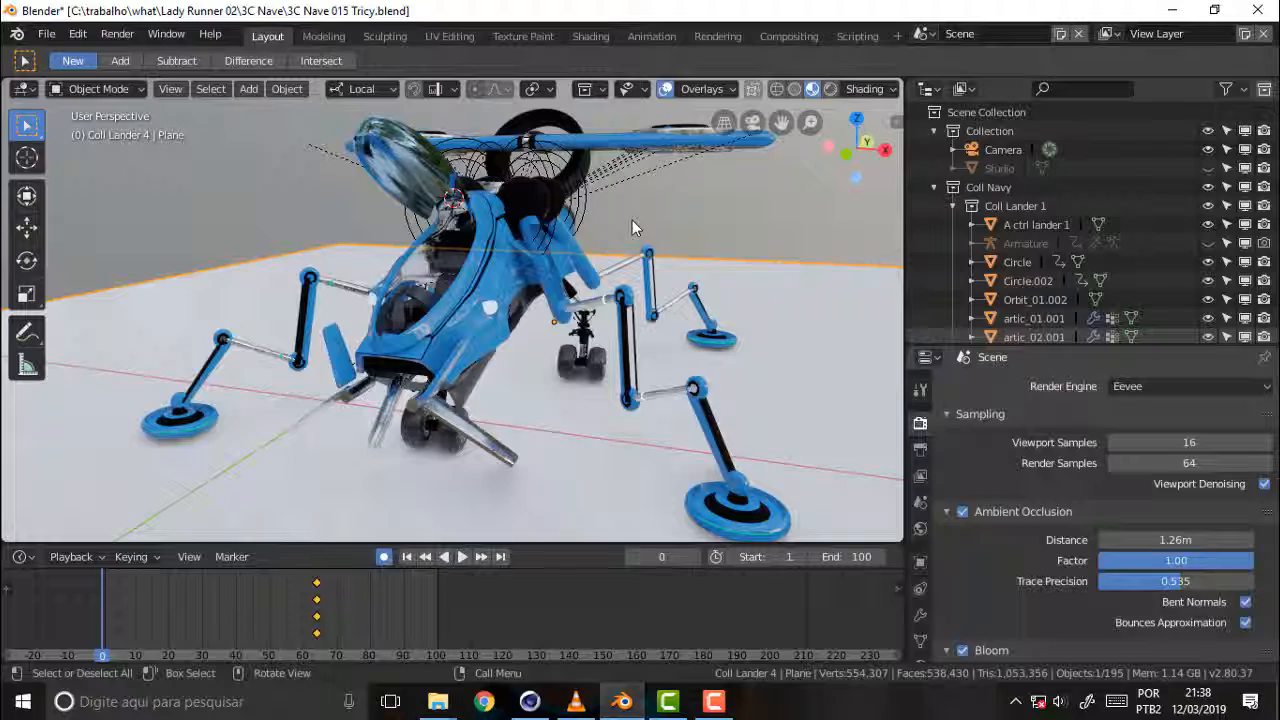
Examine the ambient occlusion shading on the lander's body, cockpit and legs from several angles and distances
mouse_move(634, 223)
middle_mouse_down()
mouse_move(681, 229)
mouse_move(452, 248)
mouse_move(634, 223)
mouse_move(620, 223)
middle_mouse_up()
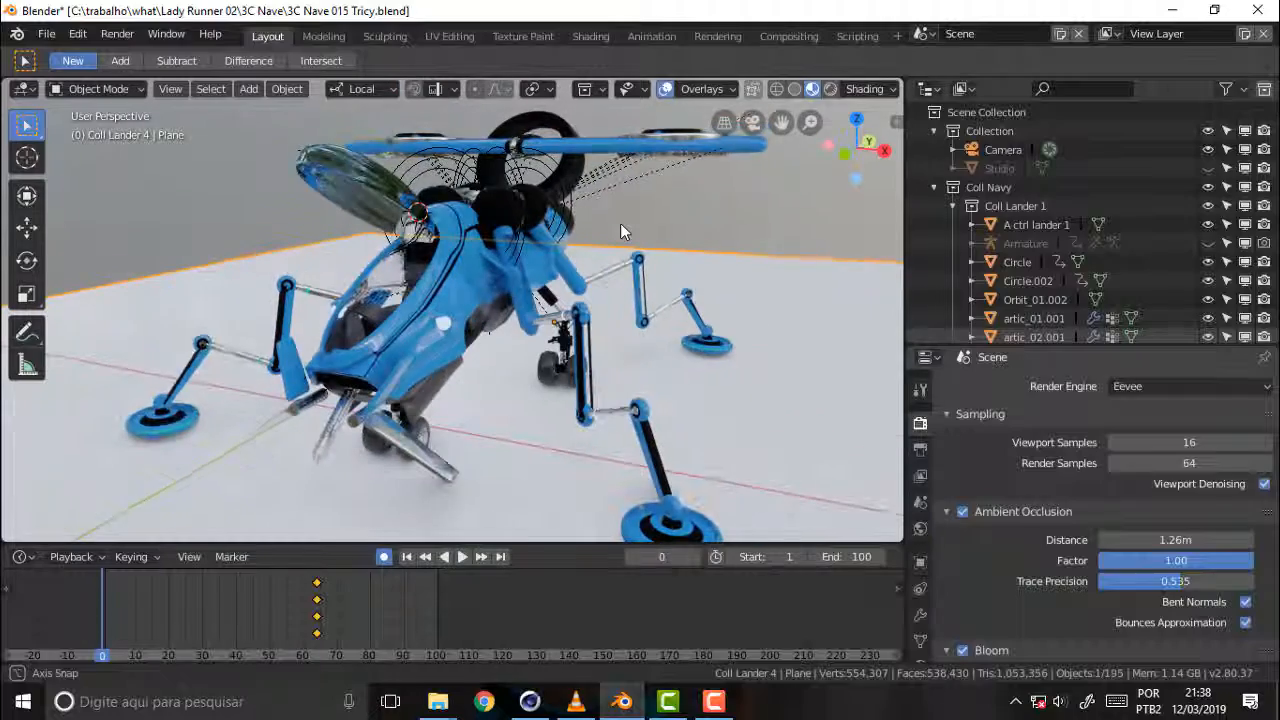
scroll(611, 271, "up", 4)
scroll(611, 271, "down", 5)
scroll(611, 271, "up", 3)
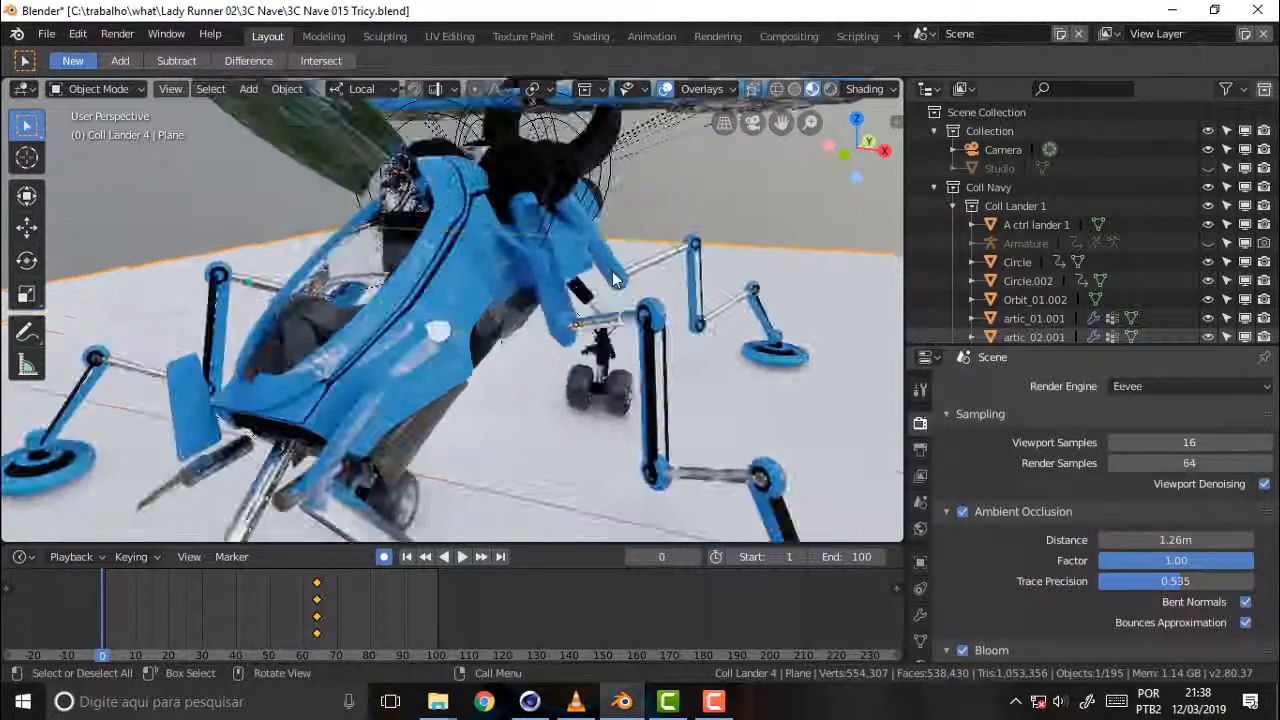
middle_click_drag(612, 271, 600, 275)
scroll(601, 276, "down", 3)
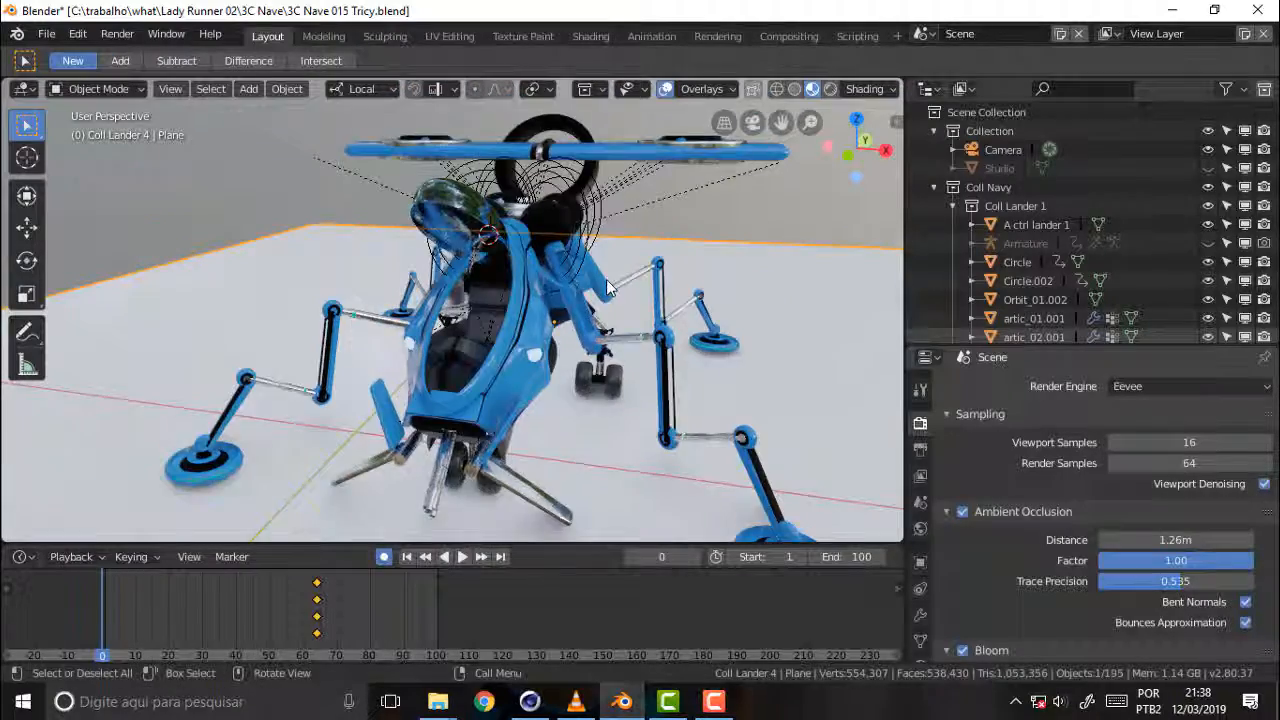
scroll(606, 279, "up", 3)
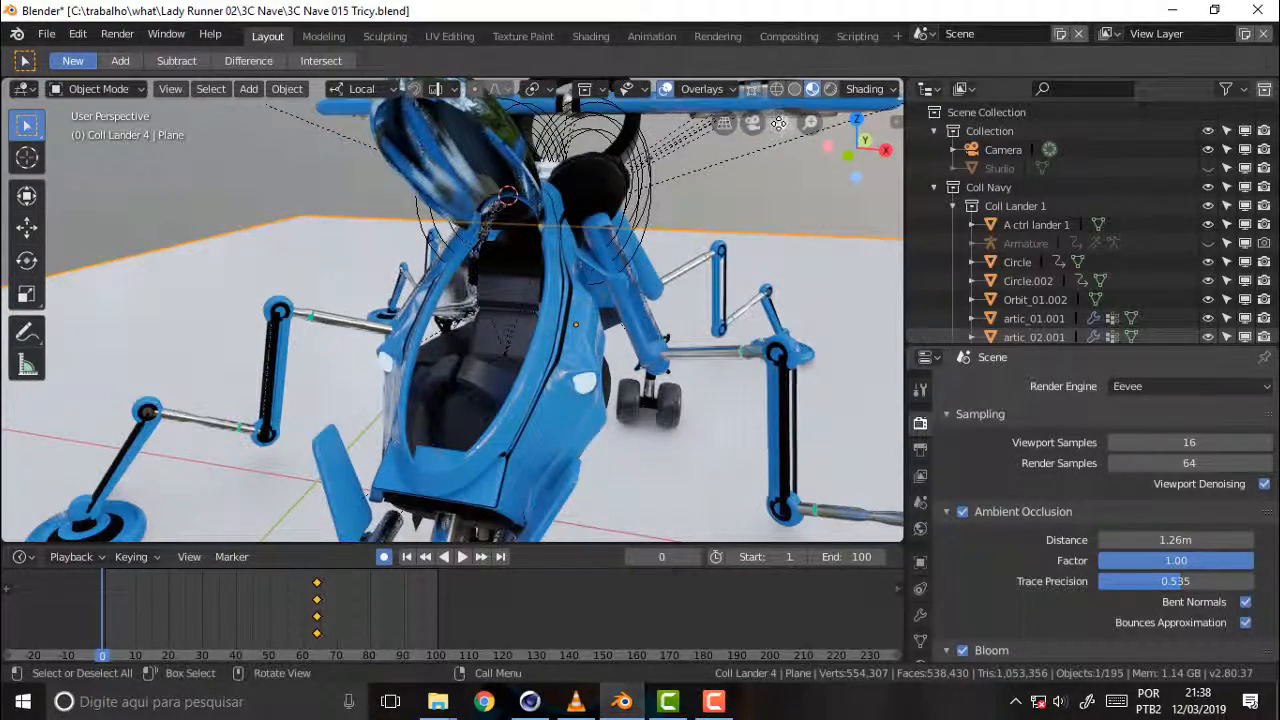
middle_click_drag(723, 203, 630, 208)
scroll(630, 259, "down", 3)
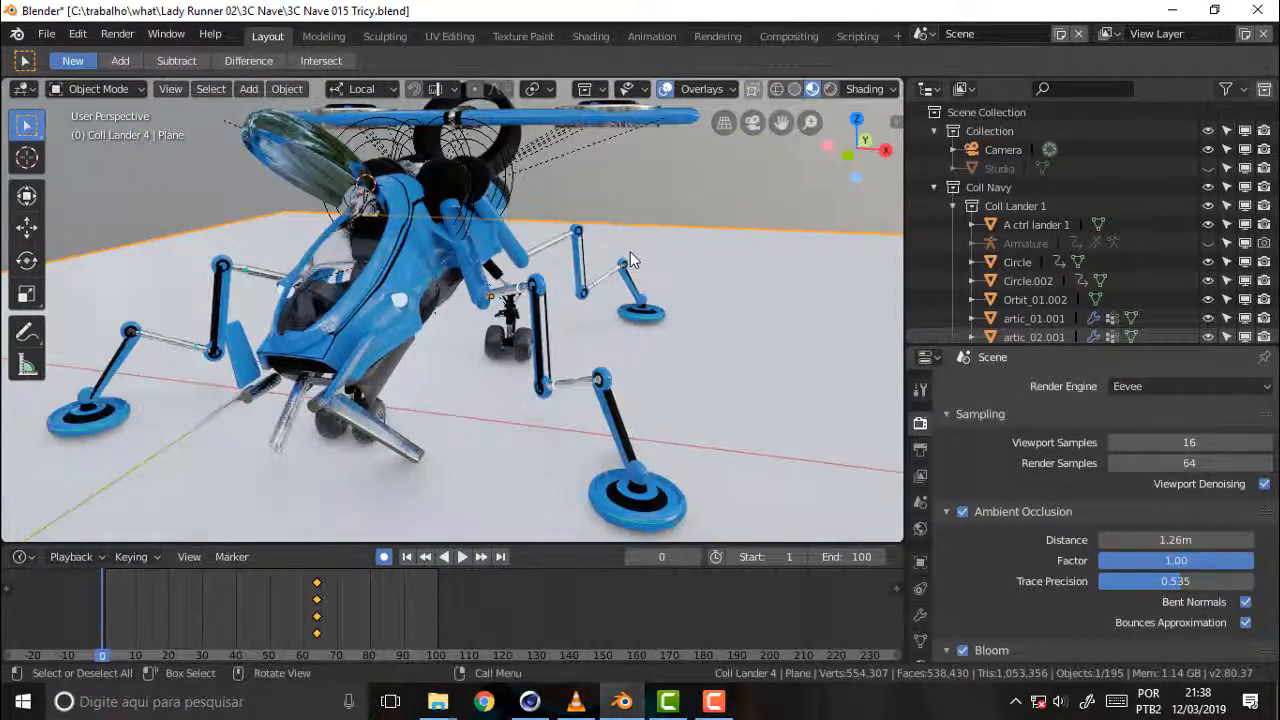
scroll(630, 259, "up", 2)
scroll(630, 259, "down", 3)
scroll(630, 259, "up", 2)
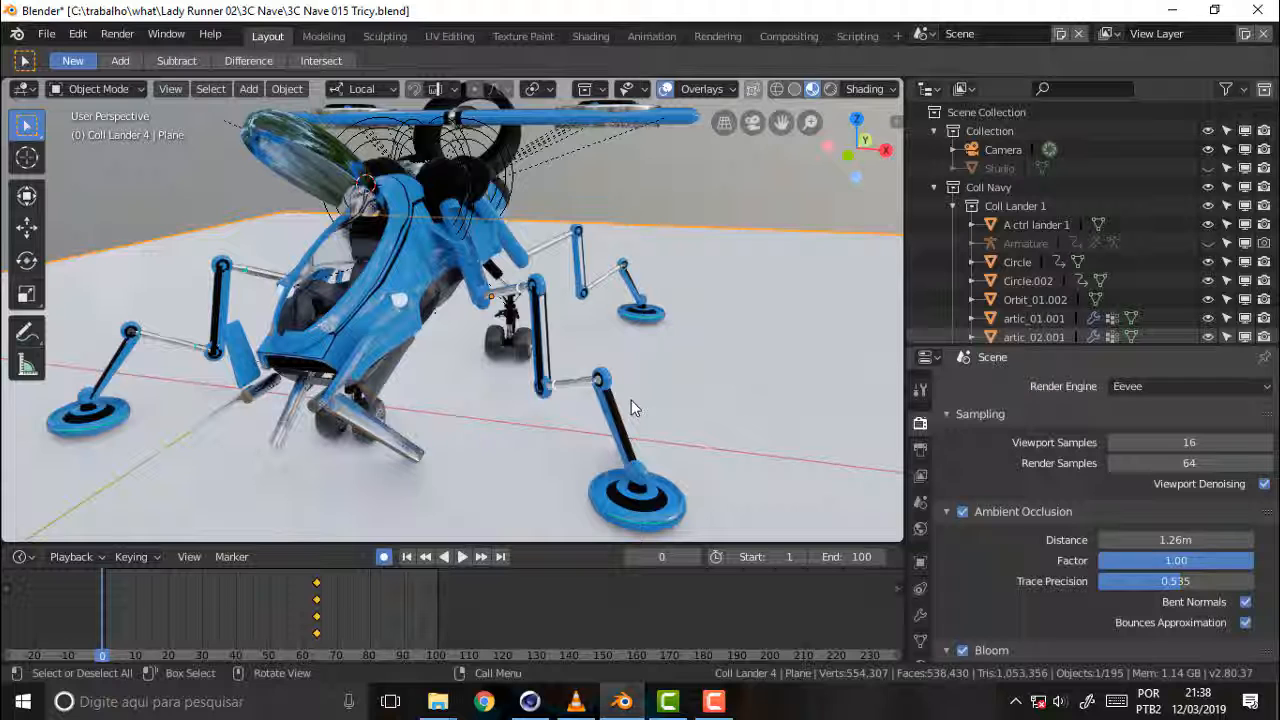
Switch to VLC, move the Eevee setup video to 05:53, and return to Blender
left_click(580, 703)
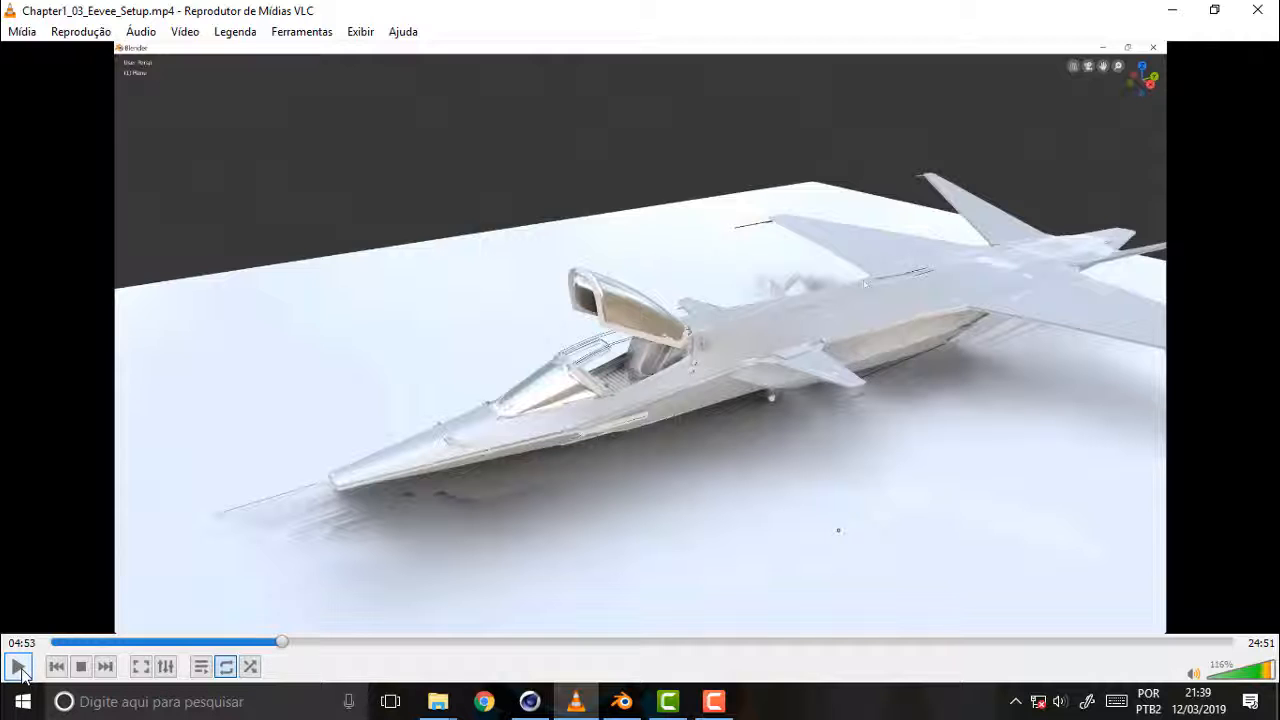
left_click_drag(283, 642, 330, 645)
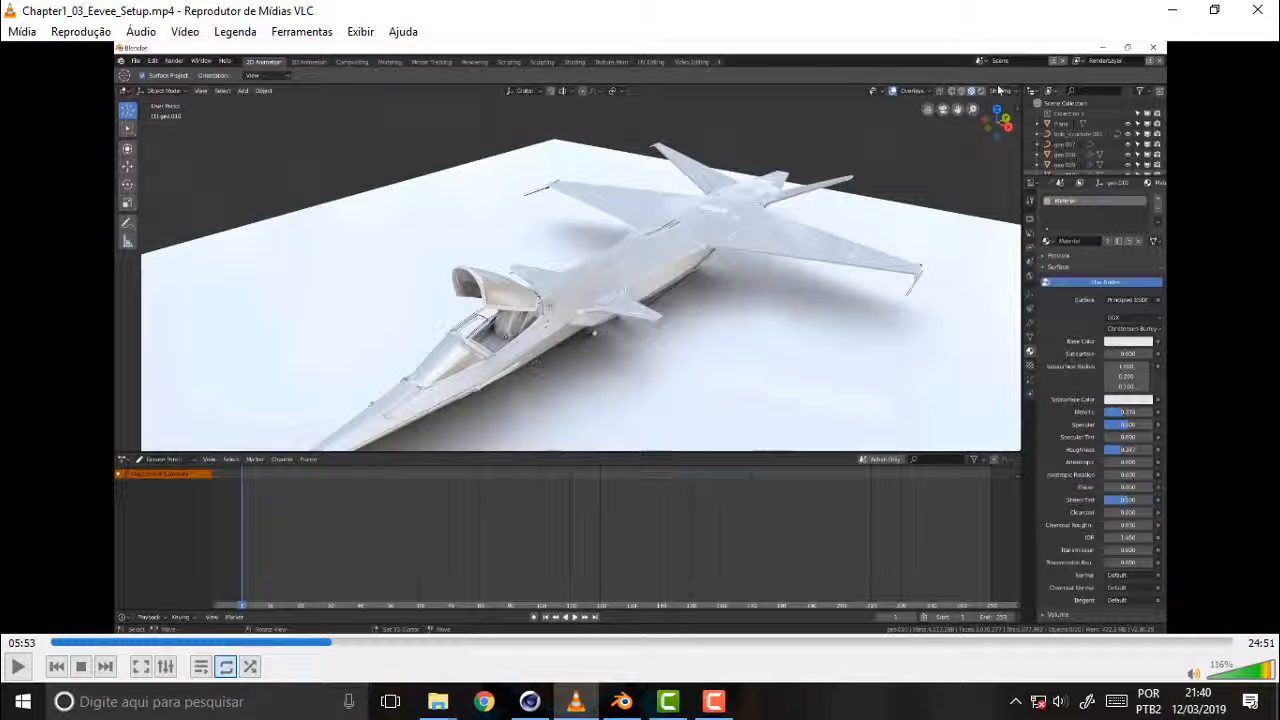
left_click(622, 703)
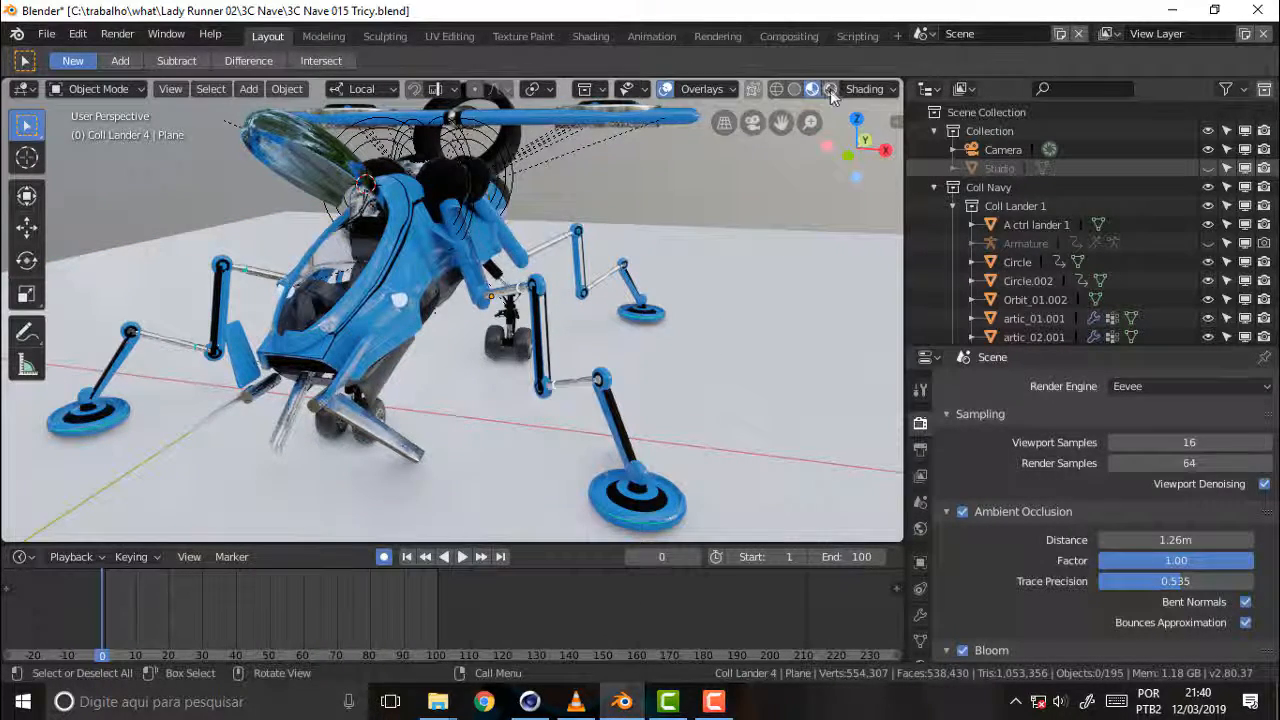
Set the viewport to Rendered shading and change the render engine to Cycles
left_click(830, 89)
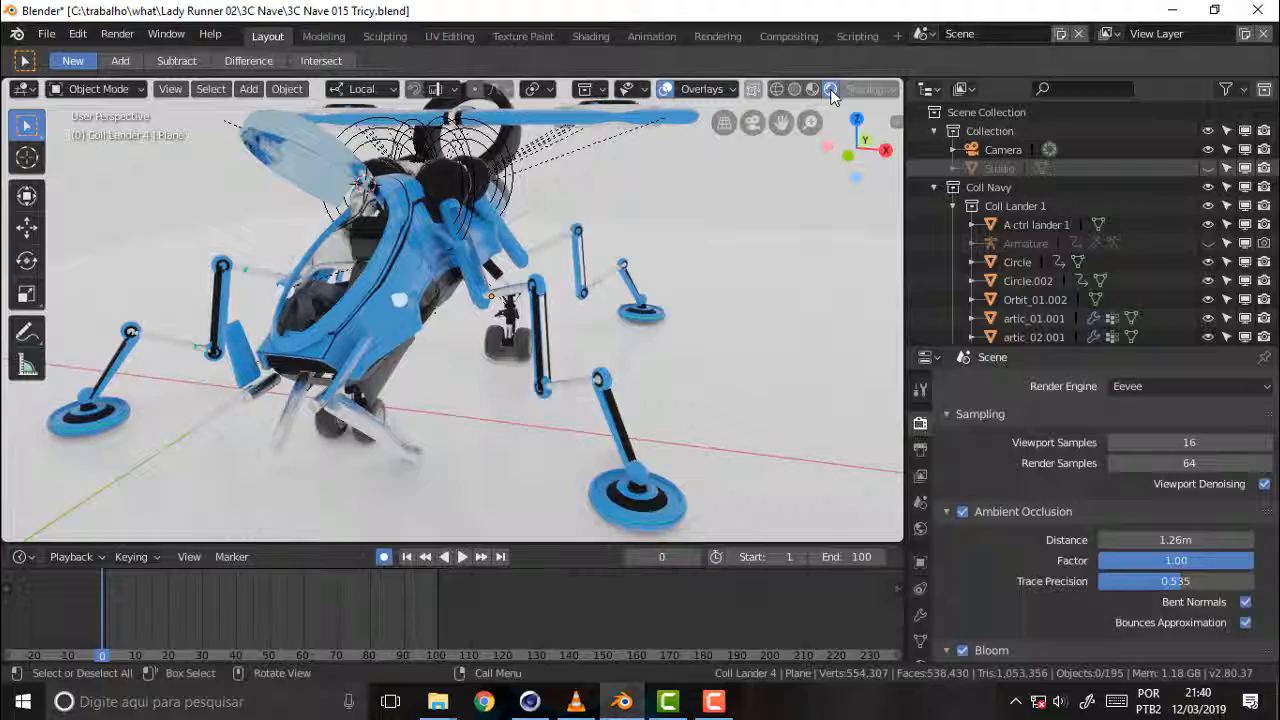
left_click(1173, 390)
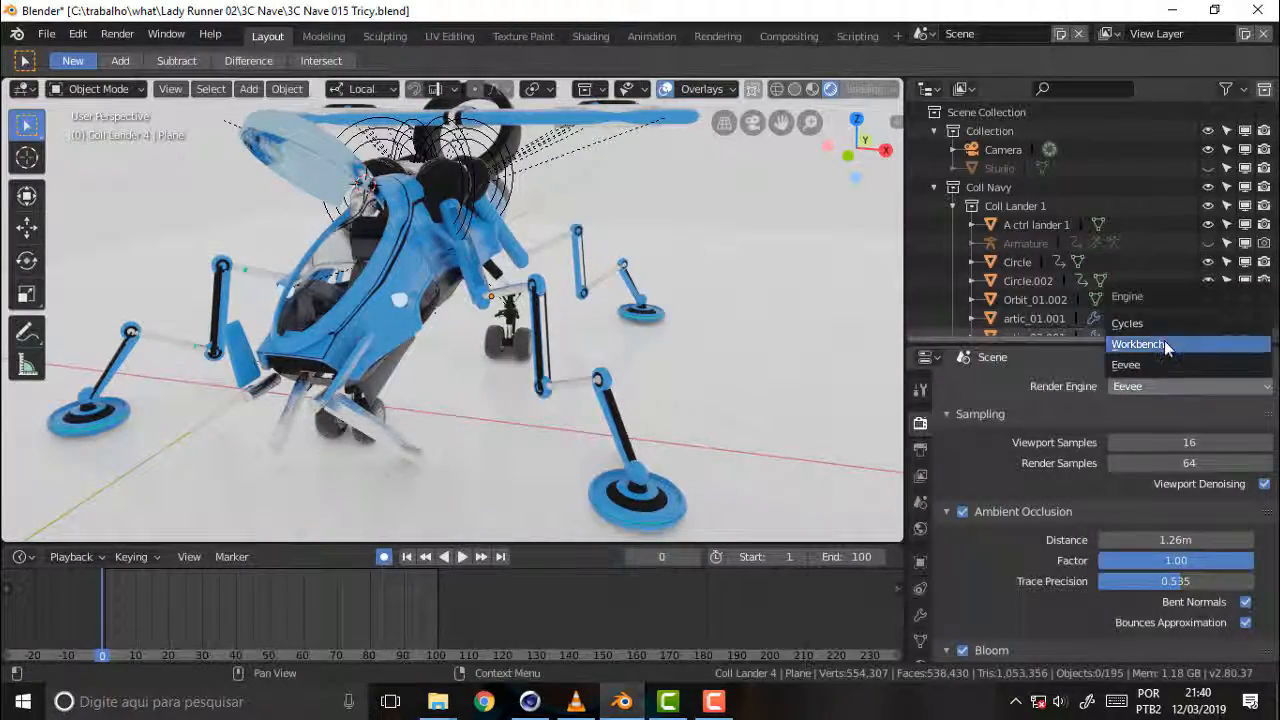
left_click(1195, 323)
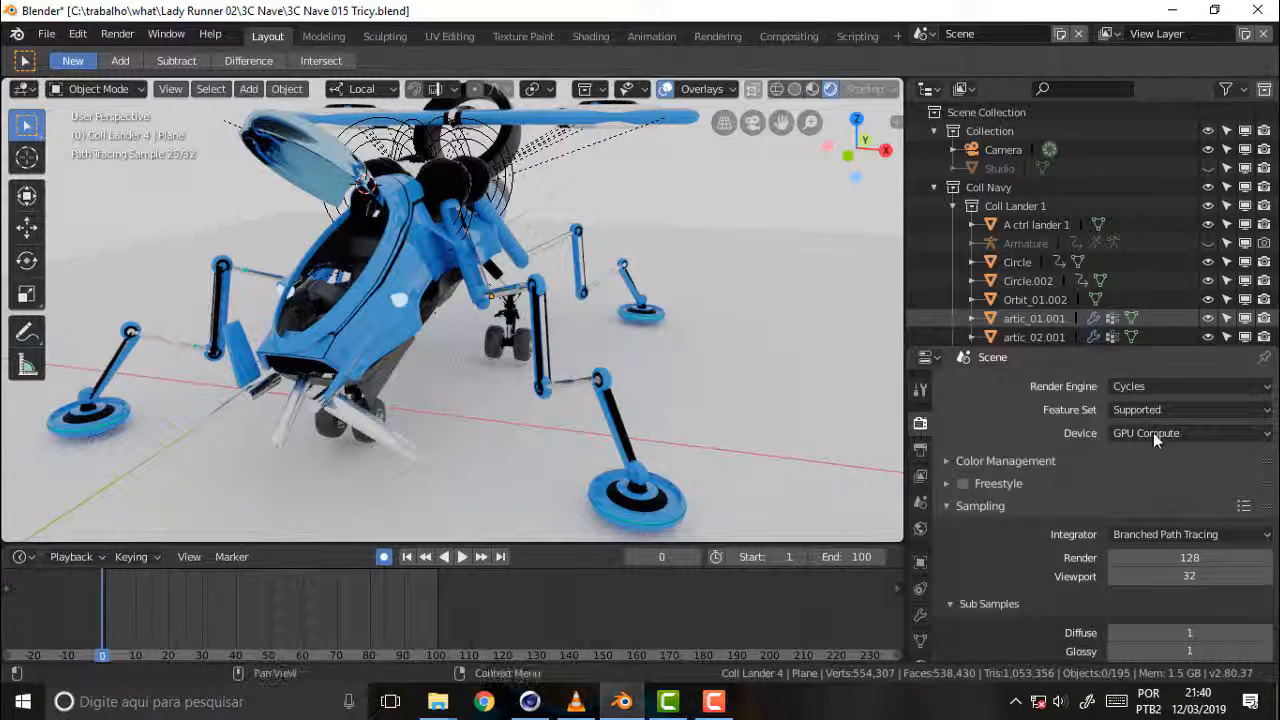
Open the World properties and return the viewport to LookDev shading
left_click(920, 530)
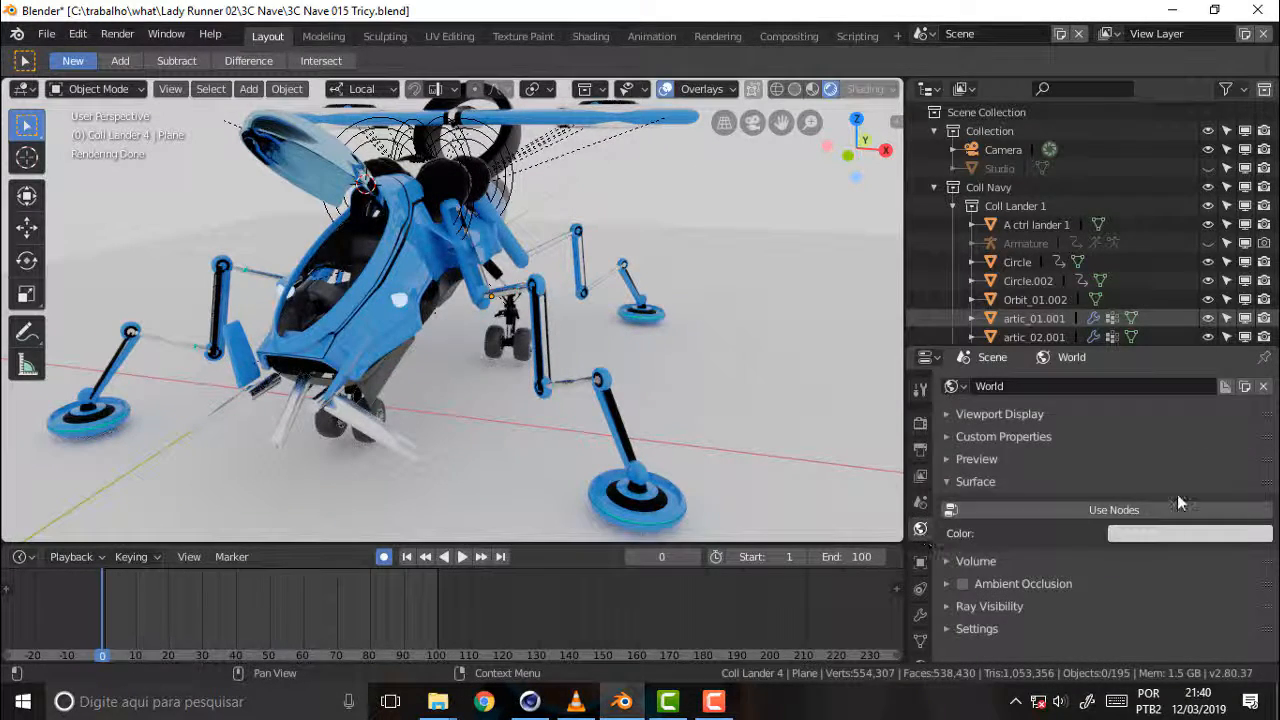
left_click(812, 89)
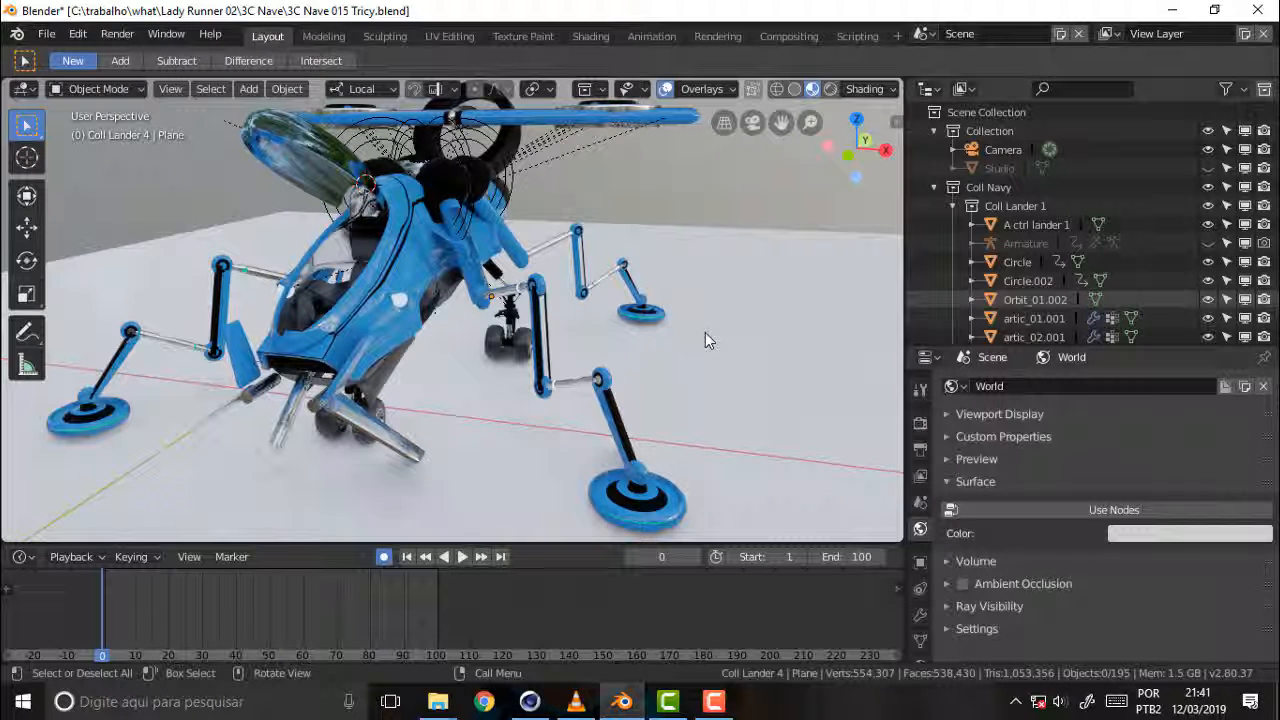
Try the blue-sky street, dark studio, open-field and night environments for the LookDev lighting, and restore the tree-lined one
left_click(863, 90)
left_click(855, 210)
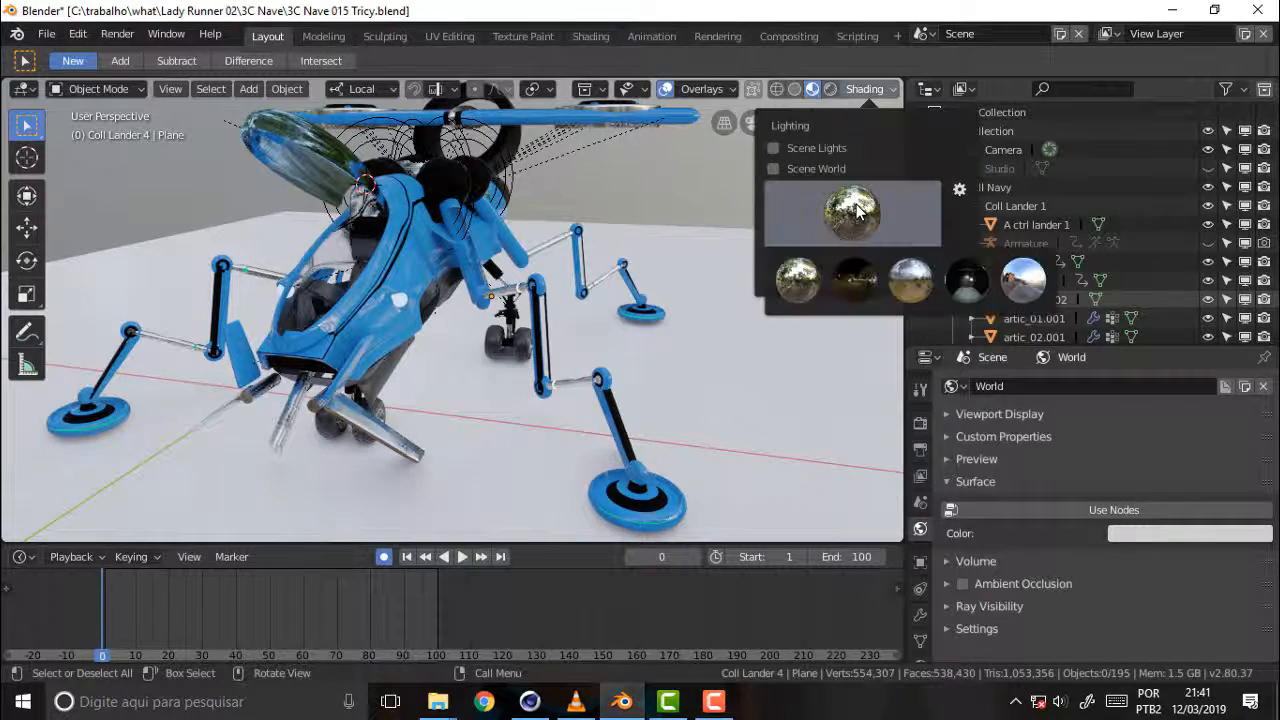
left_click(1020, 282)
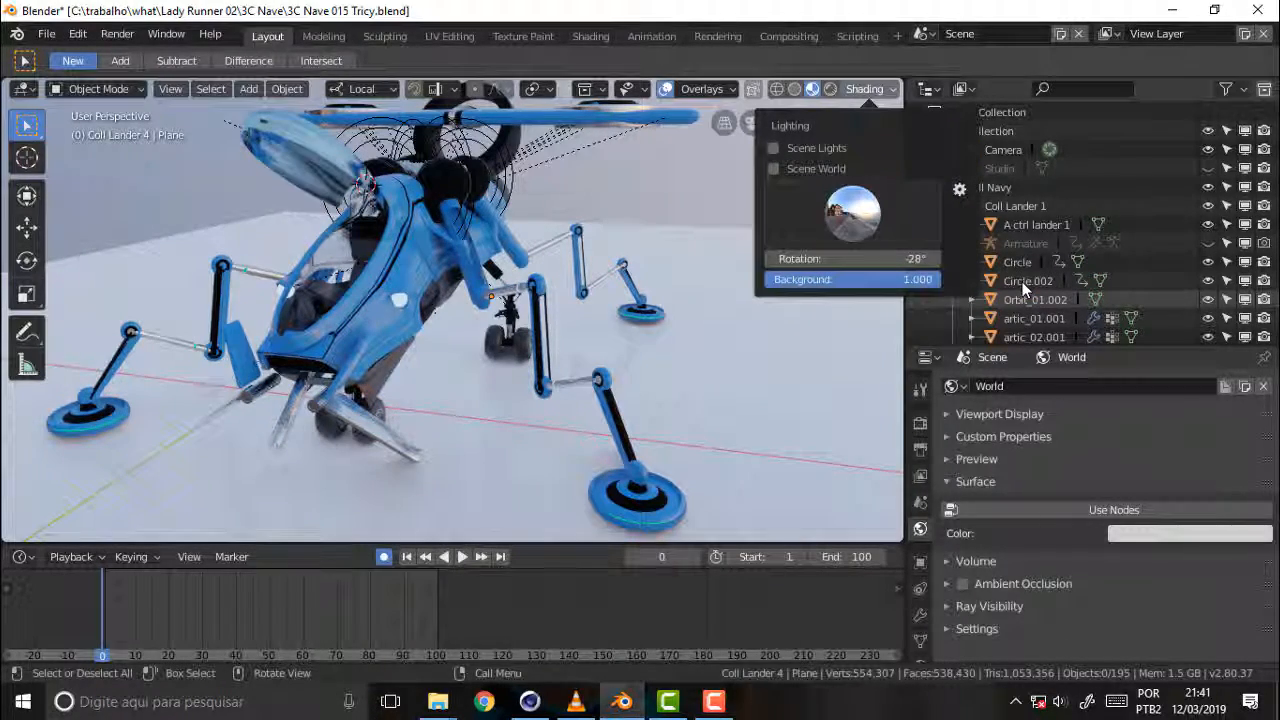
left_click(850, 220)
left_click(967, 285)
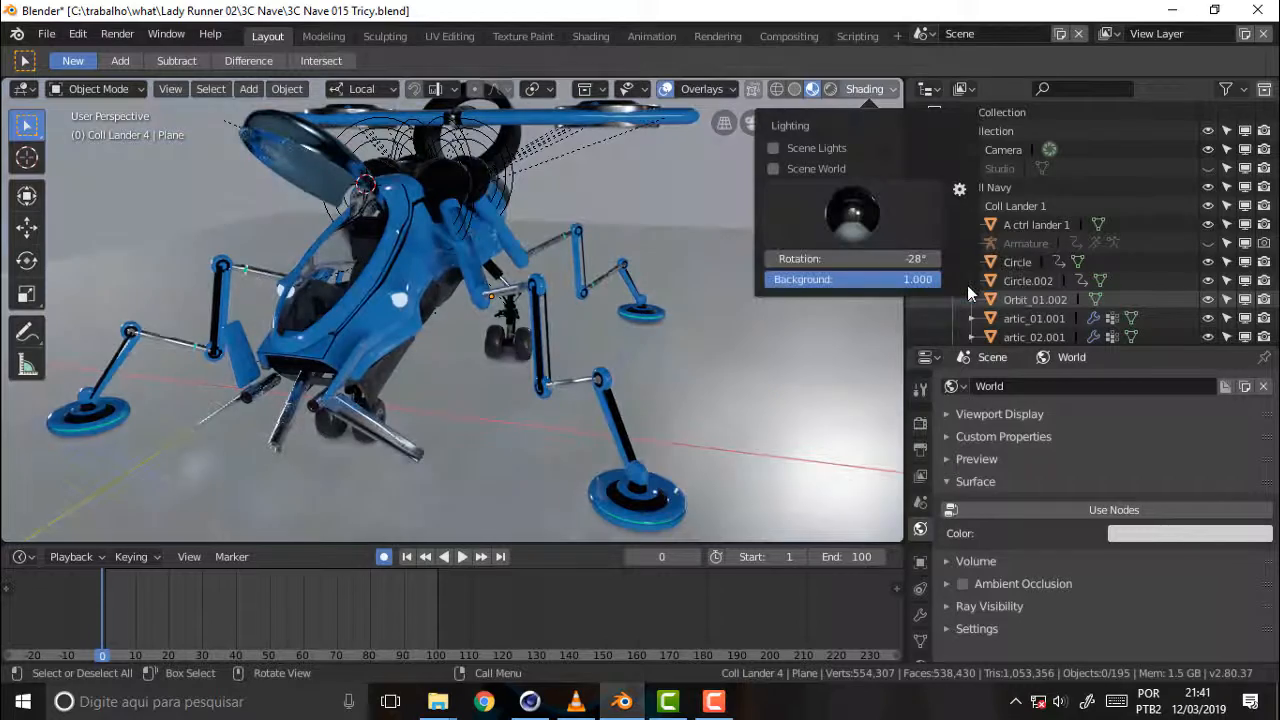
left_click(852, 213)
left_click(908, 279)
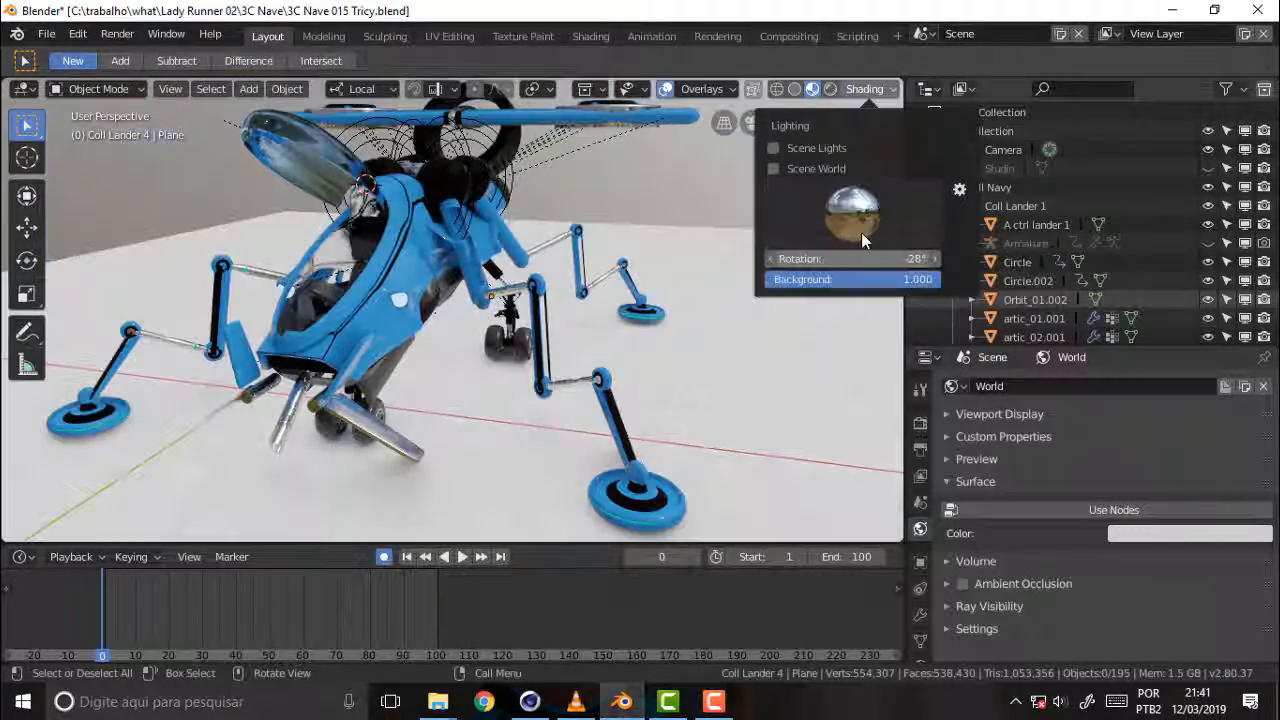
left_click(861, 232)
left_click(861, 288)
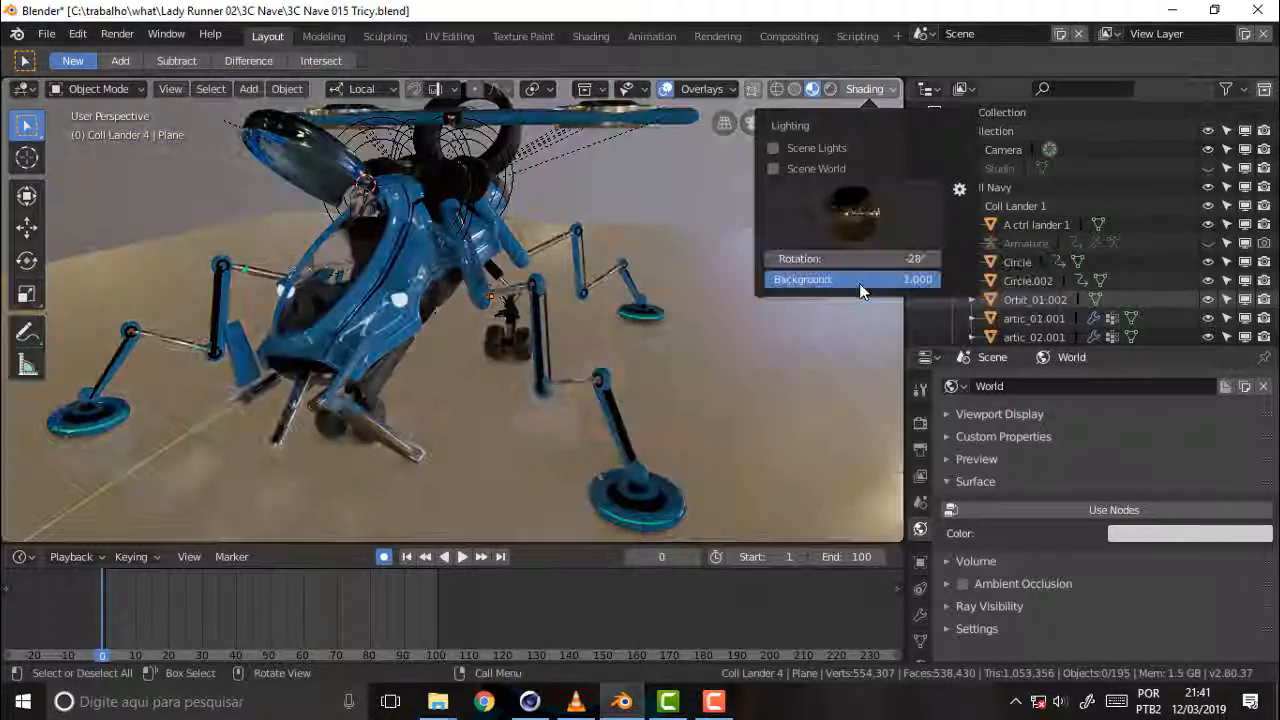
left_click(850, 218)
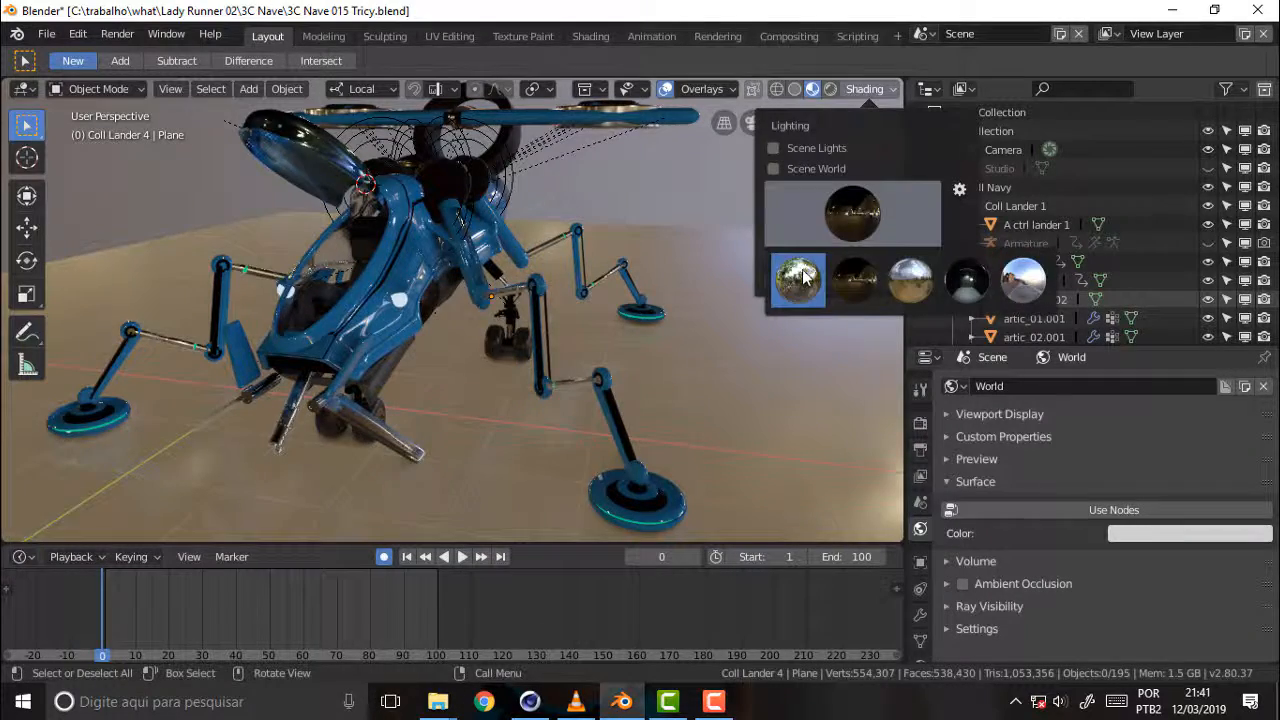
left_click(801, 275)
Choose the dark studio environment with the light floor for the LookDev lighting
left_click(882, 221)
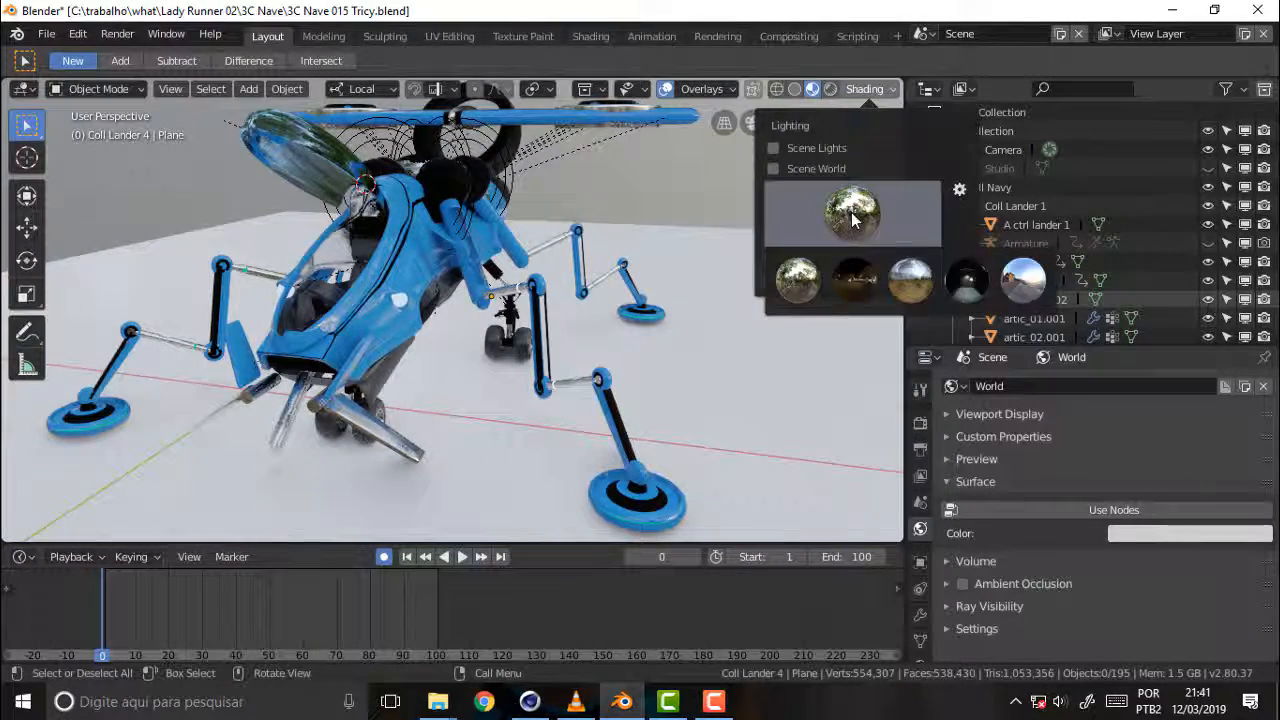
left_click(966, 280)
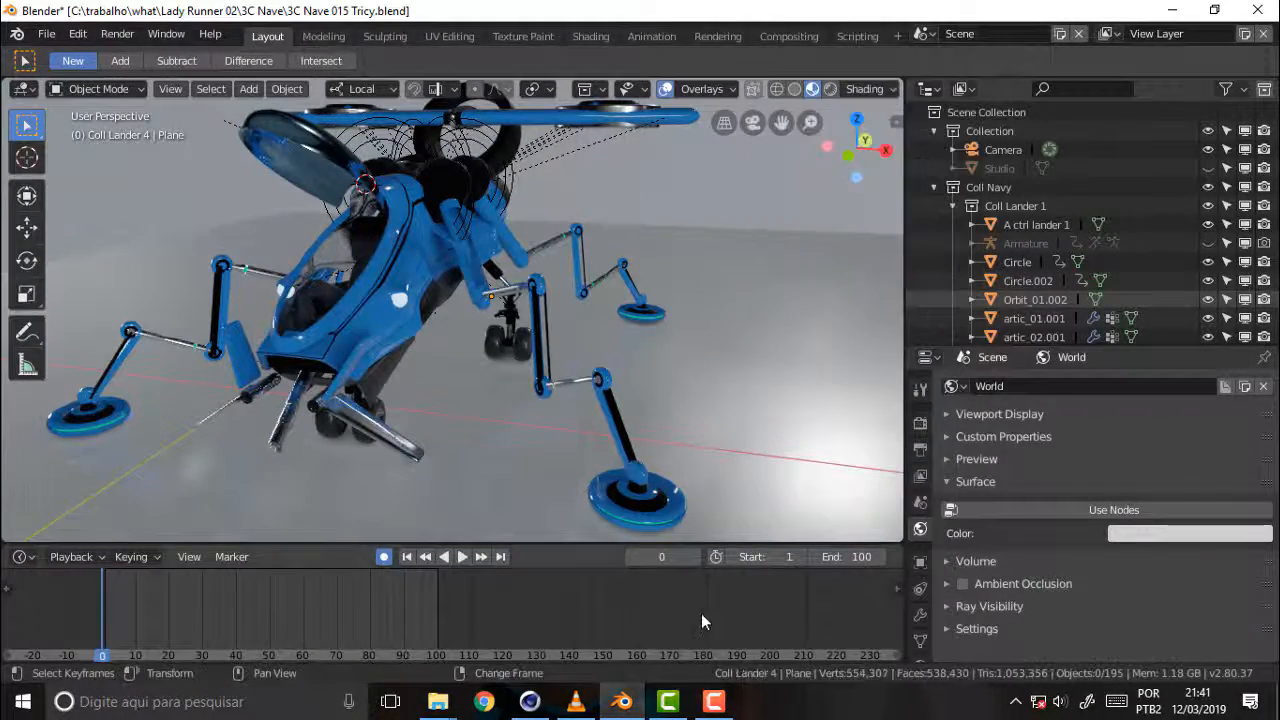
Open the studio light preferences from the LookDev lighting settings, look through the Themes and Add-ons preferences, and close the preferences
mouse_move(764, 212)
middle_mouse_down()
mouse_move(869, 216)
mouse_move(609, 240)
mouse_move(767, 208)
middle_mouse_up()
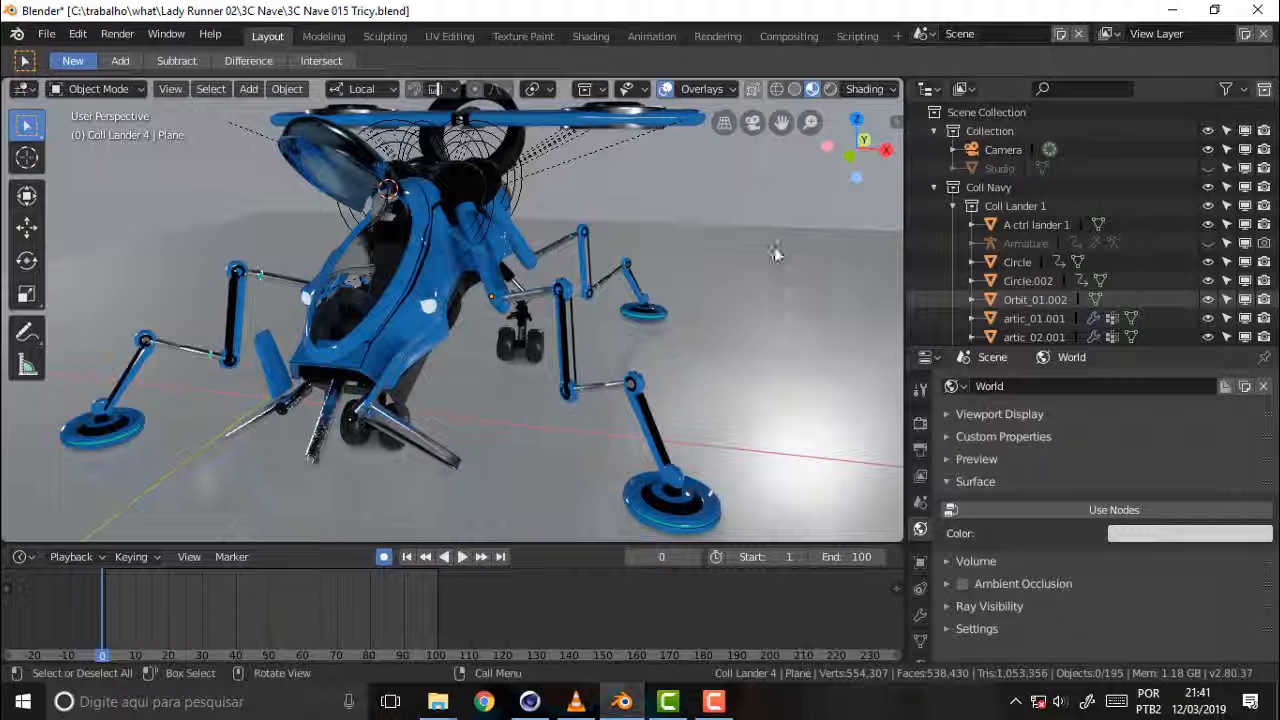
scroll(772, 244, "up", 3)
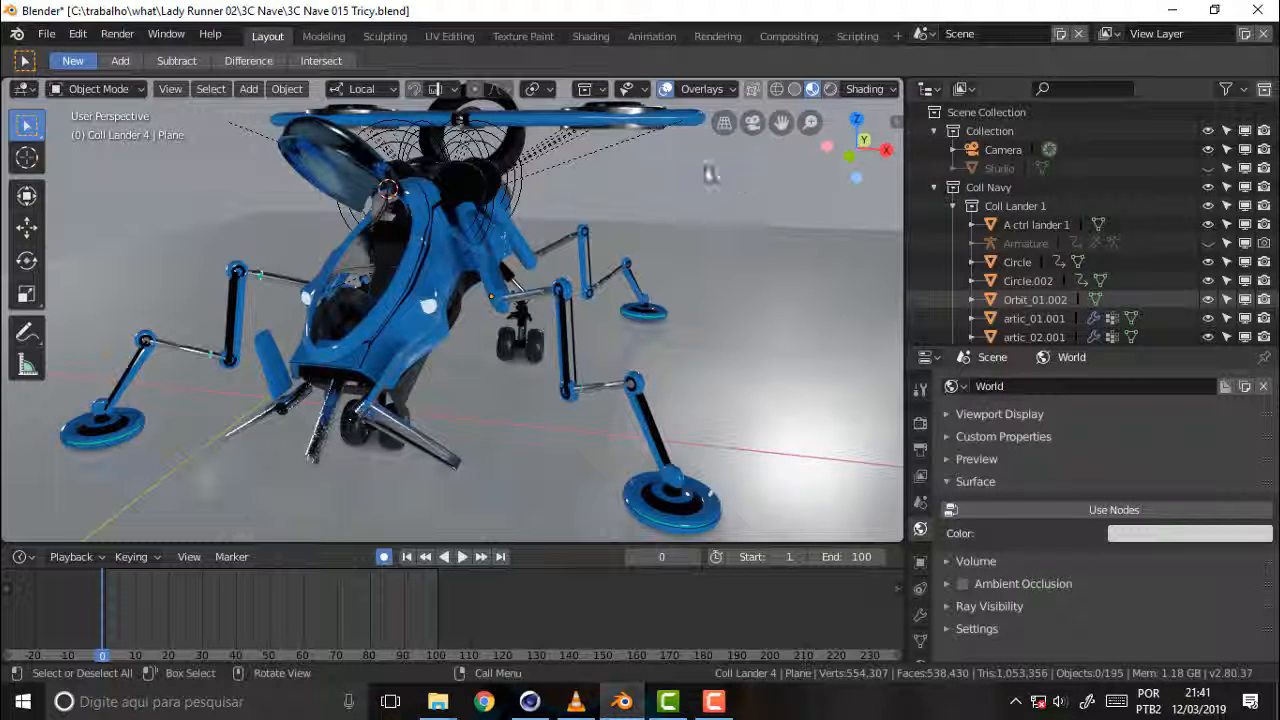
left_click(866, 90)
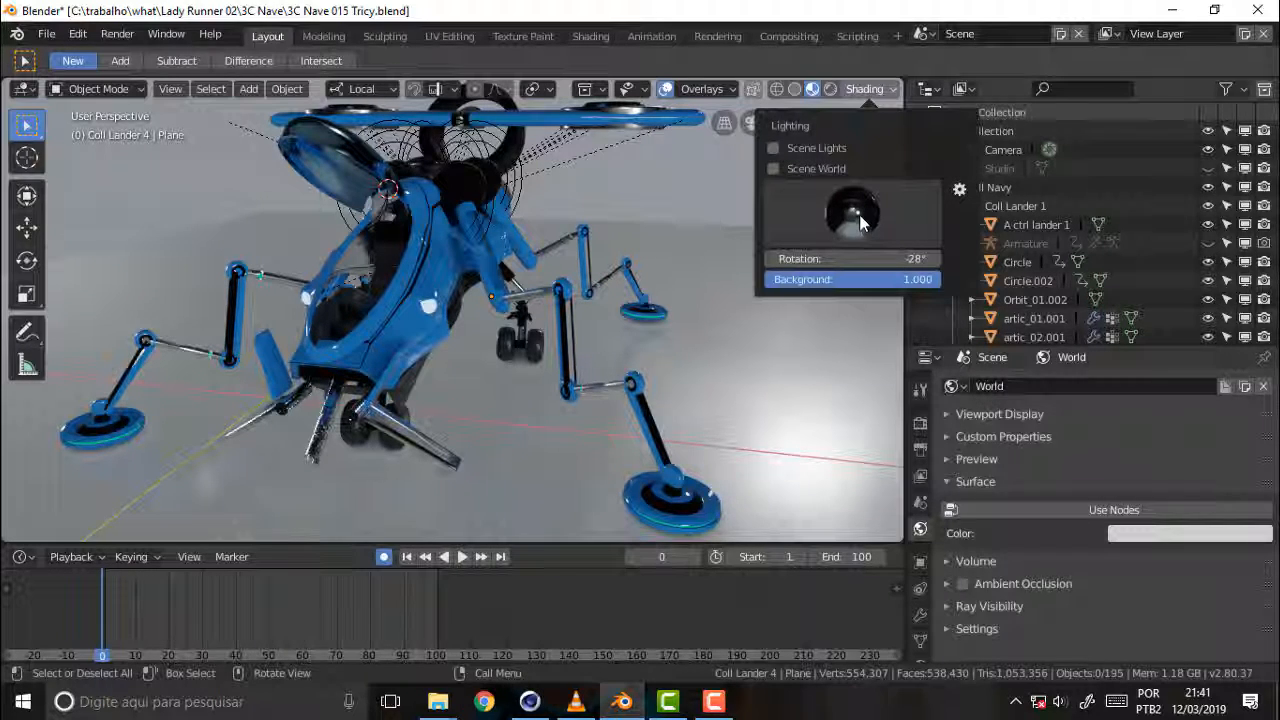
left_click(959, 189)
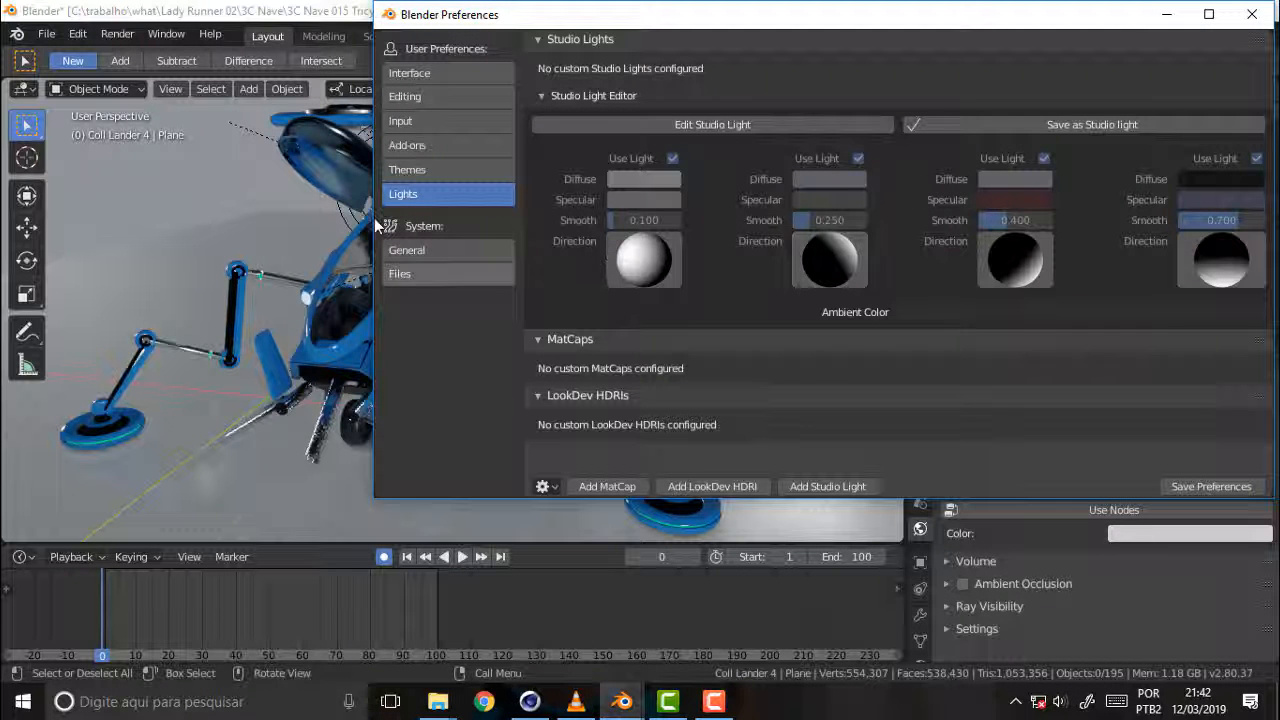
left_click(412, 170)
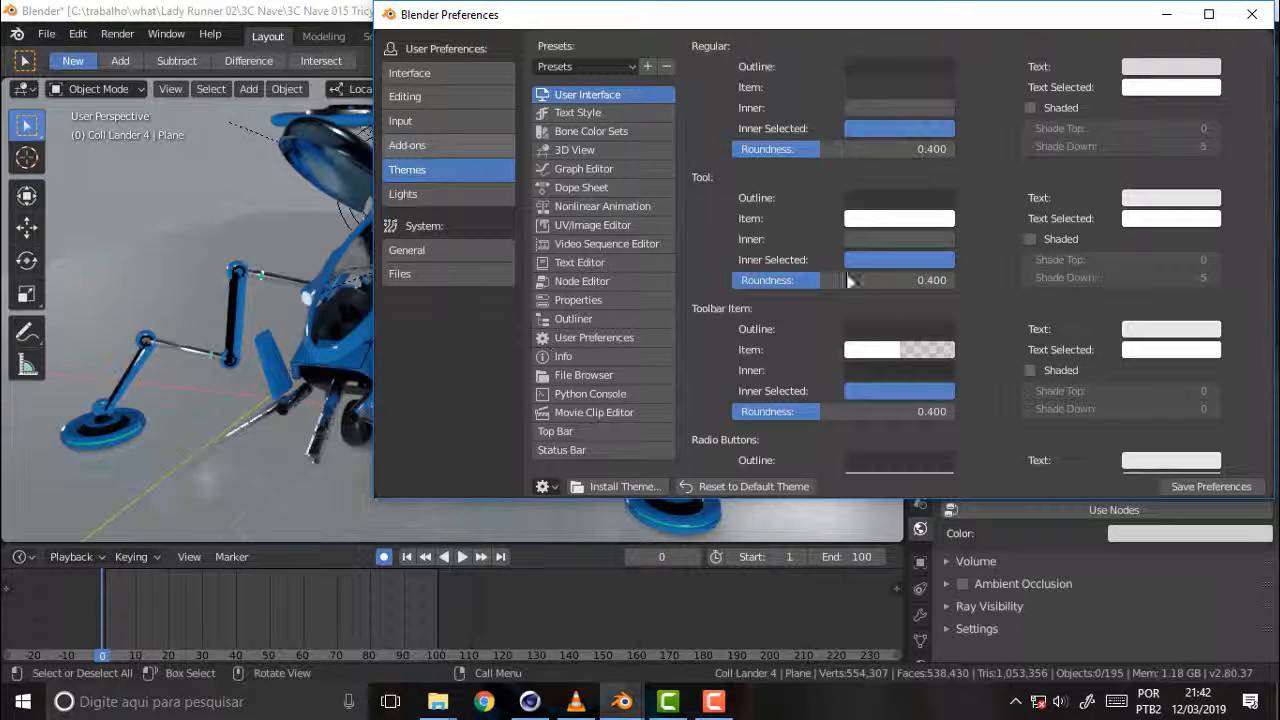
left_click(408, 146)
left_click(1252, 14)
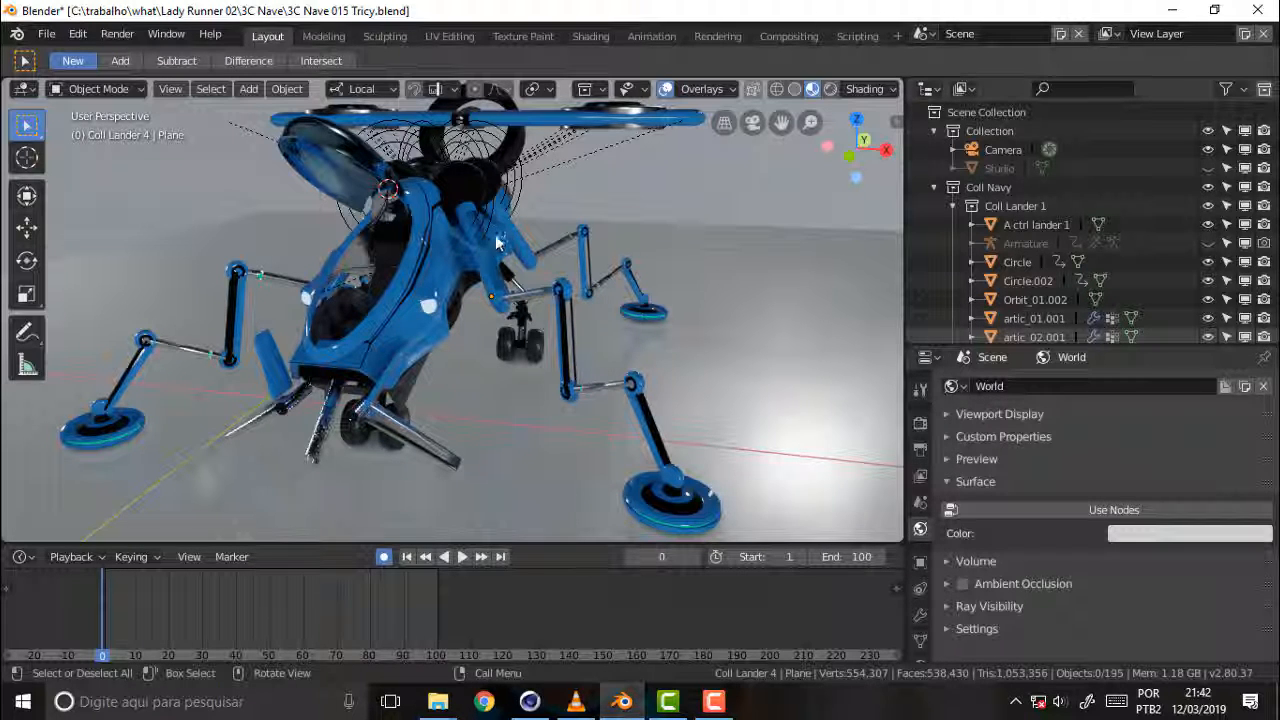
Examine the lander's cockpit, body and legs up close and from a distance under the dark studio lighting
mouse_move(624, 245)
middle_mouse_down()
mouse_move(543, 257)
mouse_move(694, 243)
mouse_move(596, 243)
mouse_move(628, 238)
middle_mouse_up()
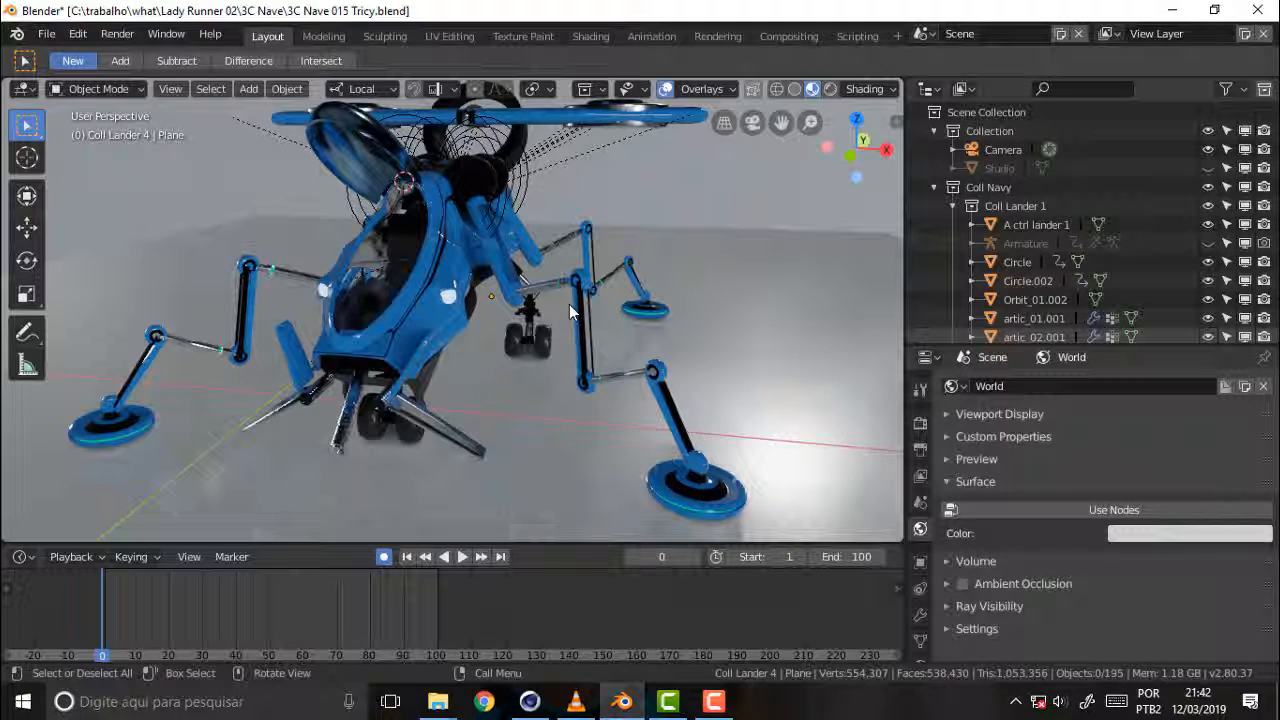
scroll(321, 203, "up", 5)
scroll(321, 203, "down", 2)
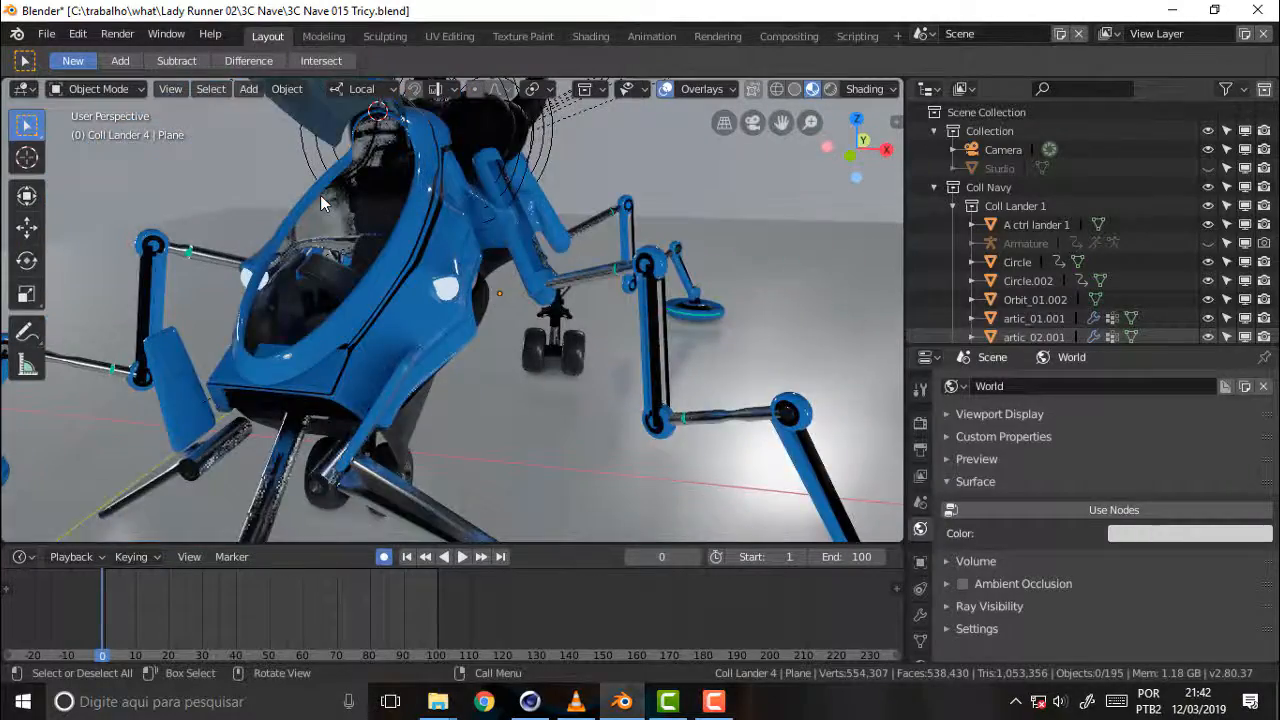
scroll(321, 203, "up", 2)
middle_click_drag(320, 203, 340, 208)
scroll(395, 225, "down", 5)
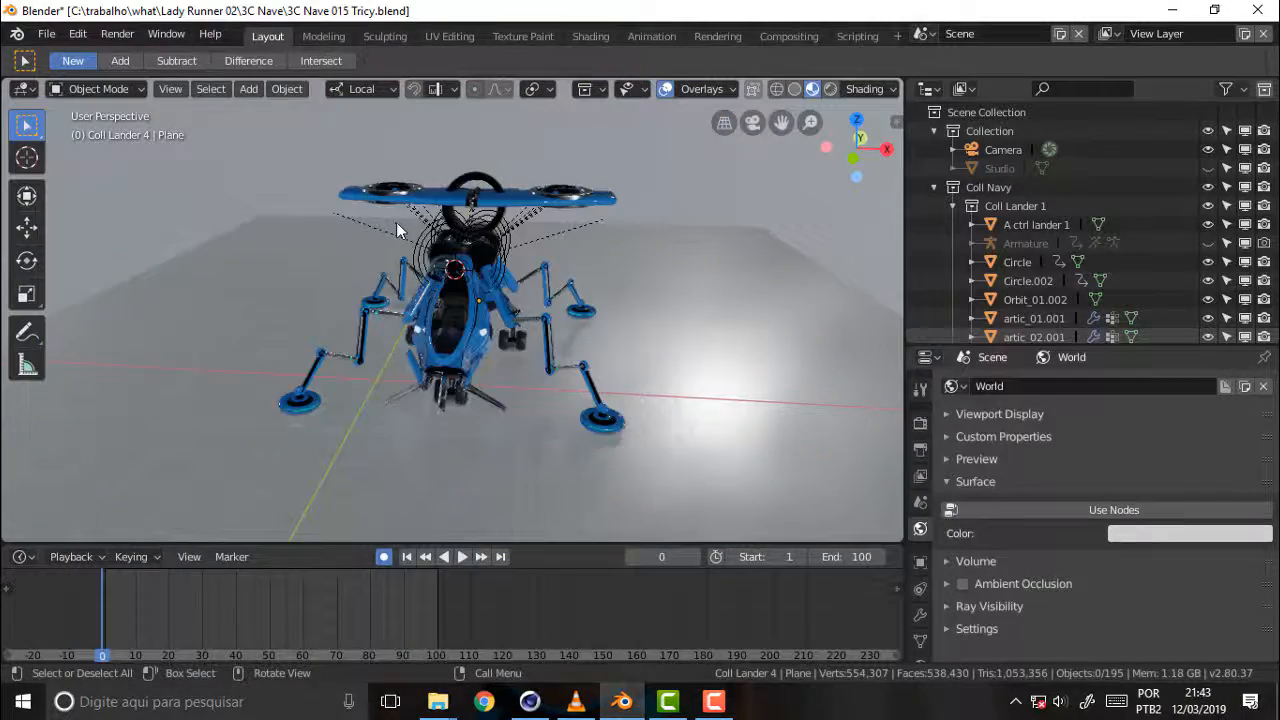
scroll(395, 225, "up", 5)
left_click(713, 701)
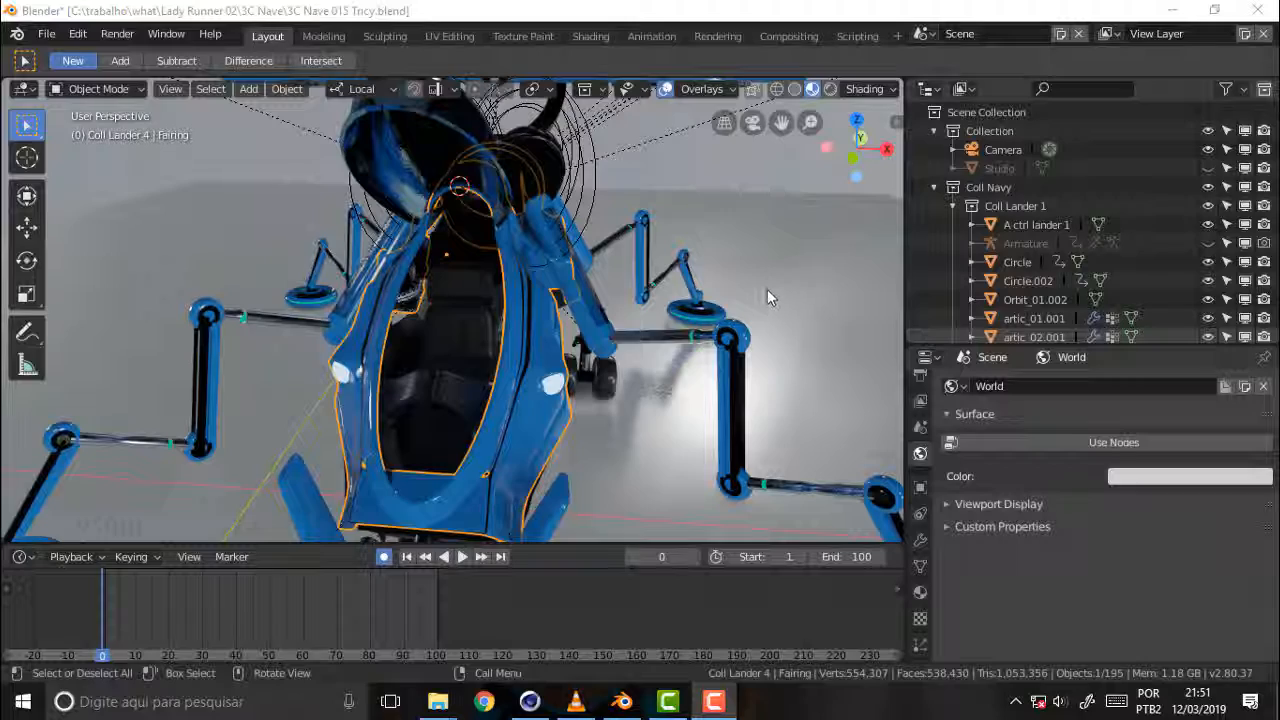
Select the lander's fairing and expand the Viewport Display settings of its ear blue material
left_click(533, 327)
left_click(533, 327)
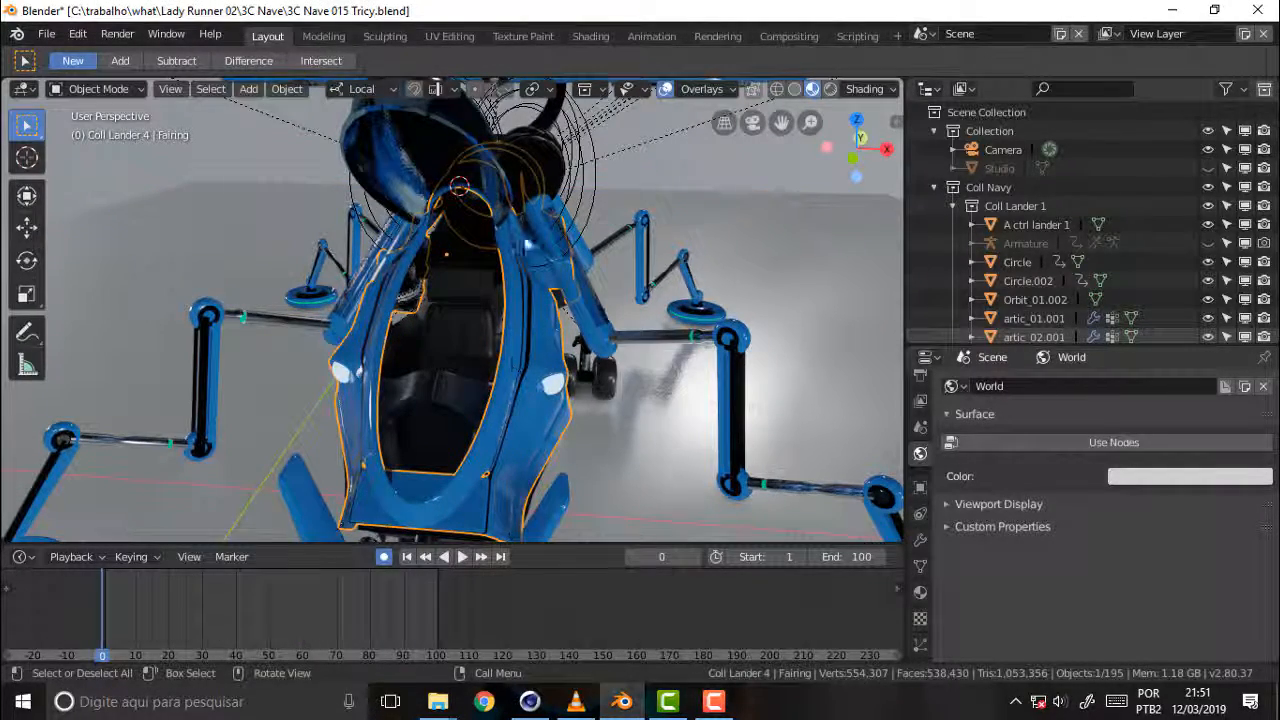
left_click(920, 593)
left_click(988, 392)
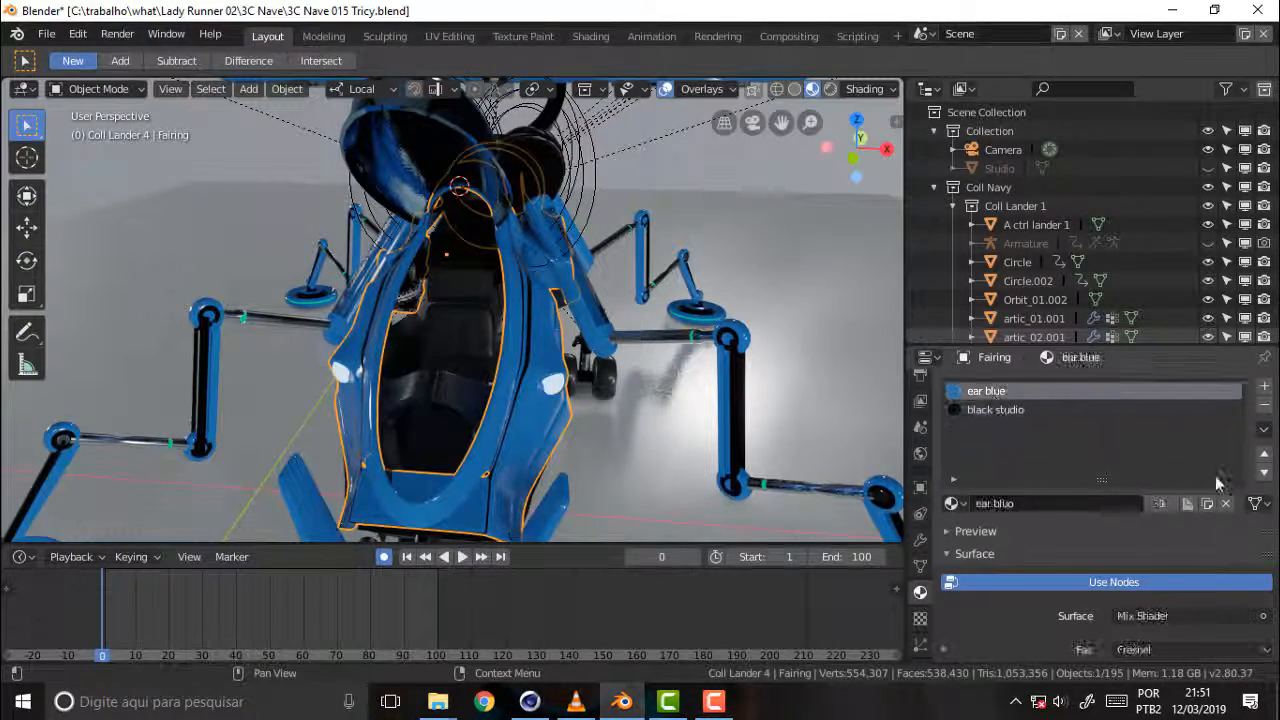
left_click_drag(1277, 467, 1275, 660)
left_click(949, 631)
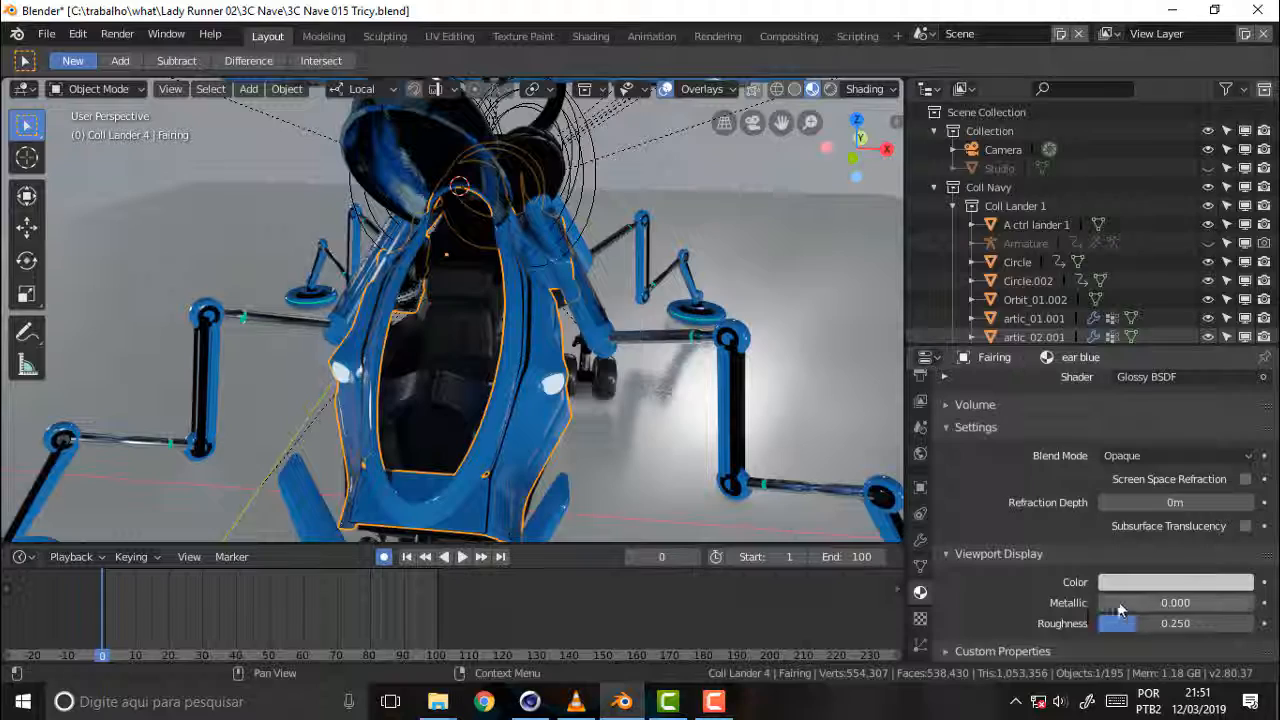
Set the ear blue material's viewport display metallic to 0.171 and roughness to 0.054, and adjust the brightness of its display color
mouse_move(1150, 602)
left_mouse_down()
mouse_move(1252, 602)
mouse_move(1130, 602)
mouse_move(1192, 602)
mouse_move(1142, 625)
mouse_move(1253, 625)
mouse_move(1106, 625)
left_mouse_up()
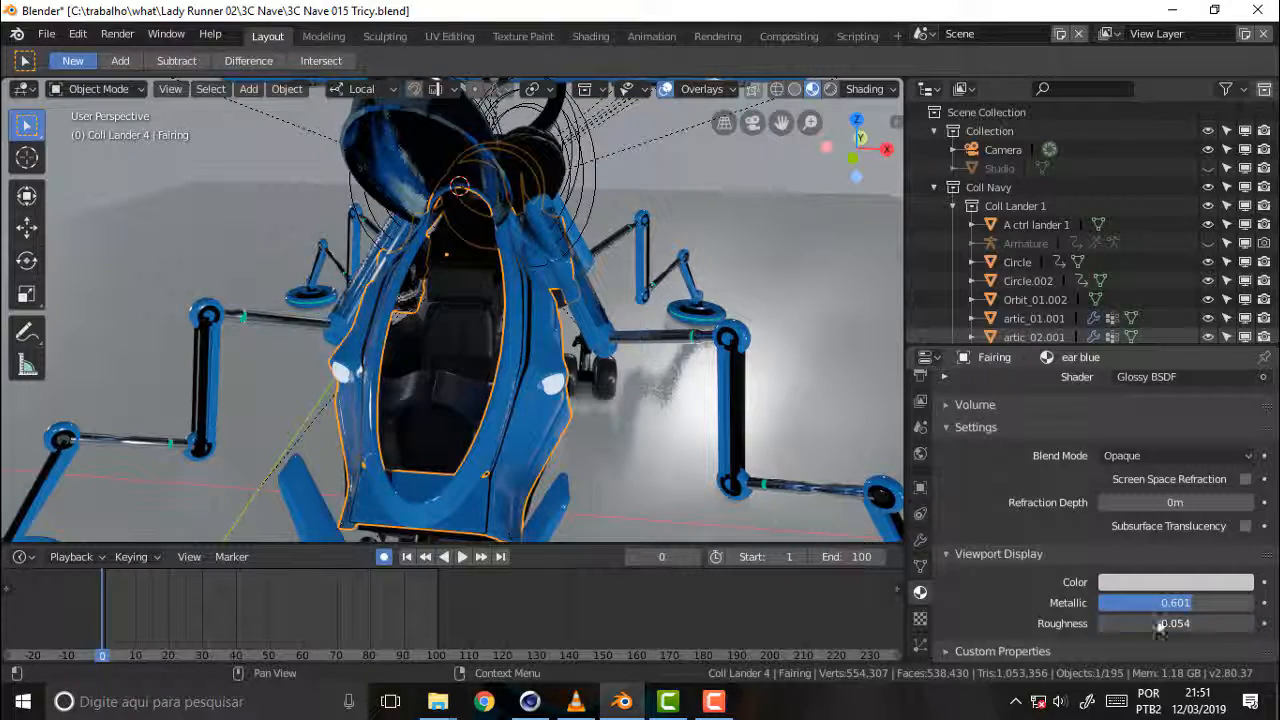
left_click_drag(1186, 606, 1124, 602)
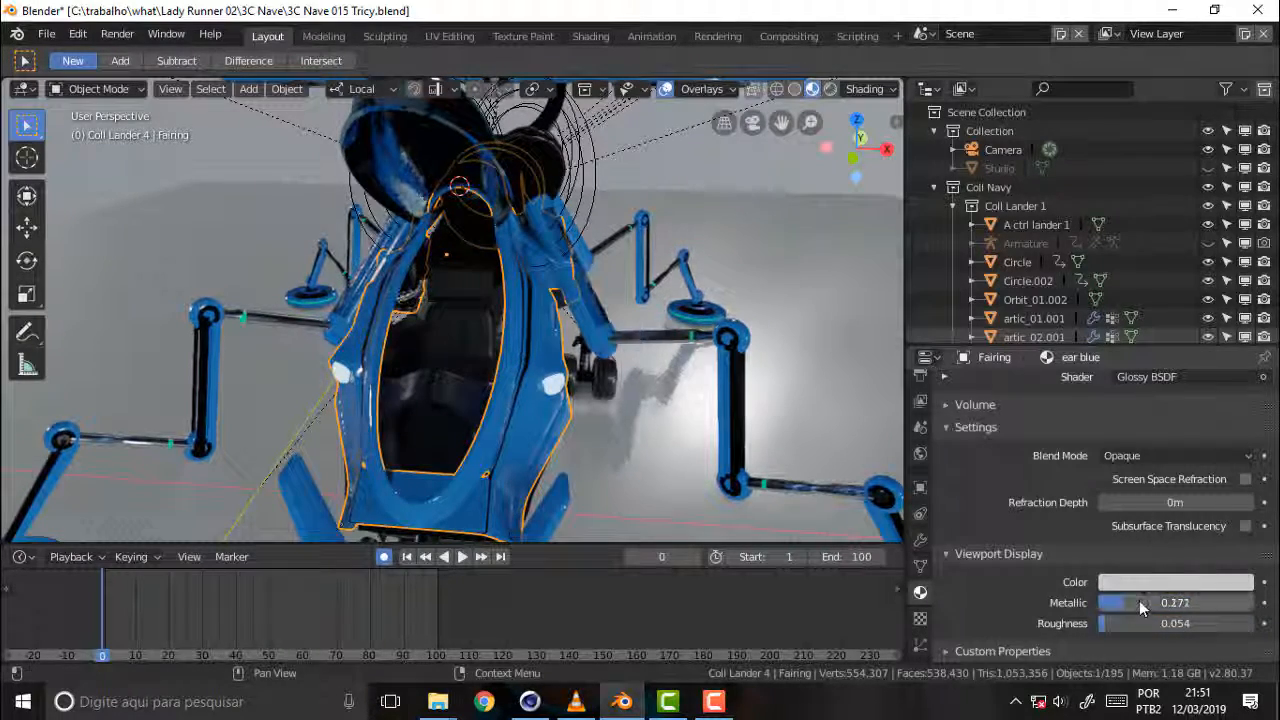
left_click(1183, 582)
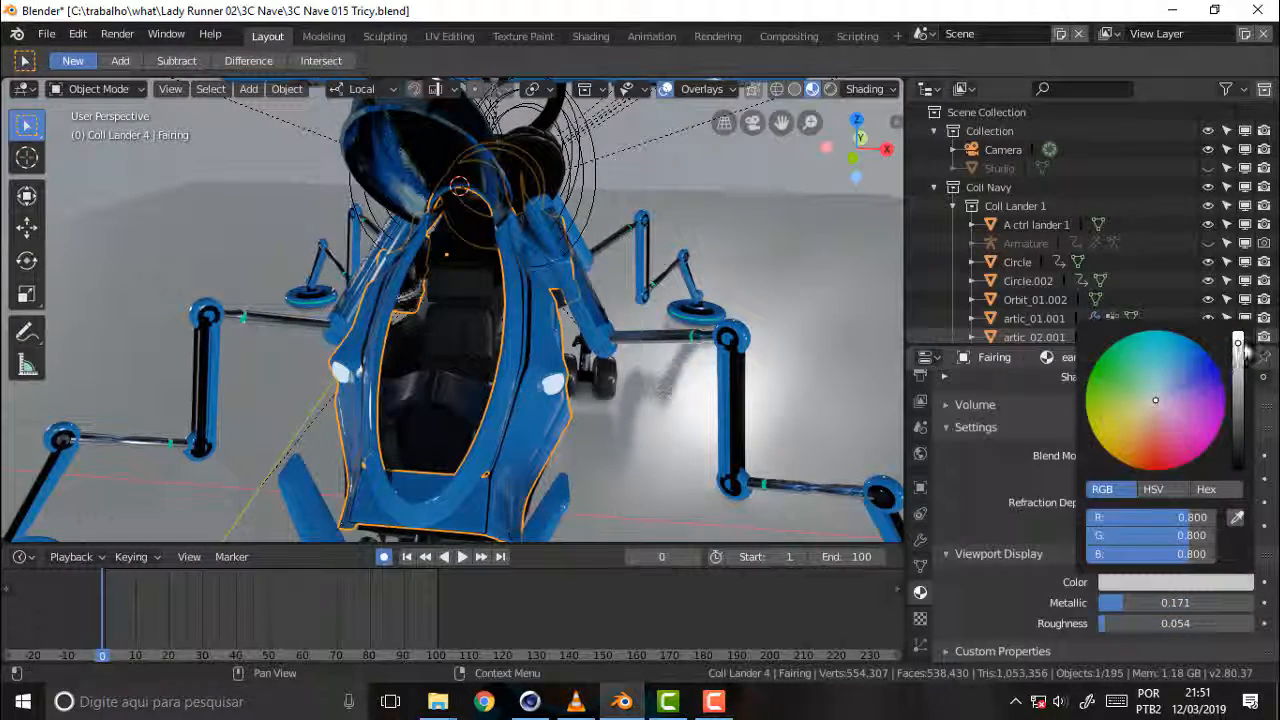
mouse_move(1238, 342)
left_mouse_down()
mouse_move(1238, 455)
mouse_move(1238, 342)
left_mouse_up()
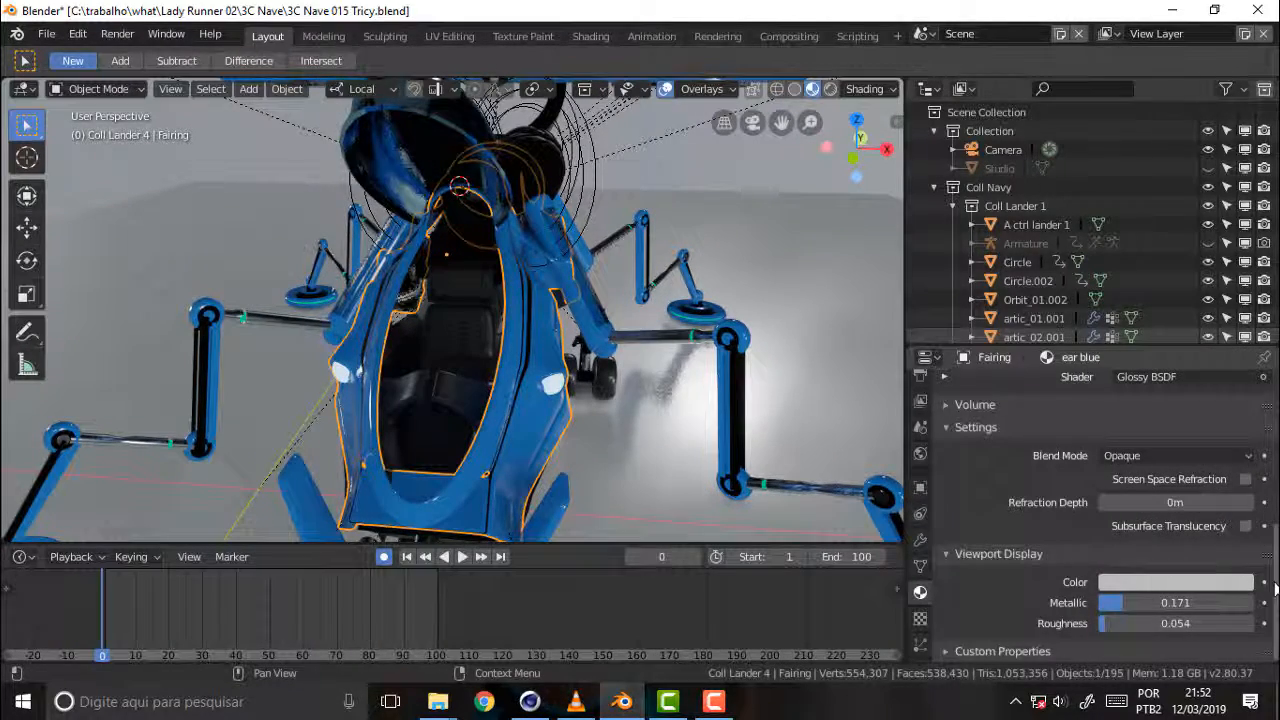
Switch to the fairing's black studio material and set its metallic value to 1.000
mouse_move(1273, 580)
left_mouse_down()
mouse_move(1261, 430)
mouse_move(1275, 600)
mouse_move(1275, 575)
left_mouse_up()
left_click(1006, 409)
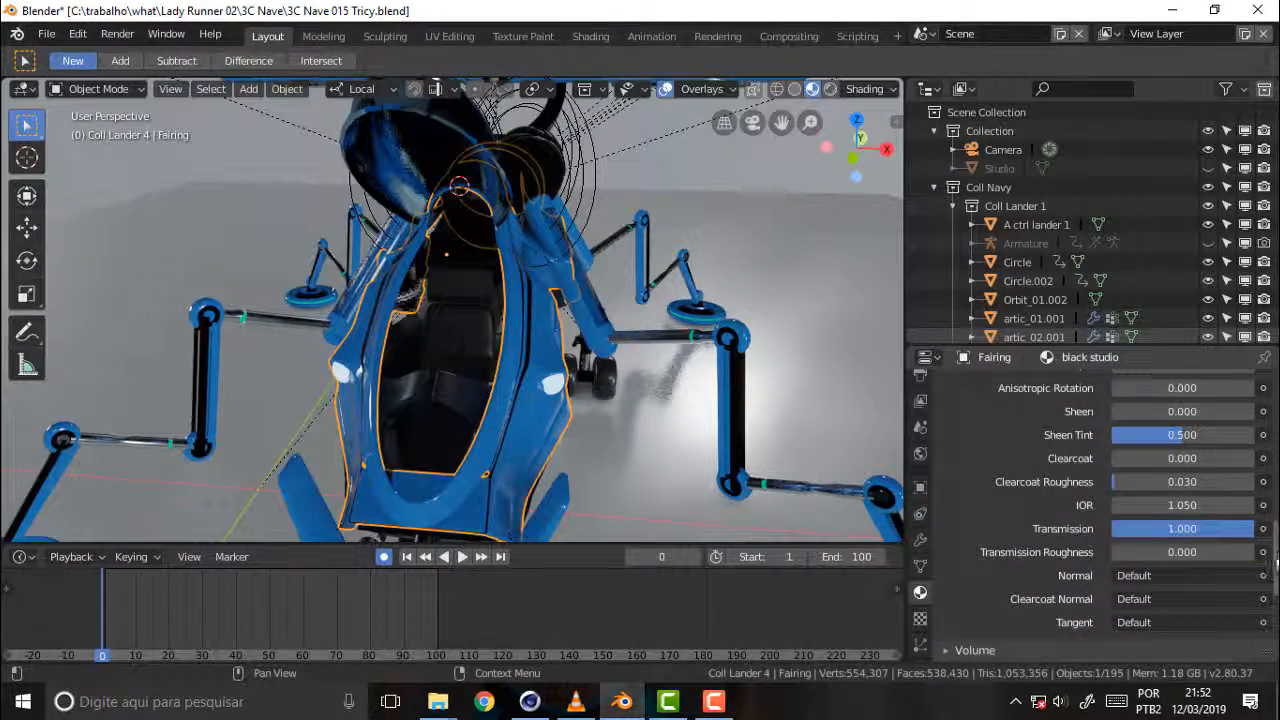
left_click_drag(1270, 530, 1268, 500)
left_click_drag(1122, 510, 1256, 510)
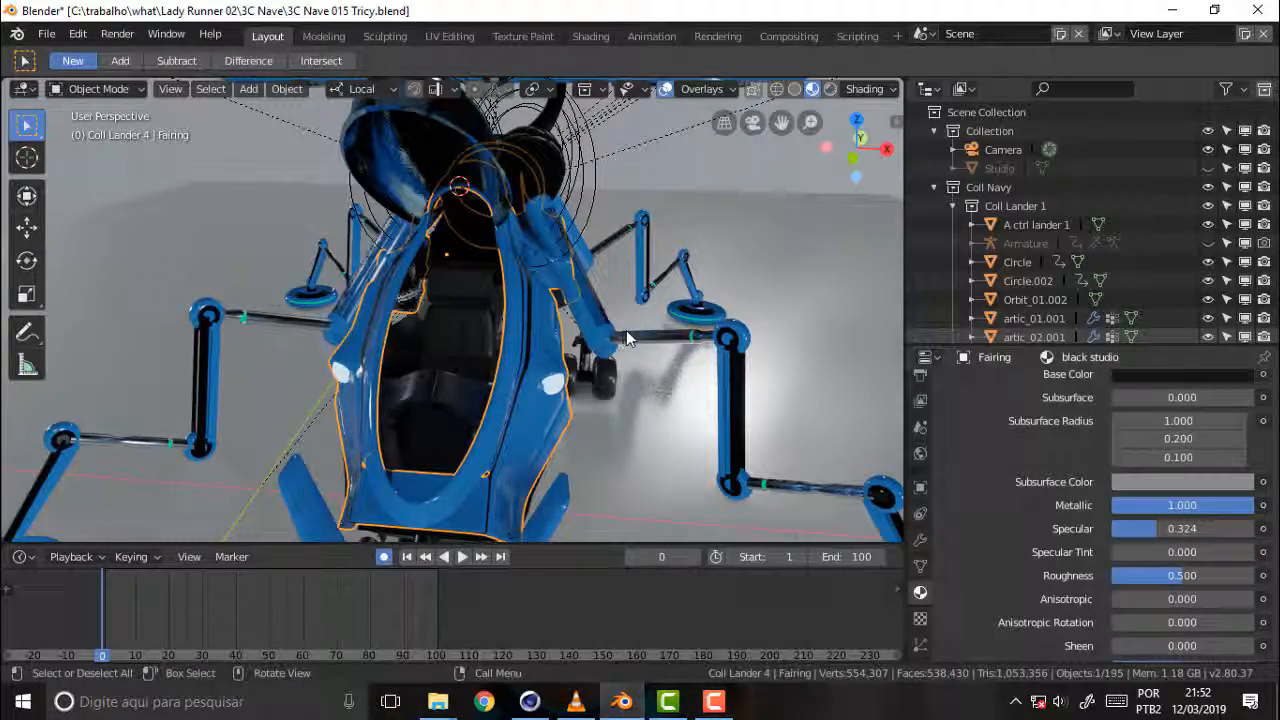
Set the black studio material's specular to 0.900 and its specular tint to 0.854
scroll(626, 330, "up", 2)
scroll(626, 330, "down", 4)
scroll(626, 332, "up", 3)
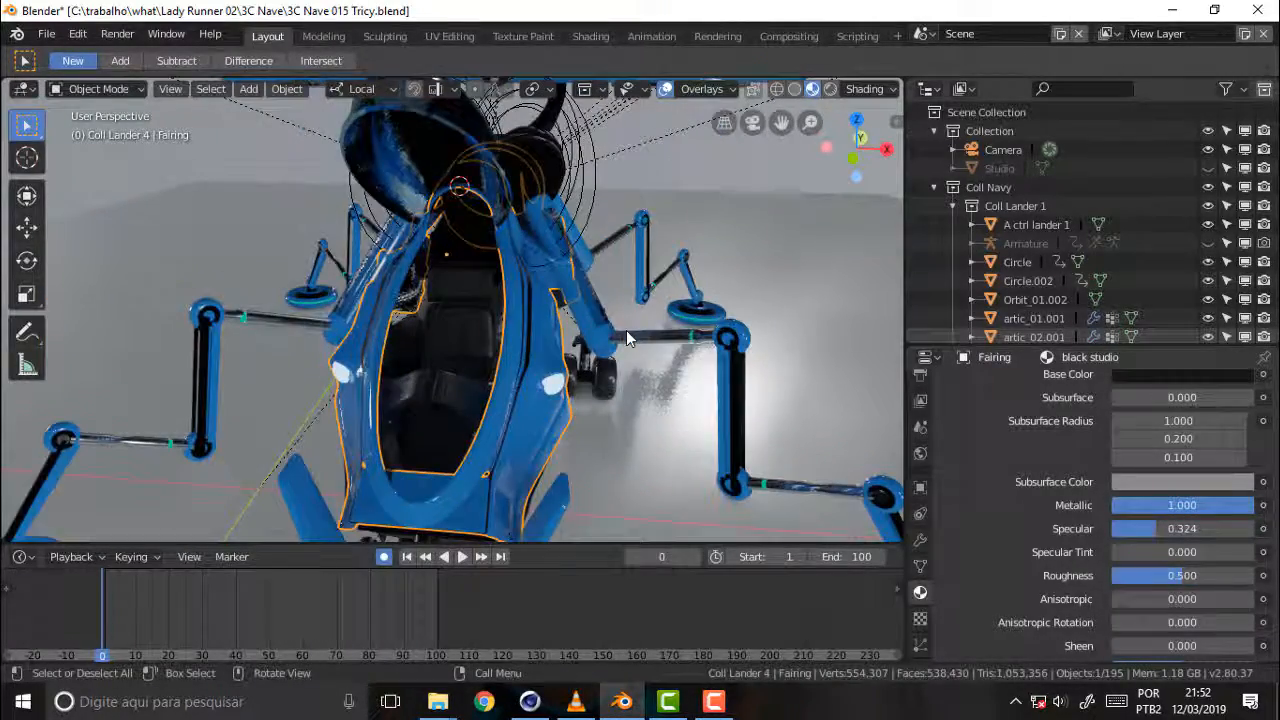
scroll(626, 332, "down", 3)
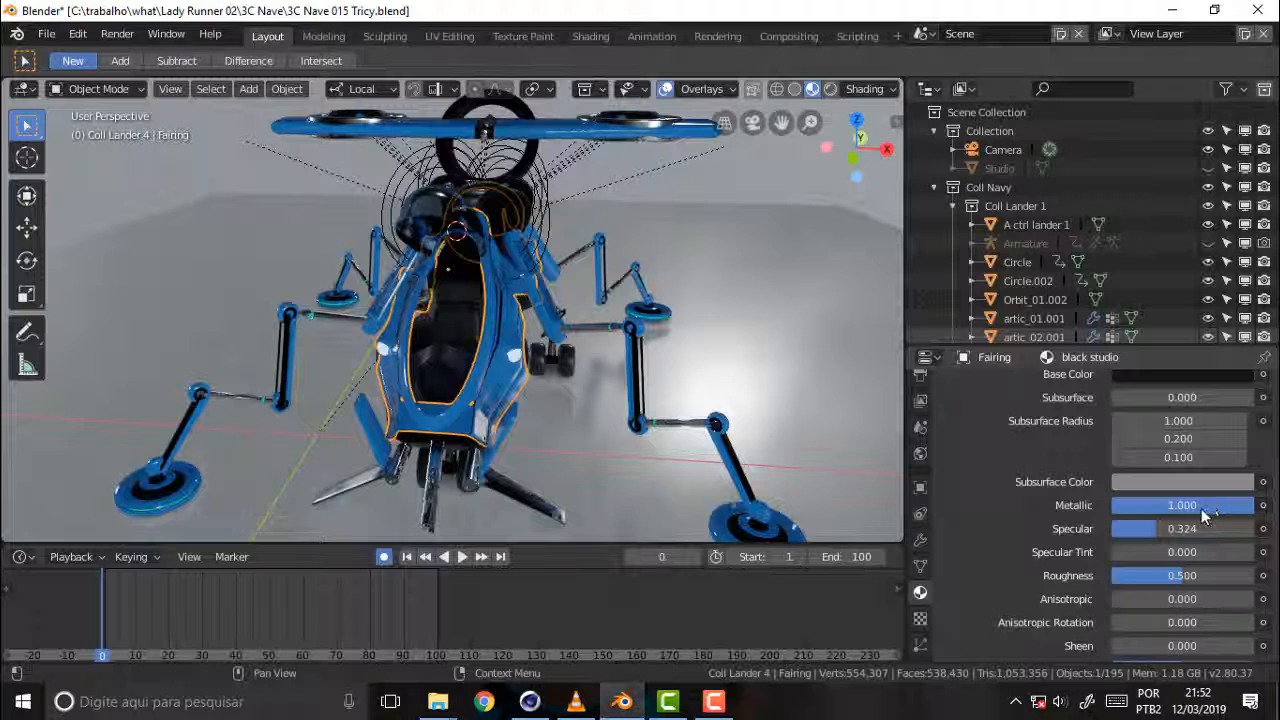
left_click_drag(1162, 537, 1240, 537)
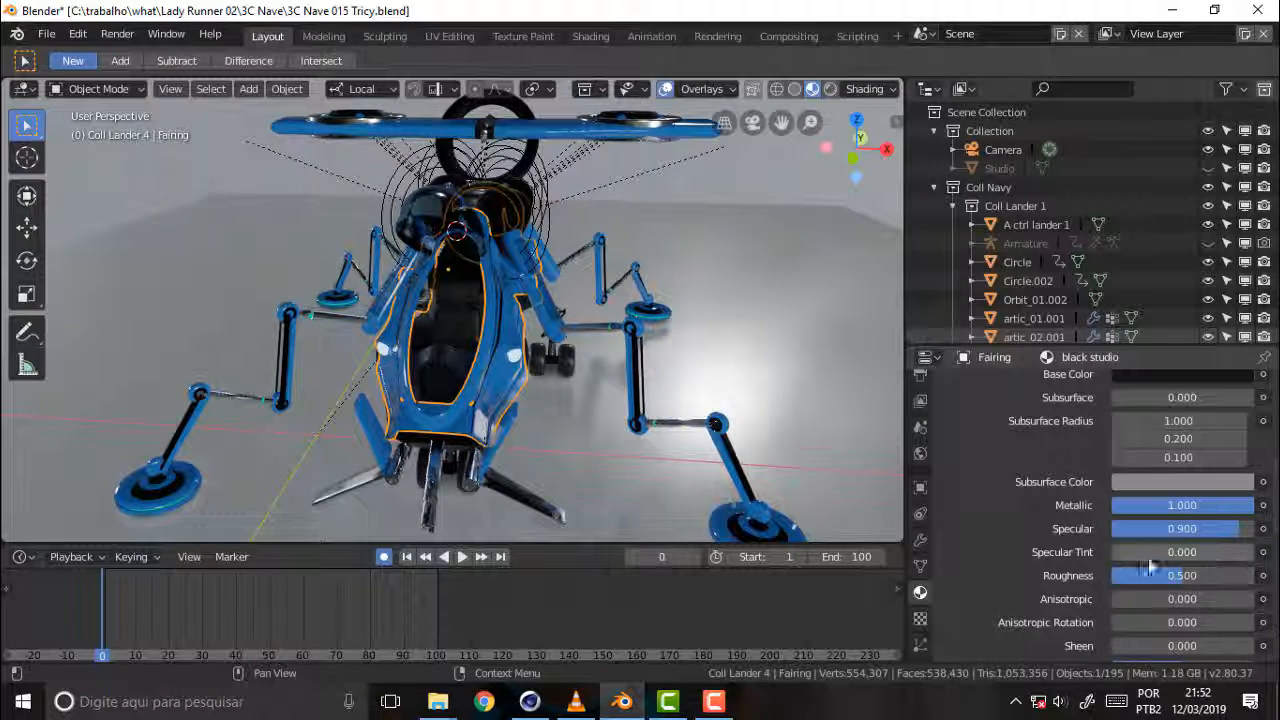
left_click_drag(1148, 552, 1207, 552)
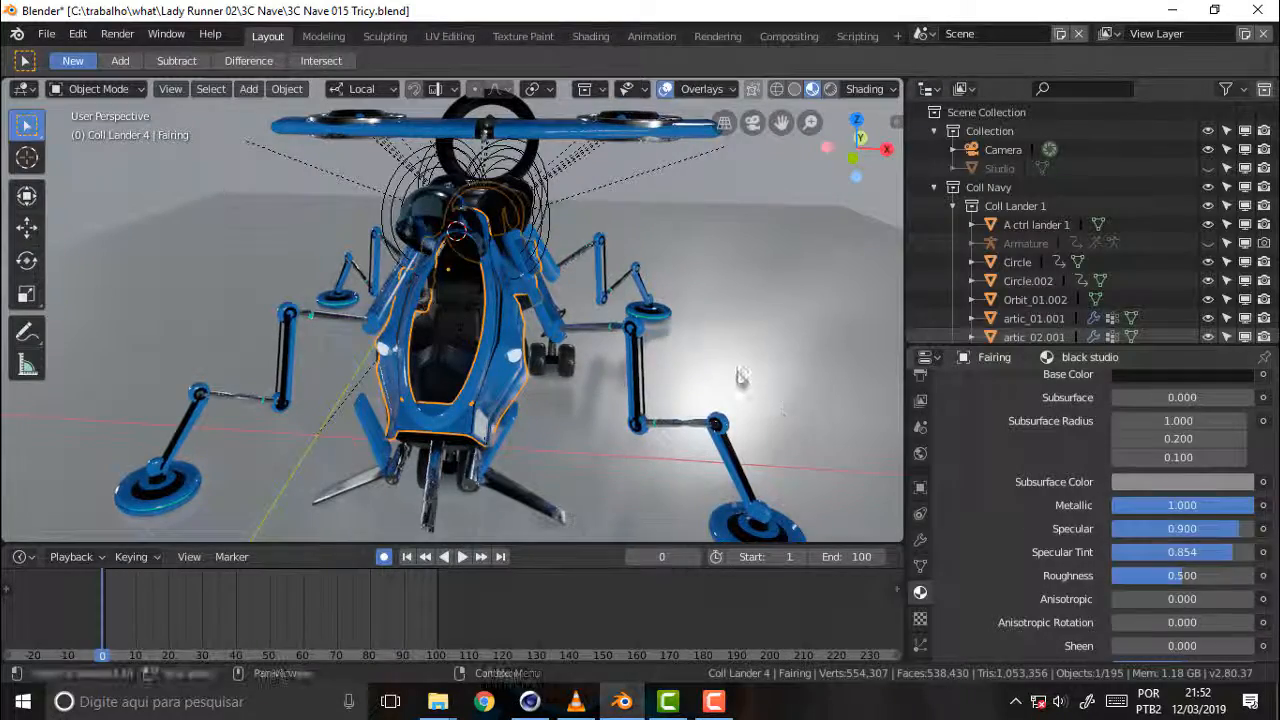
Set the black studio material's metallic to 0.340, specular to 1.000, specular tint to 0.111 and roughness to 0.410
scroll(691, 312, "up", 3)
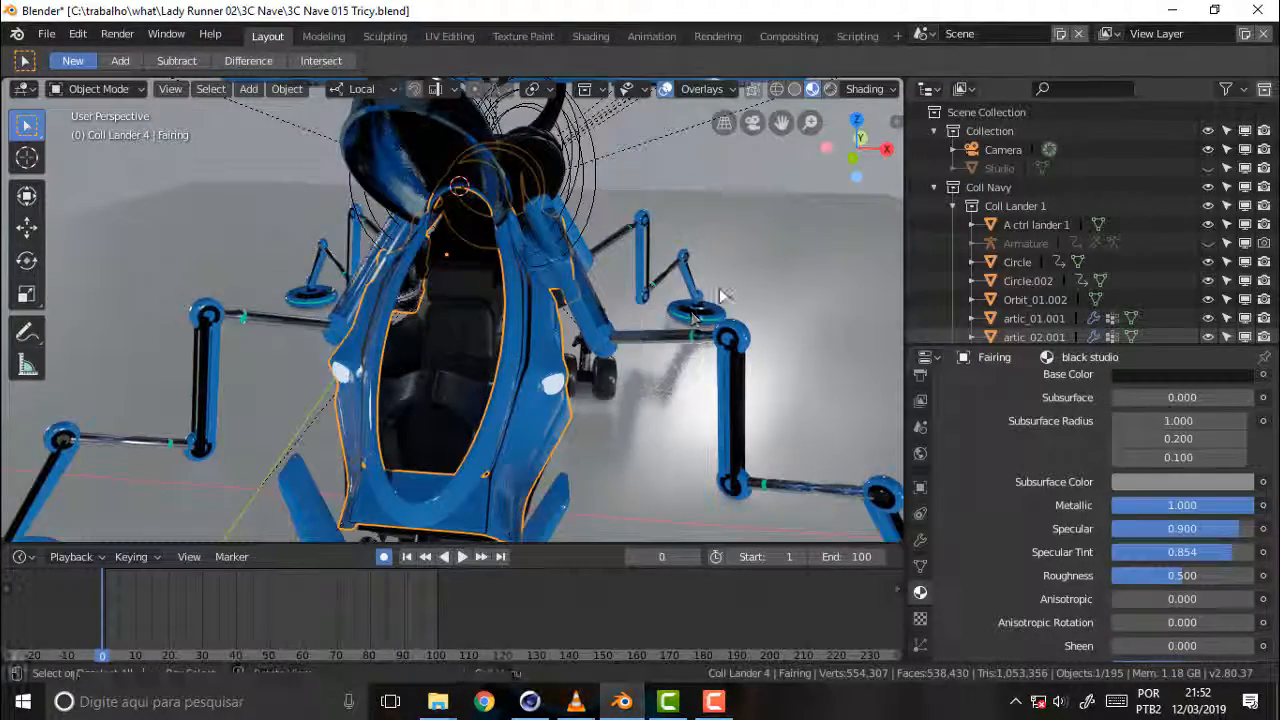
middle_click_drag(691, 311, 795, 287)
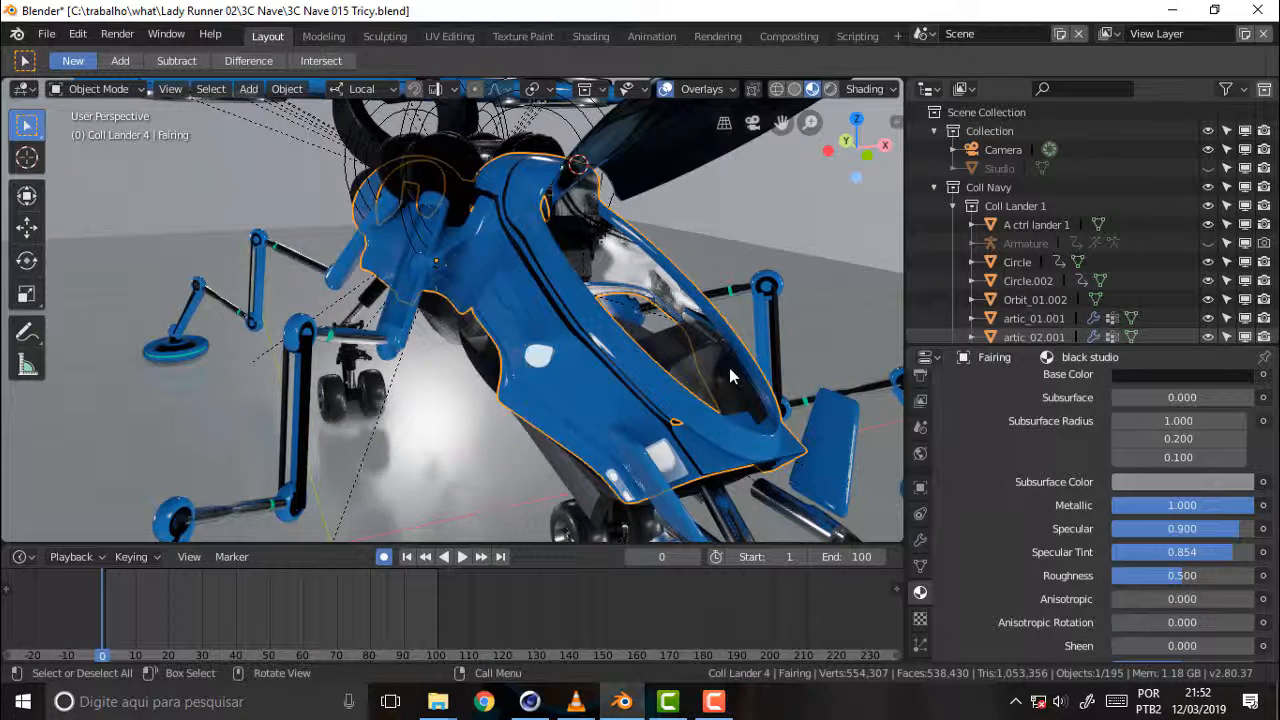
scroll(730, 375, "up", 3)
scroll(730, 375, "down", 3)
scroll(730, 375, "up", 3)
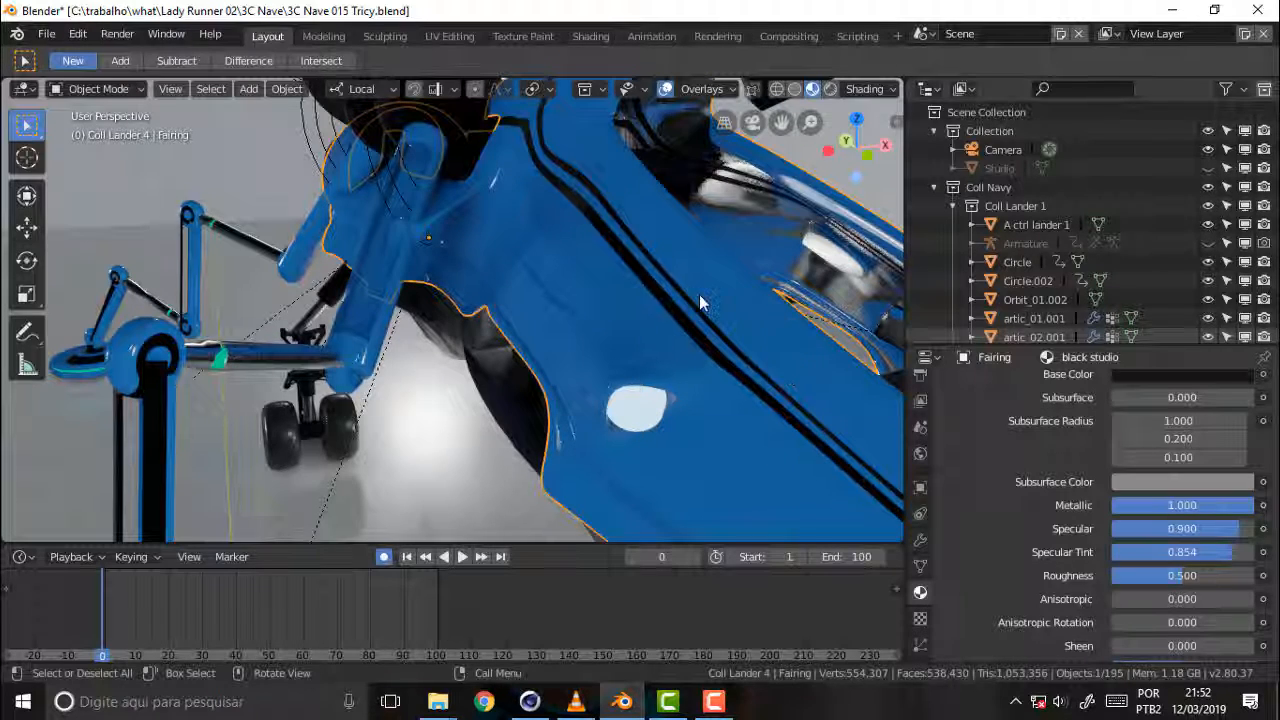
scroll(699, 294, "down", 3)
scroll(699, 294, "up", 3)
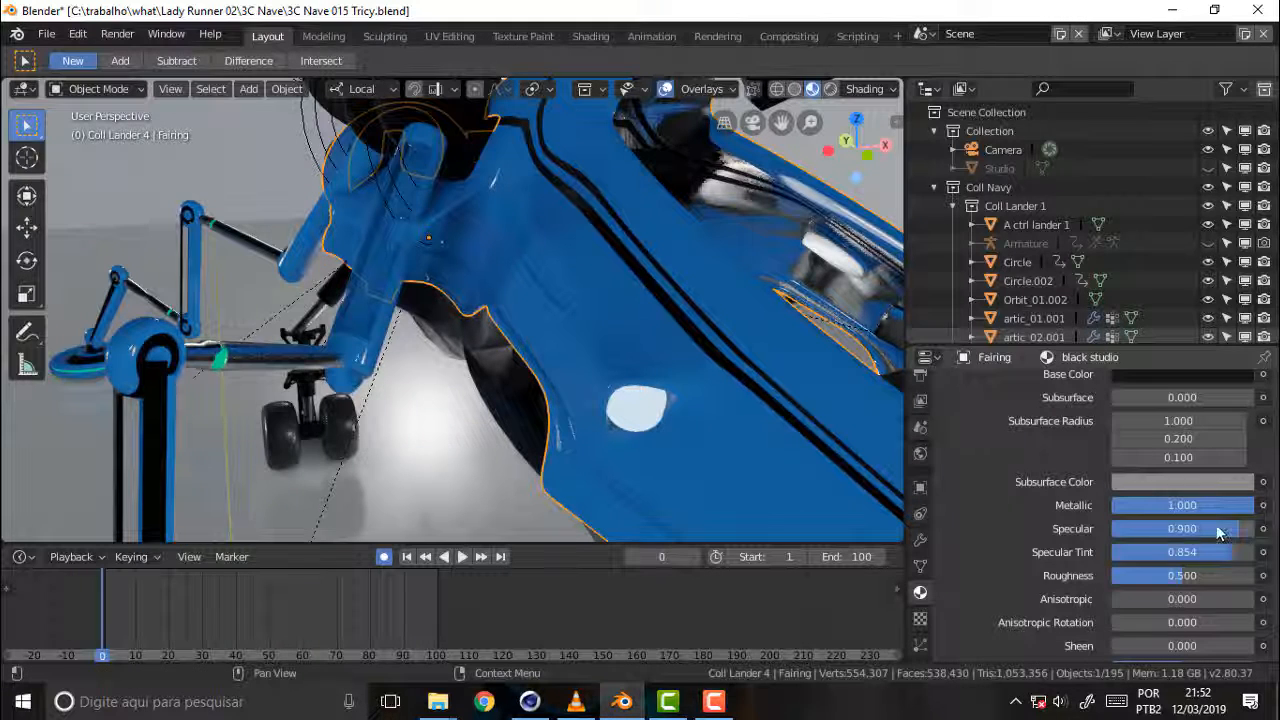
mouse_move(1200, 505)
left_mouse_down()
mouse_move(1062, 505)
mouse_move(1175, 508)
mouse_move(1200, 528)
mouse_move(1188, 566)
mouse_move(1216, 555)
mouse_move(1127, 554)
mouse_move(1114, 578)
mouse_move(1253, 578)
mouse_move(1170, 578)
left_mouse_up()
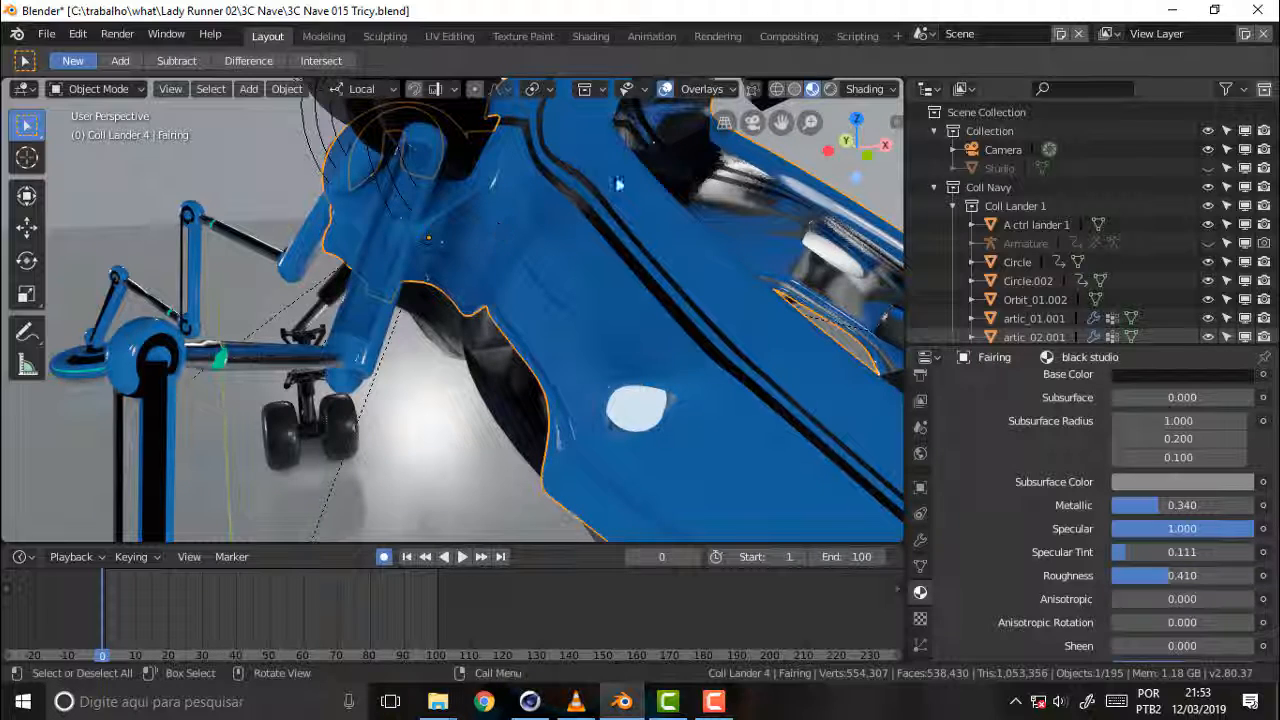
Examine the reflections on the fairing and landing gear from the side, the front and a distance
scroll(565, 329, "down", 6)
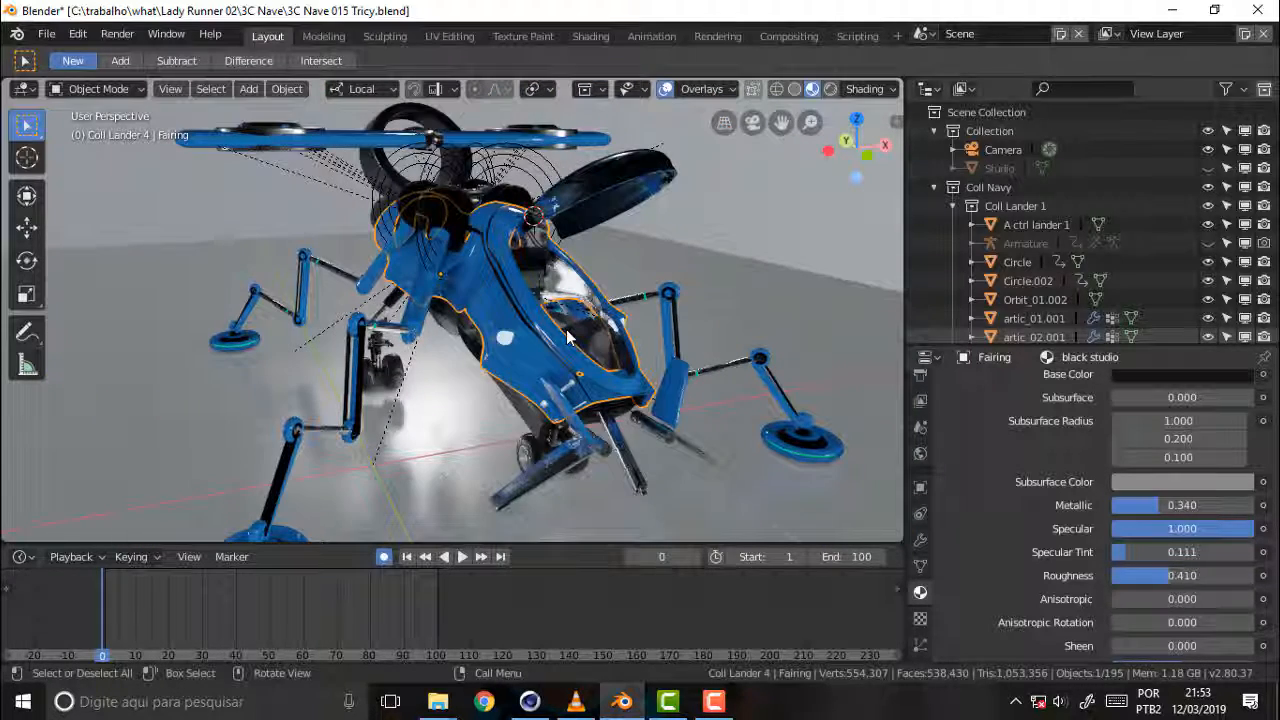
scroll(567, 330, "up", 3)
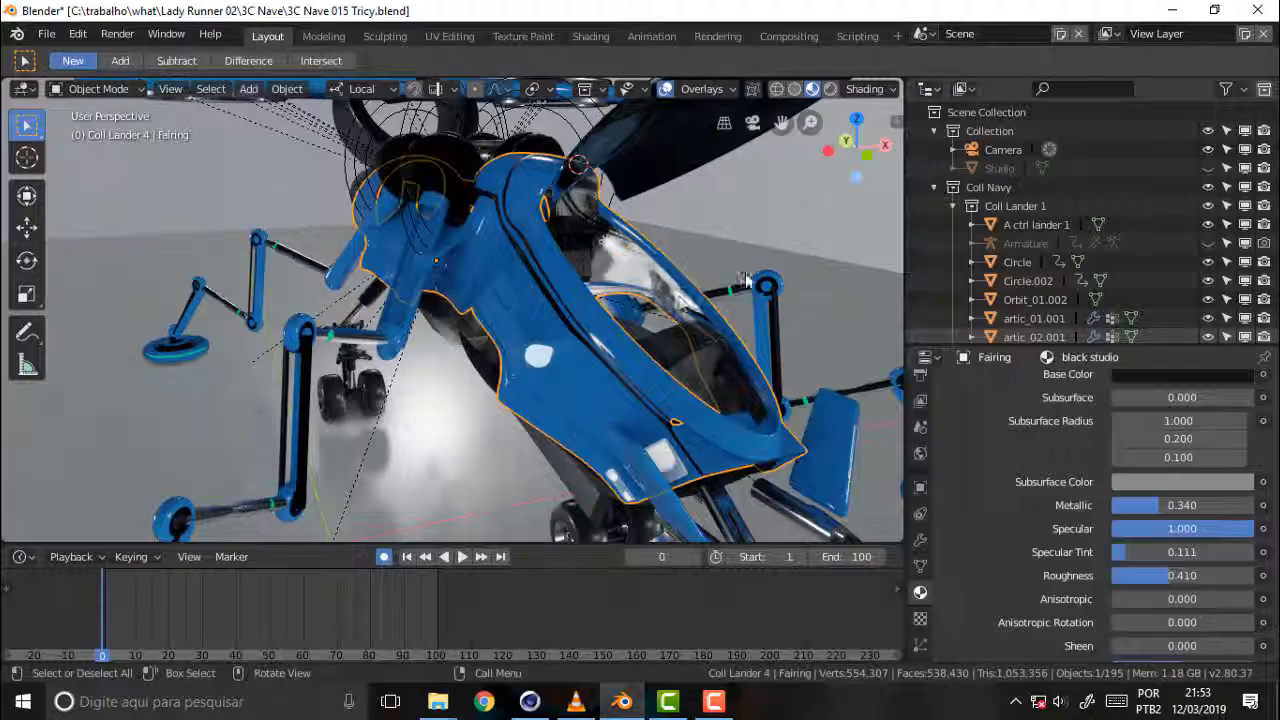
middle_click_drag(745, 280, 489, 155)
scroll(489, 150, "up", 3)
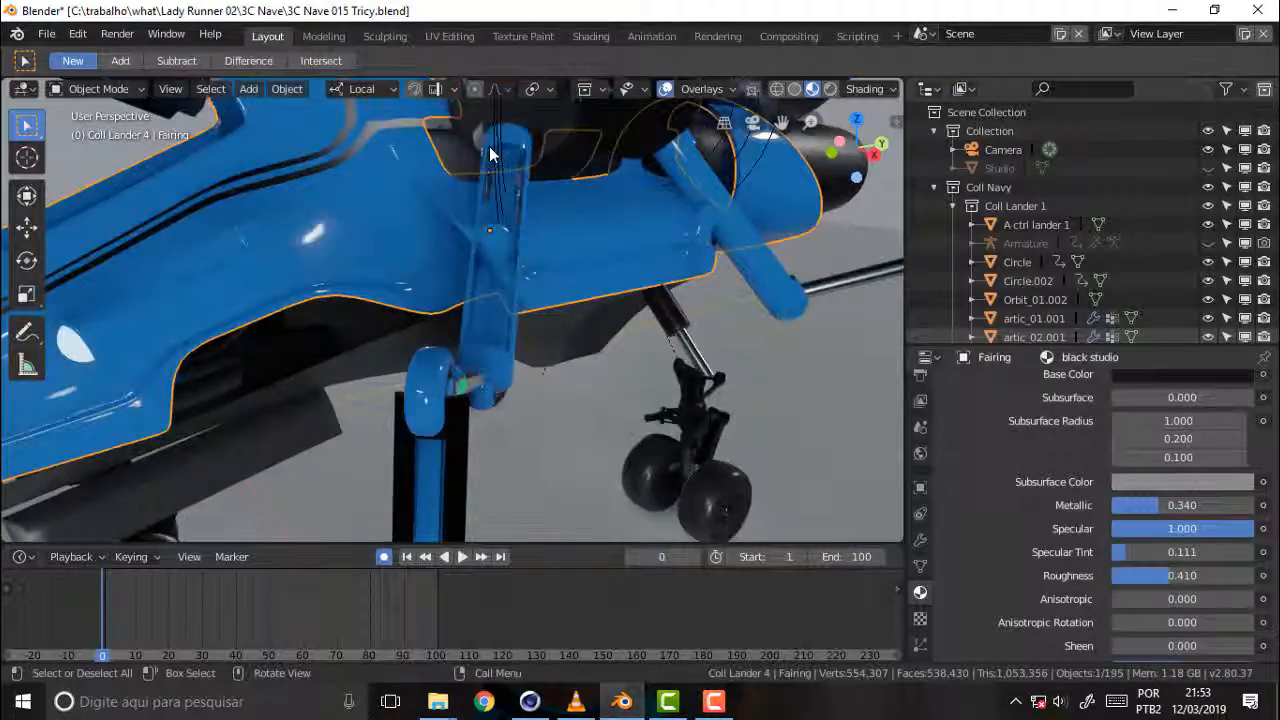
scroll(489, 150, "down", 4)
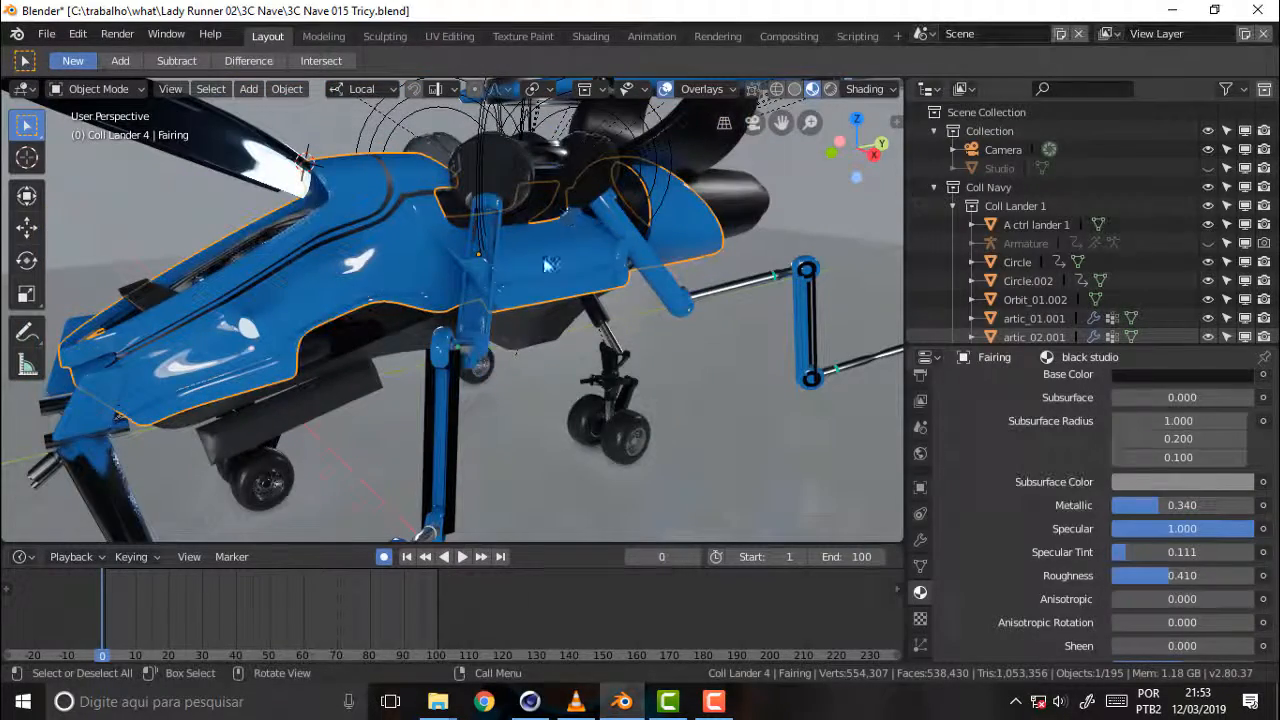
middle_click_drag(545, 263, 620, 265)
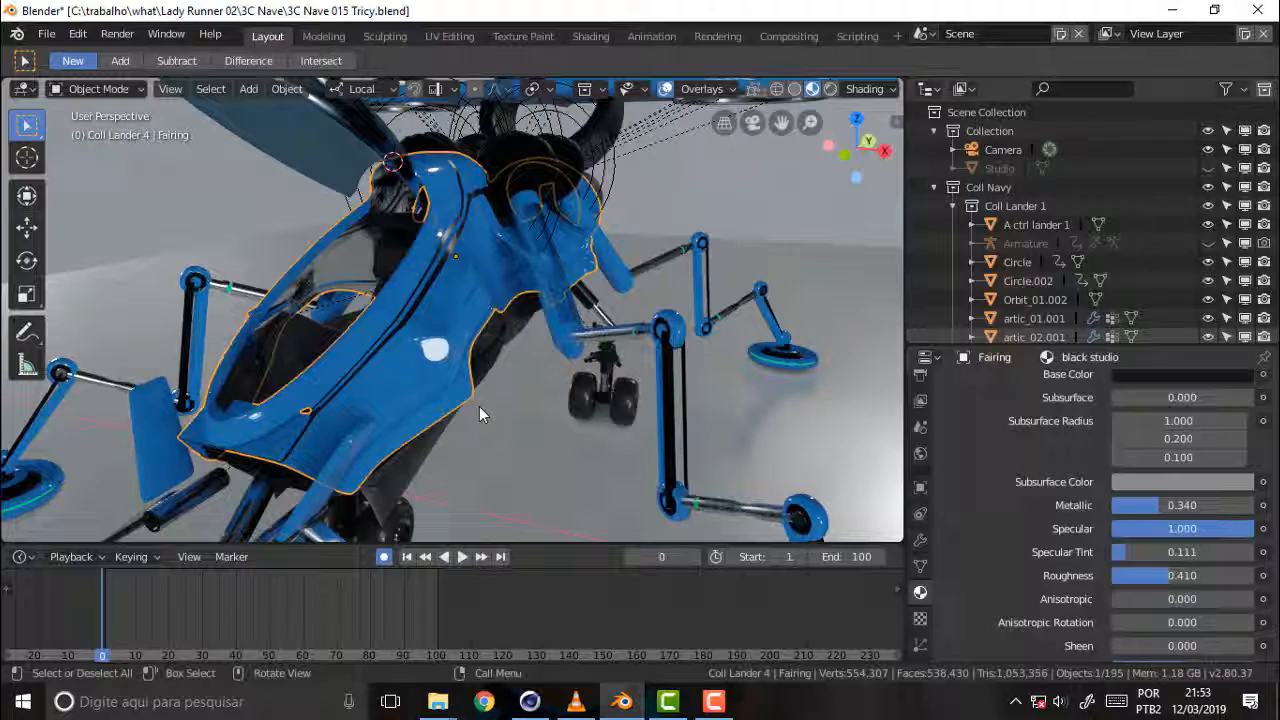
scroll(505, 343, "down", 4)
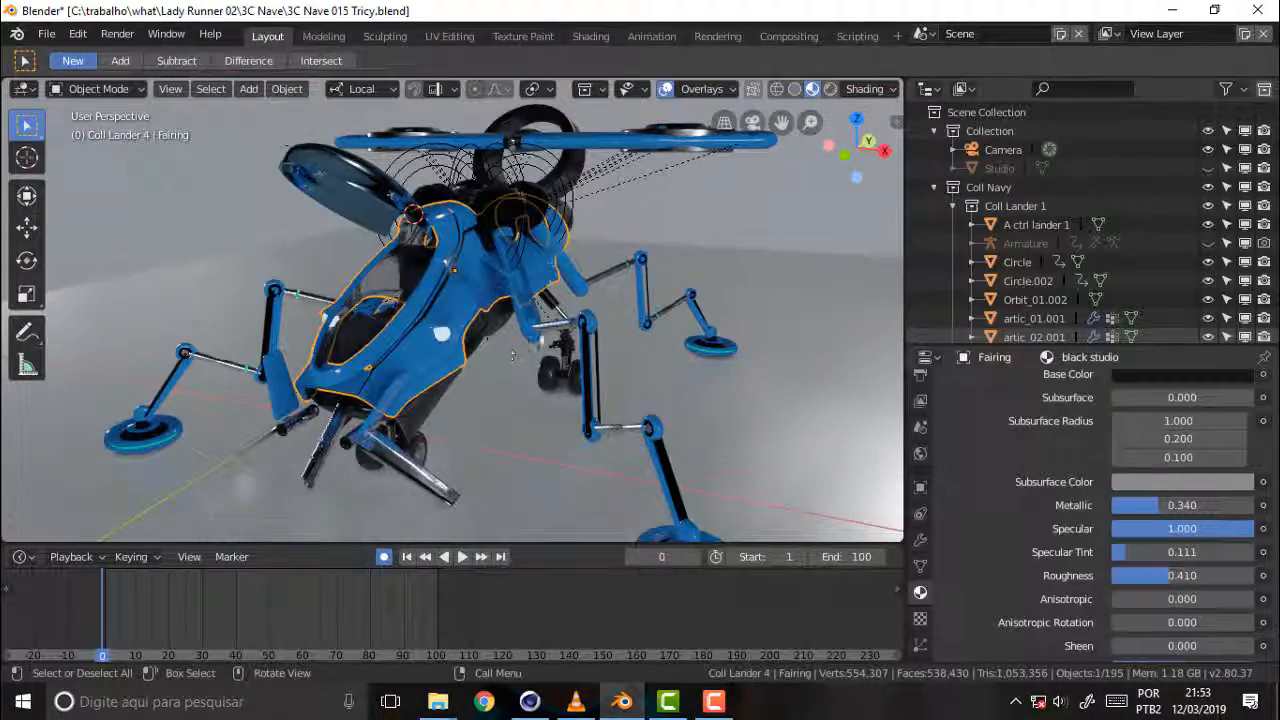
scroll(741, 230, "up", 3)
scroll(733, 230, "down", 3)
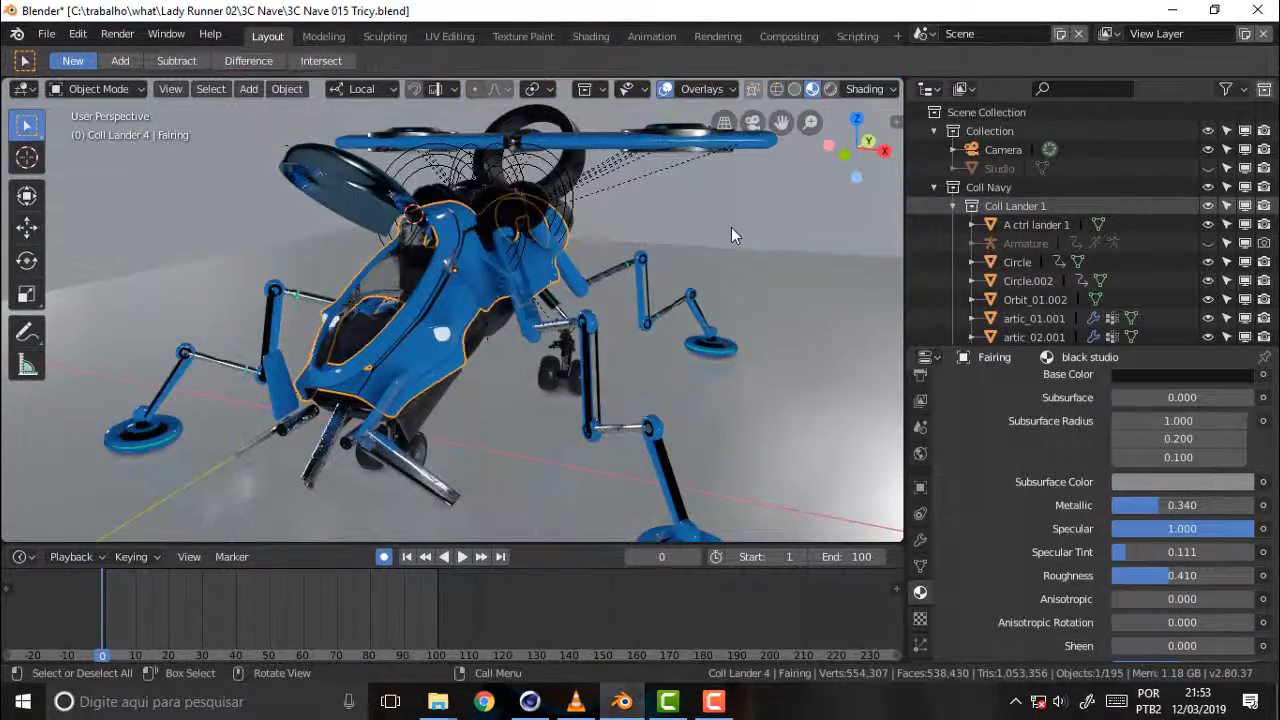
Light the LookDev viewport with the bright blue-sky environment and examine the lander from above and from the front quarter
mouse_move(731, 235)
middle_mouse_down()
mouse_move(607, 371)
mouse_move(672, 440)
mouse_move(727, 201)
mouse_move(720, 211)
middle_mouse_up()
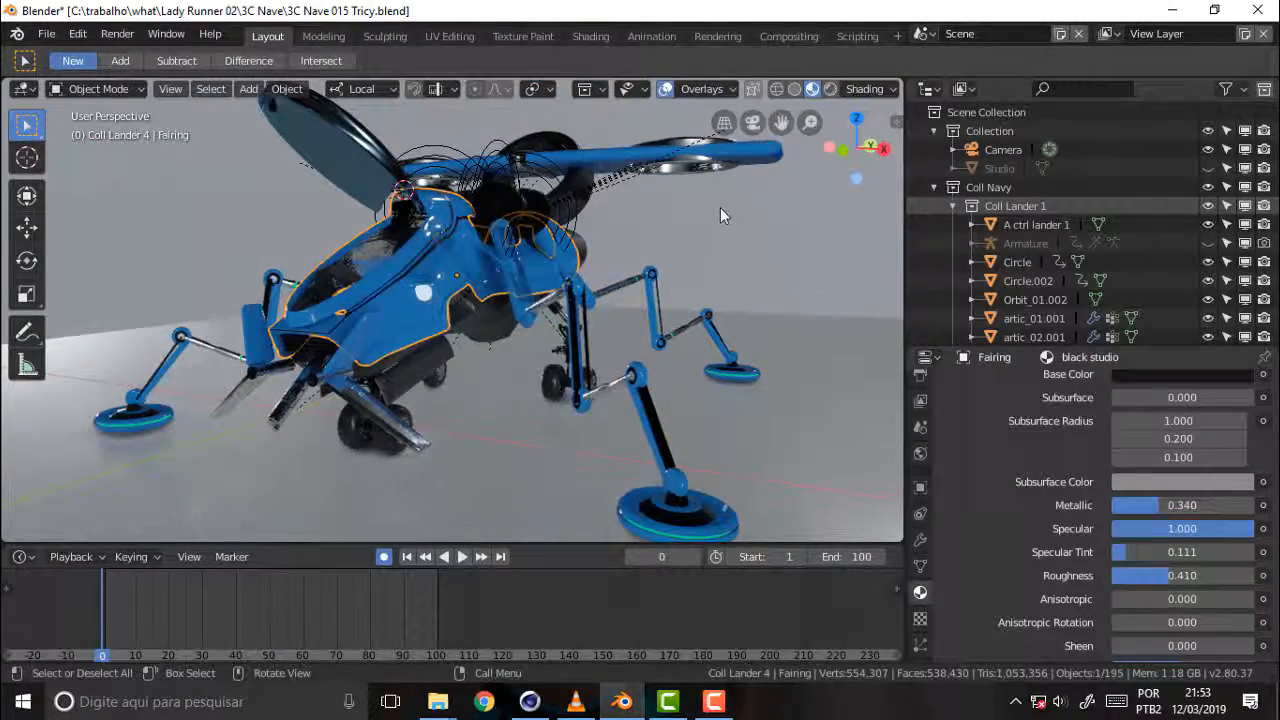
left_click(862, 89)
left_click(852, 213)
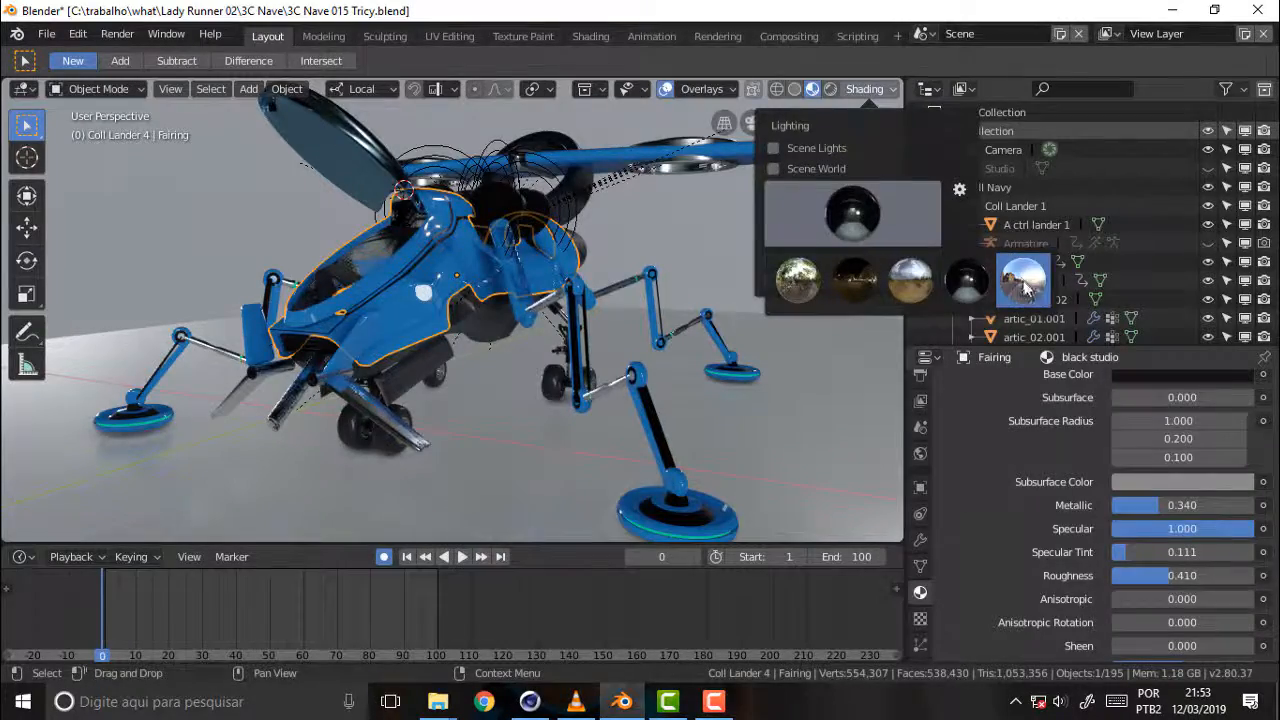
left_click(1024, 287)
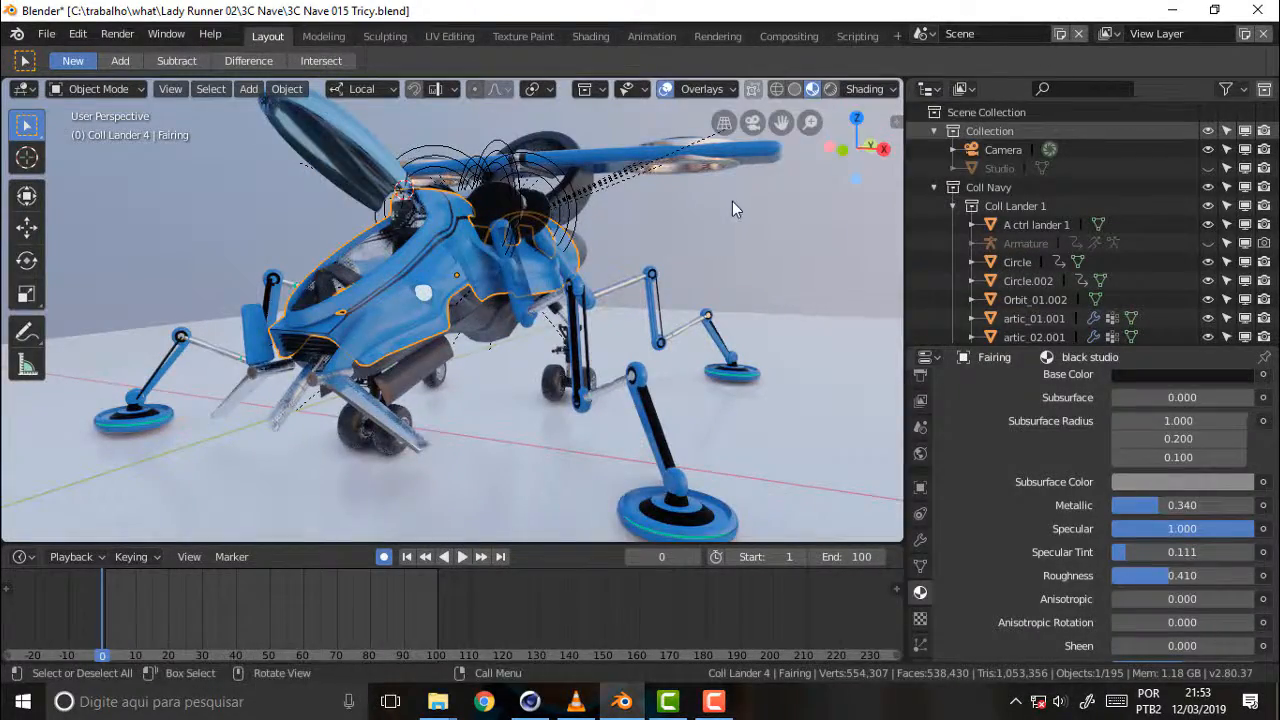
middle_click_drag(732, 208, 690, 280)
middle_click_drag(540, 340, 733, 291)
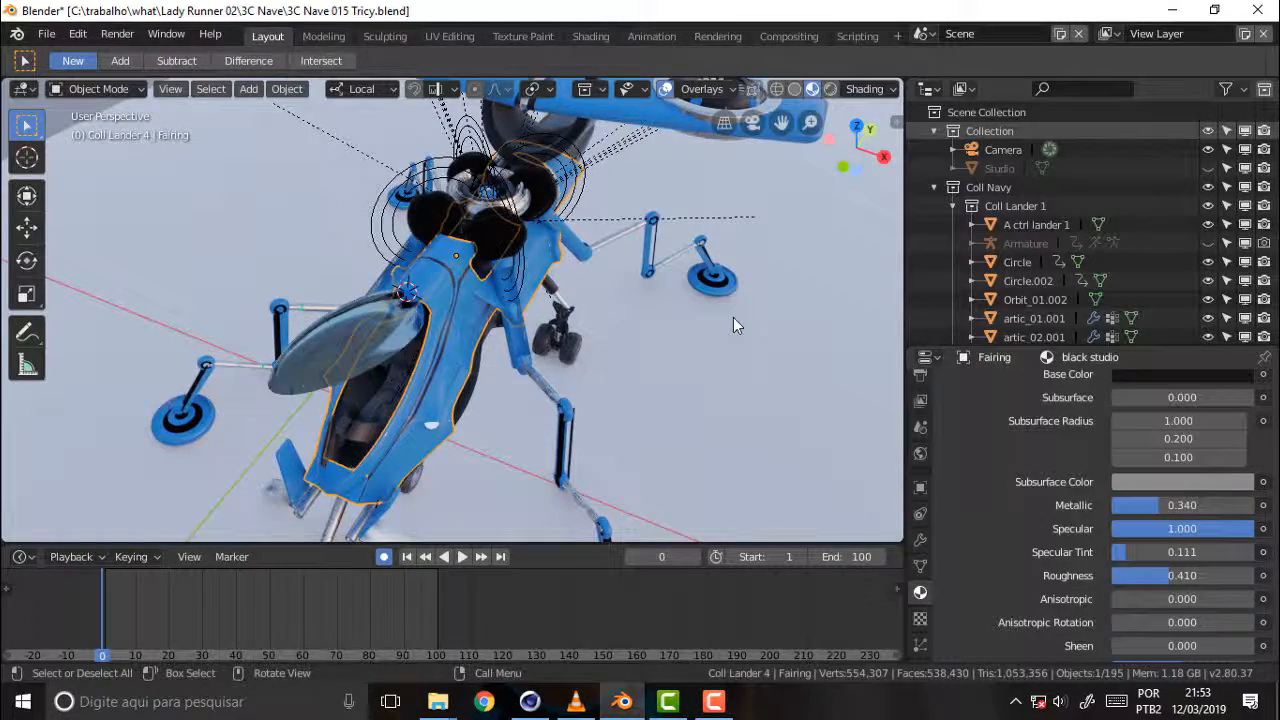
scroll(733, 317, "down", 2)
middle_click_drag(790, 420, 757, 258)
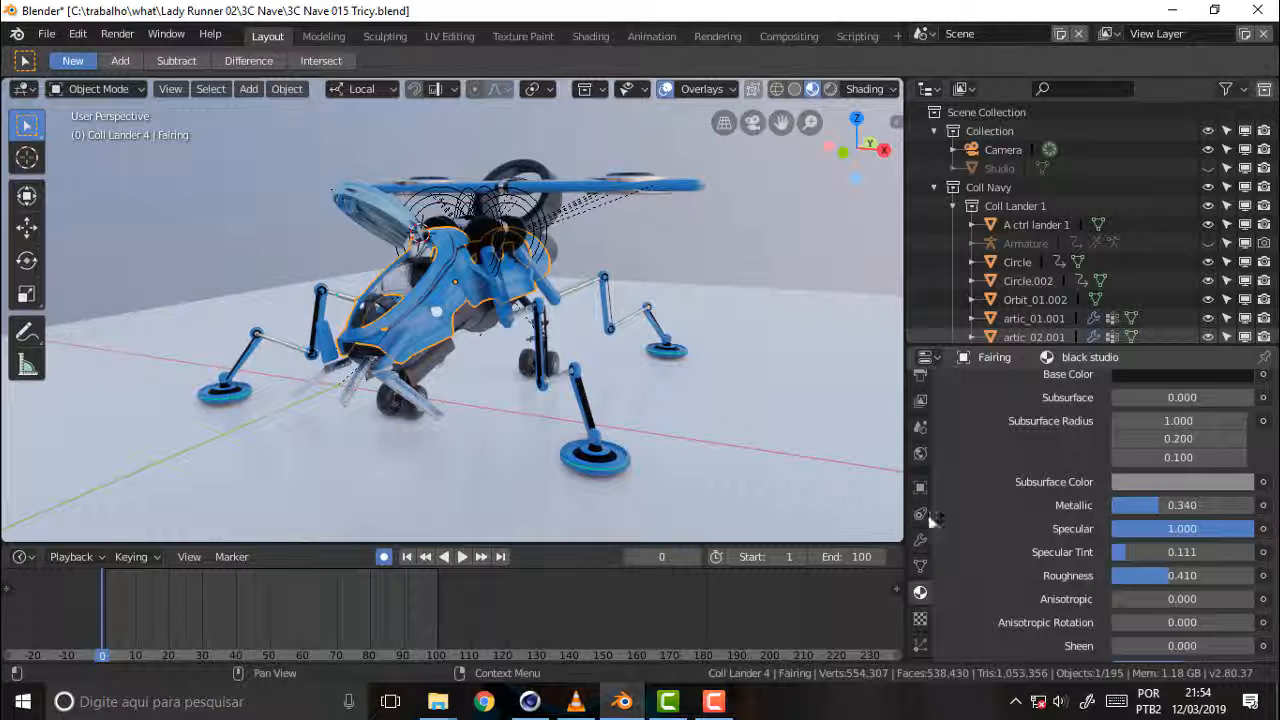
Darken the world's surface color to nearly black and deselect the fairing
left_click(920, 426)
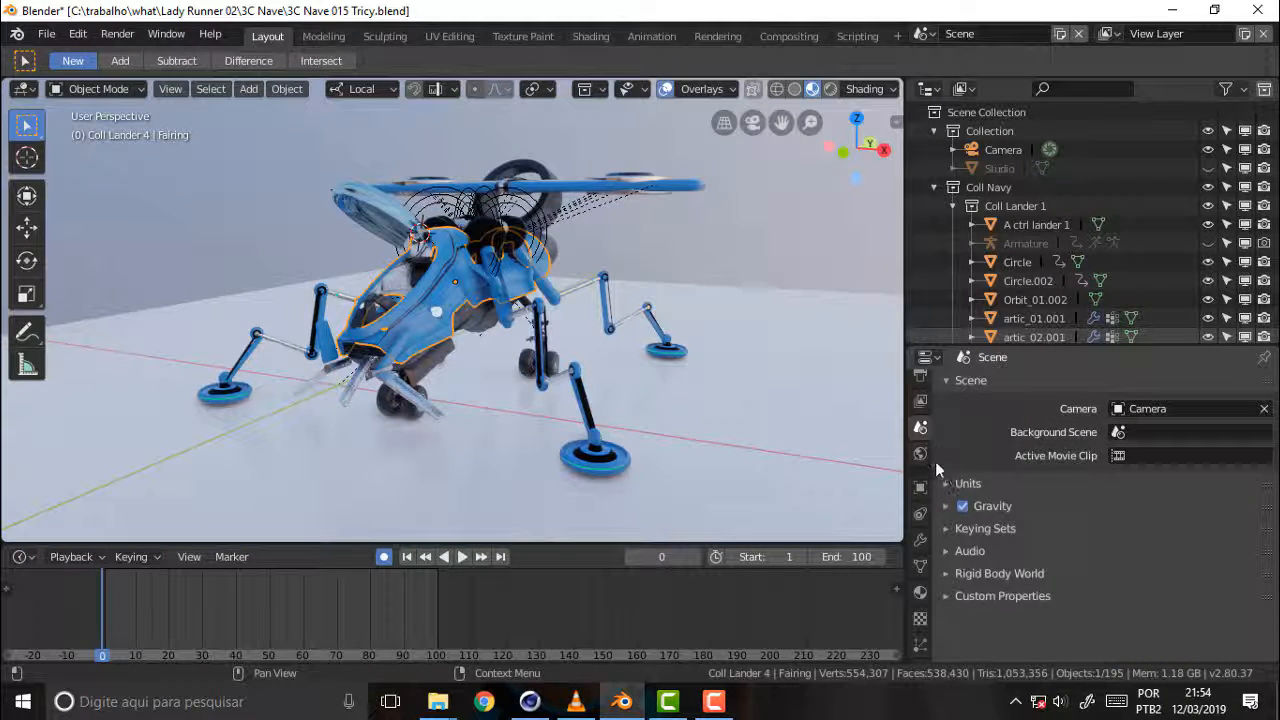
left_click(921, 453)
left_click(1226, 477)
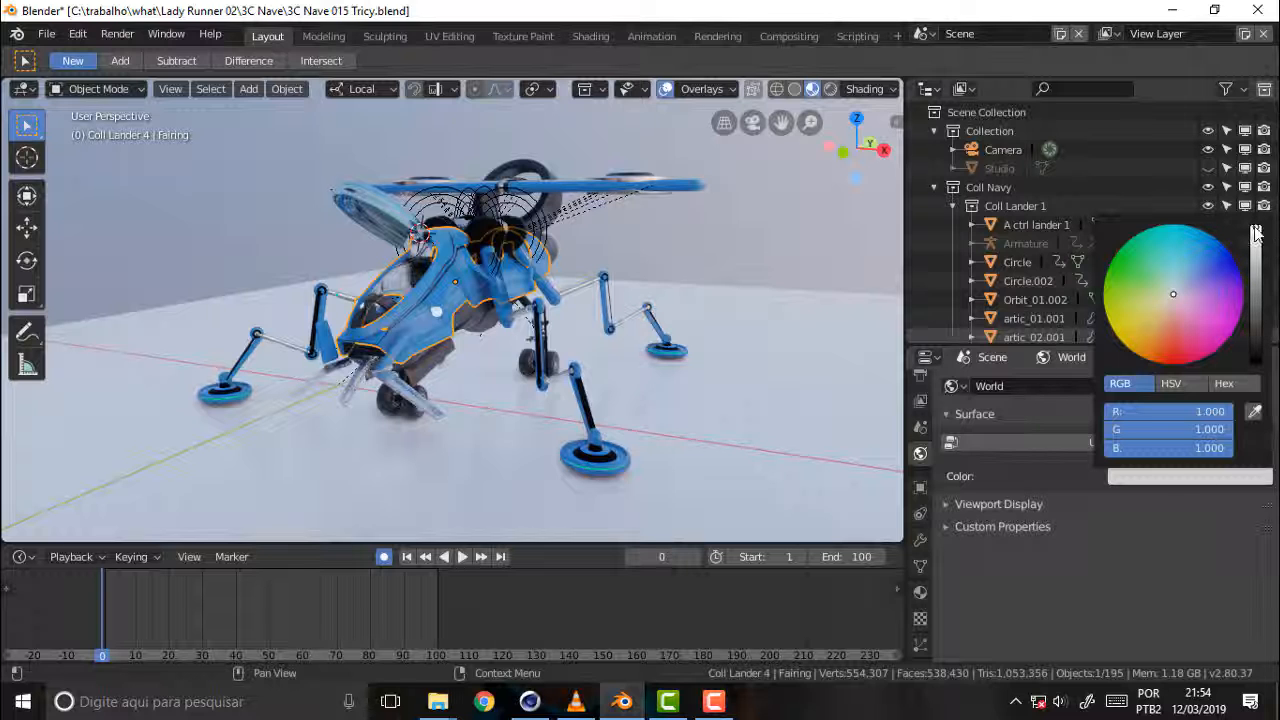
left_click_drag(1257, 232, 1256, 345)
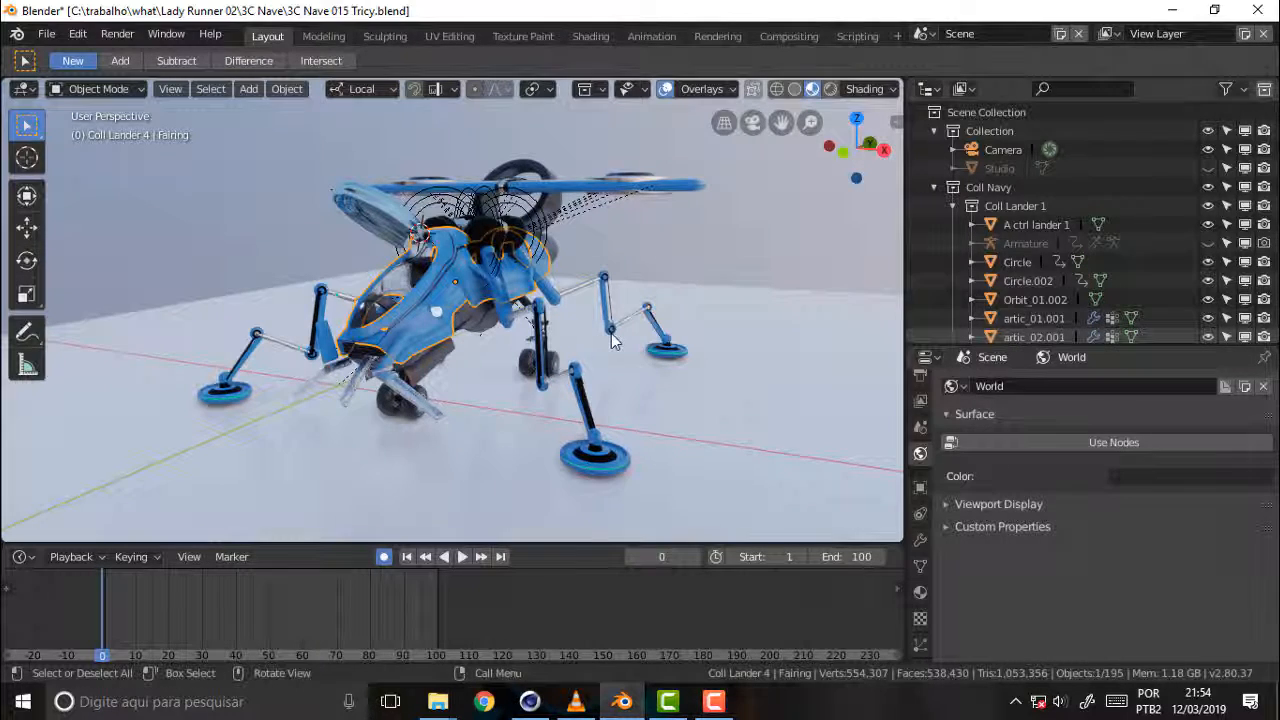
left_click(728, 199)
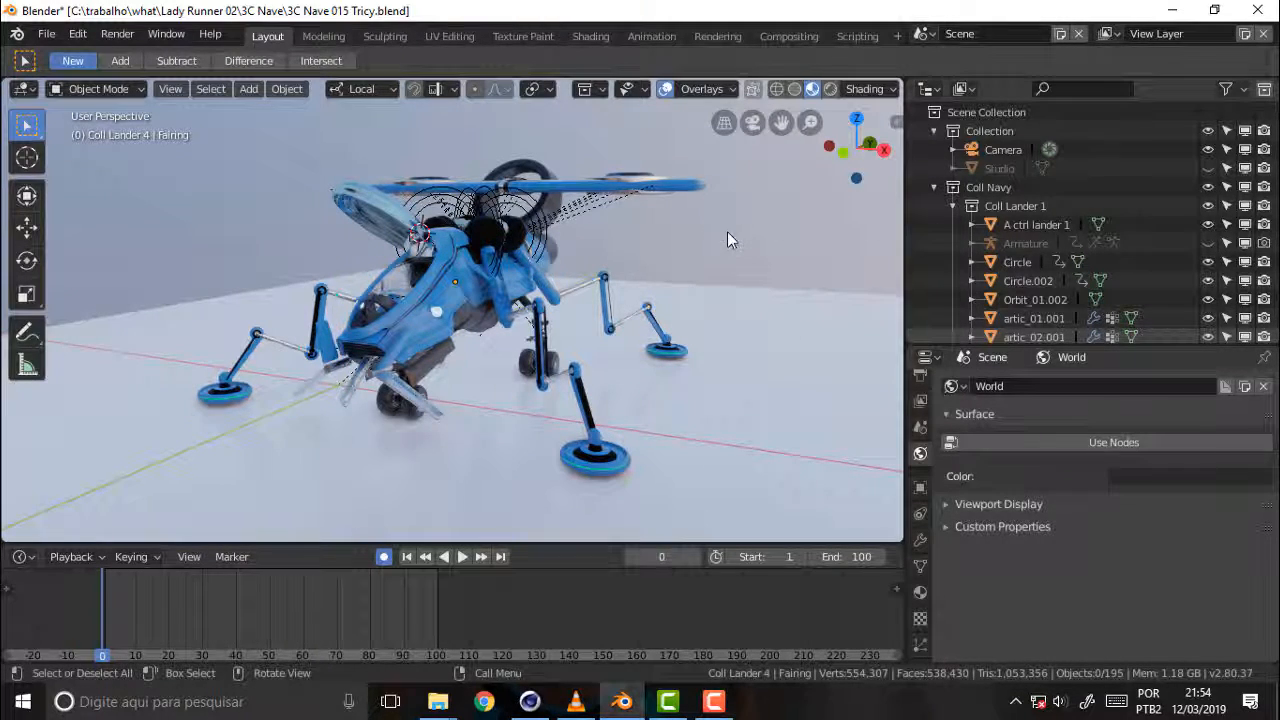
Switch the viewport shading to Solid and on to Rendered to view the lander with scene lighting
key("z")
left_click(797, 195)
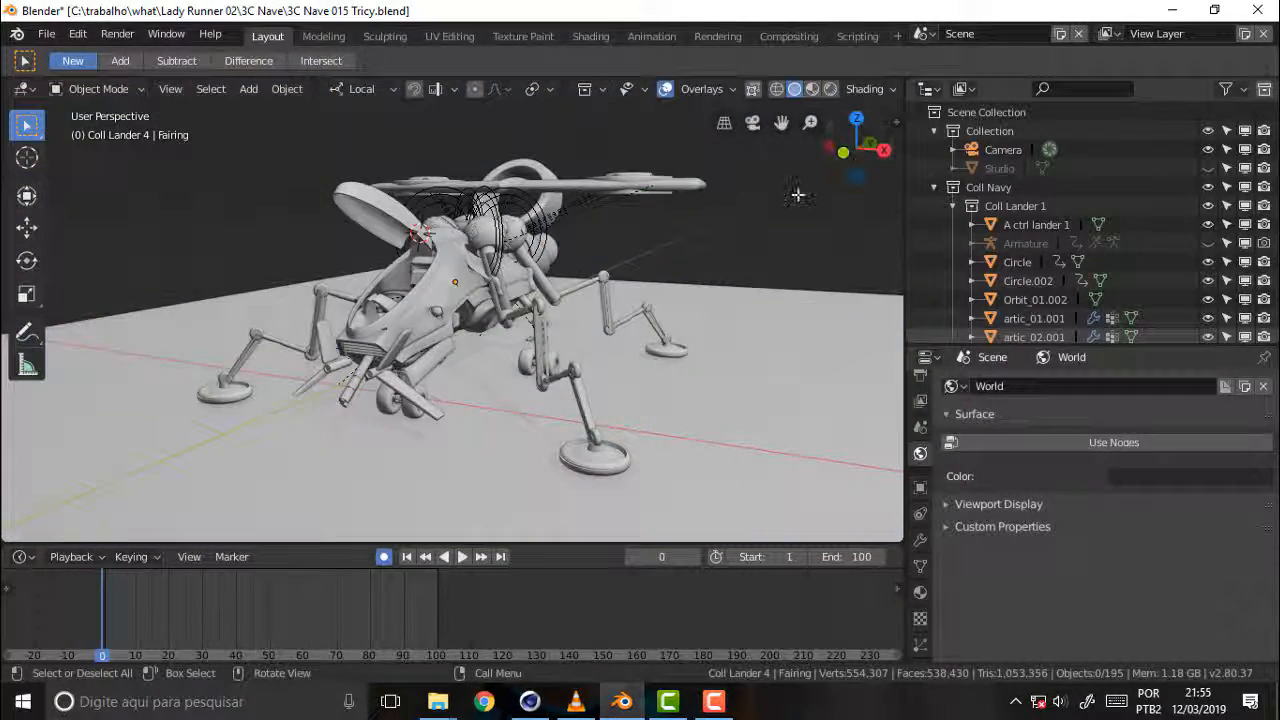
key("z")
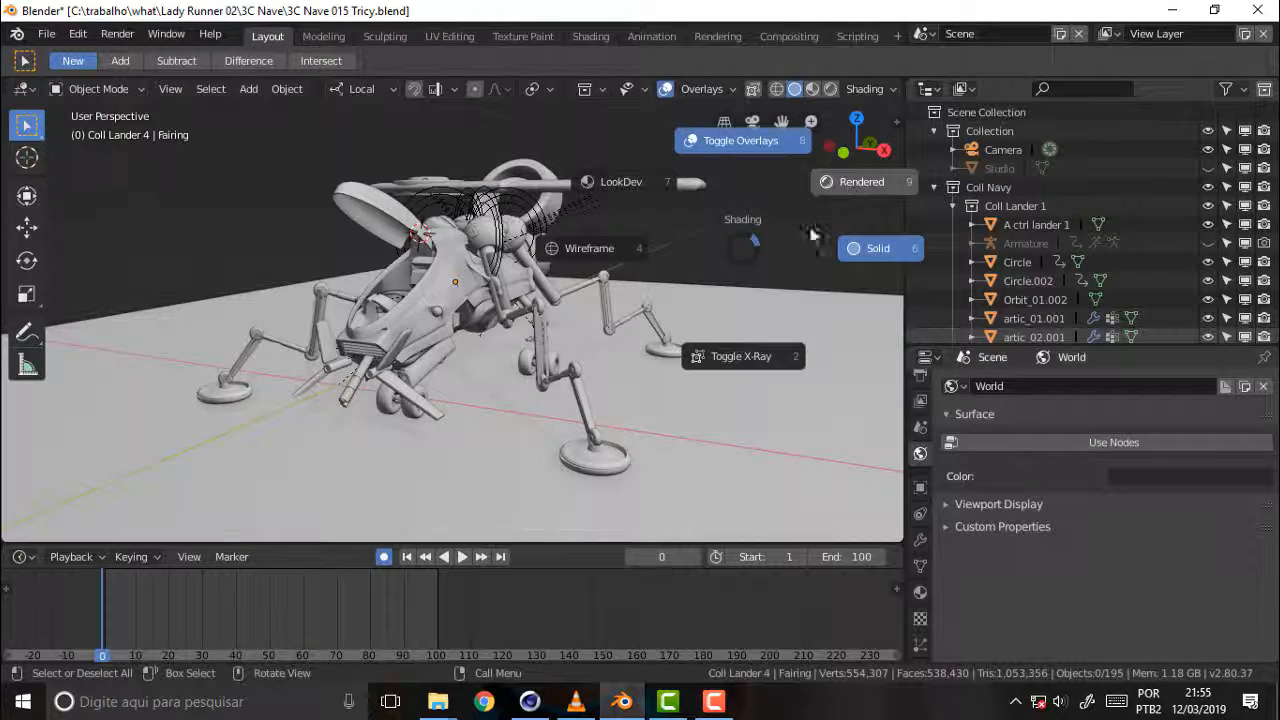
left_click(835, 195)
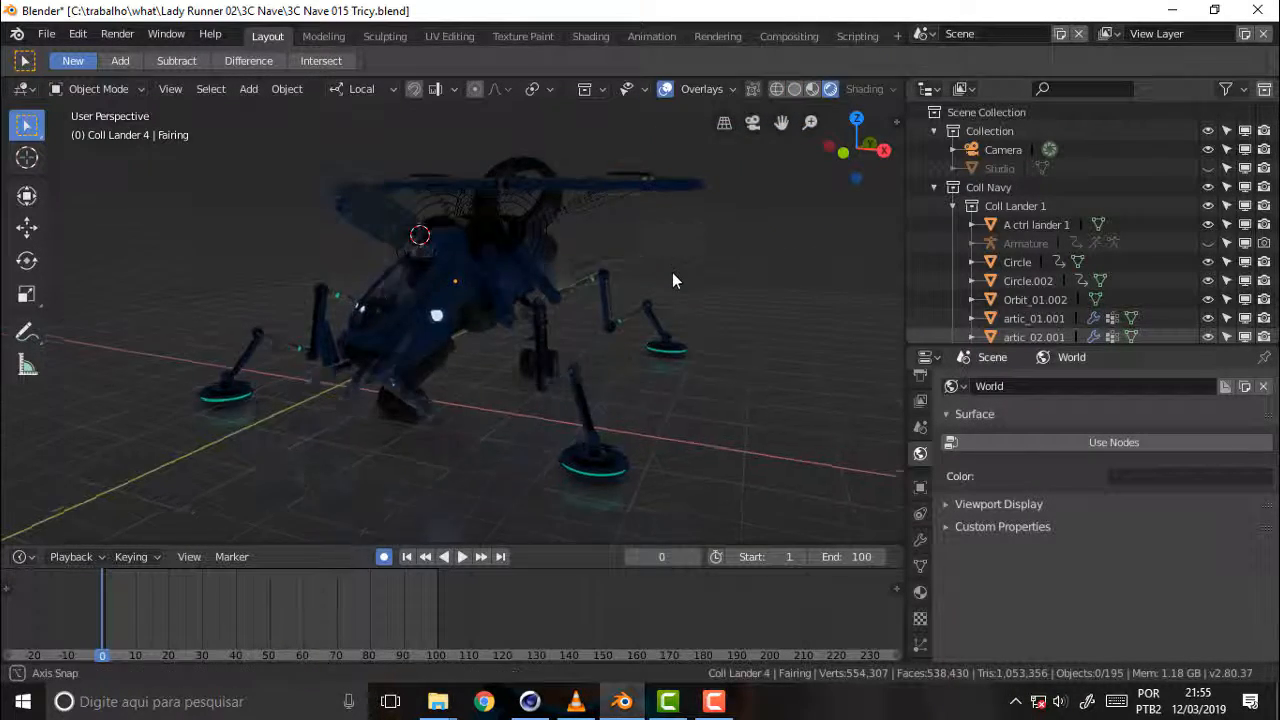
middle_click_drag(672, 280, 613, 268)
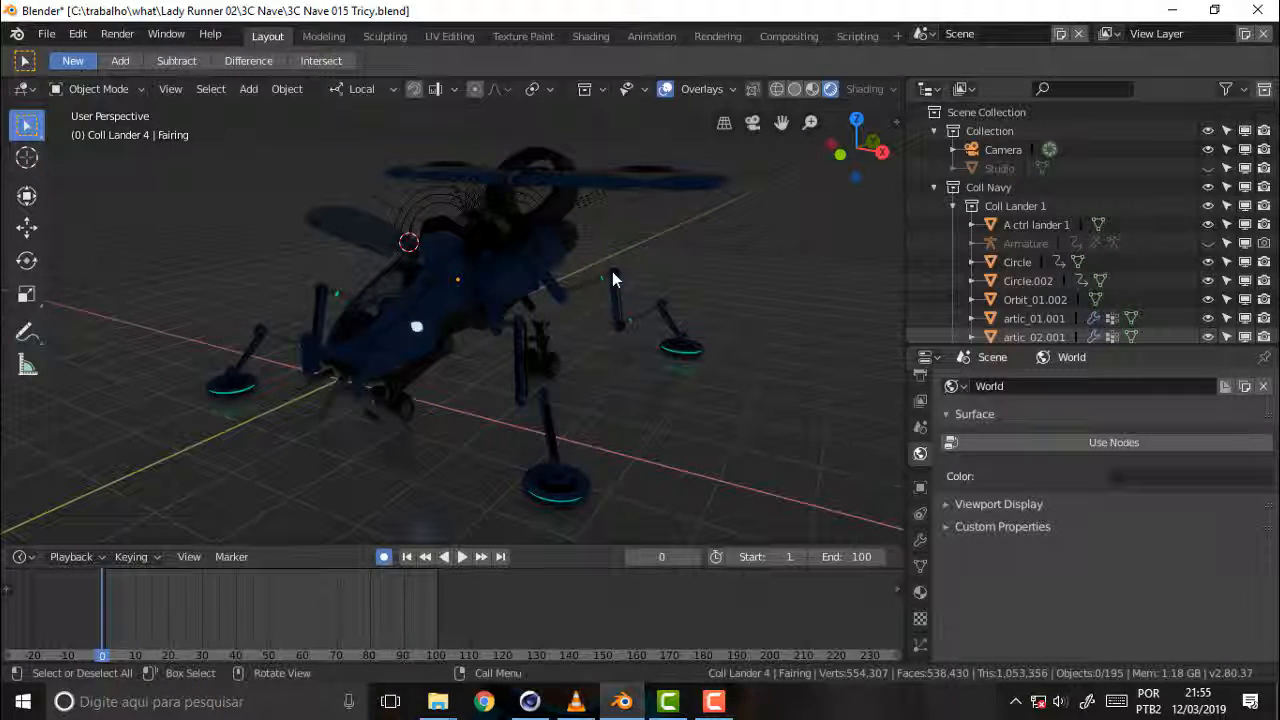
Add a point light and move it about 3.1 m, mostly upward, above the lander's wing
key("shift+a")
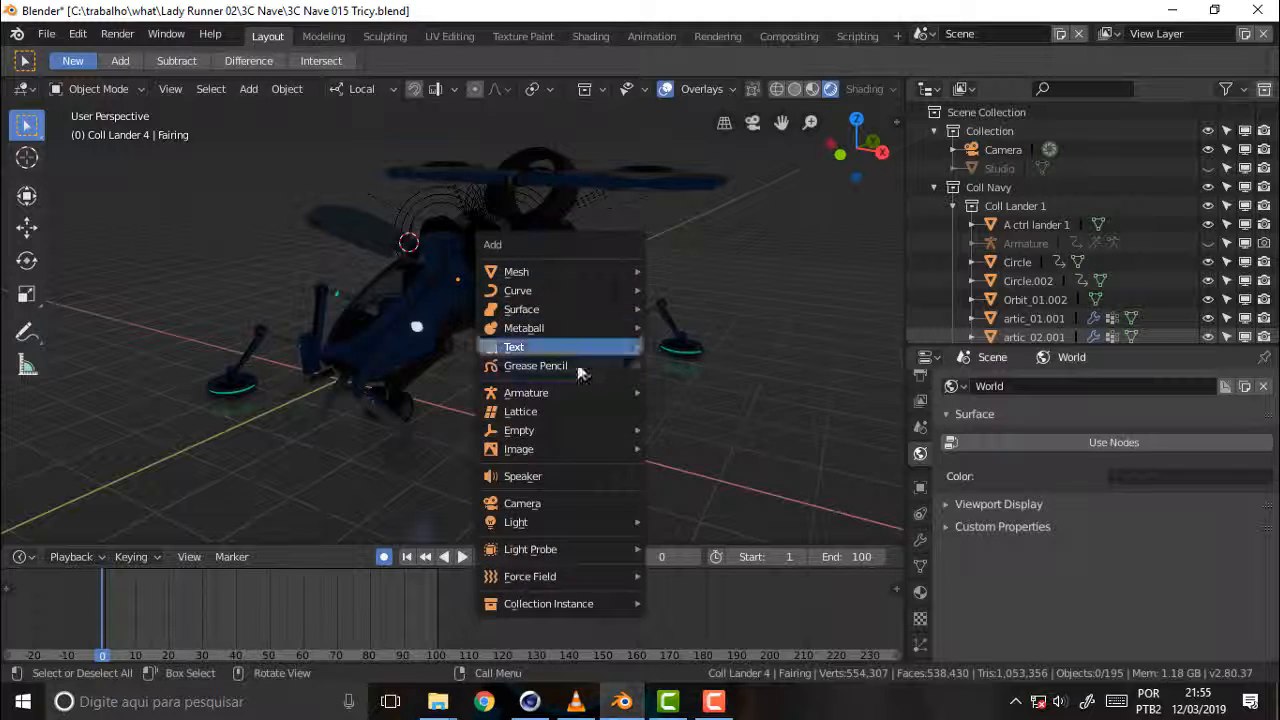
mouse_move(573, 522)
left_click(712, 522)
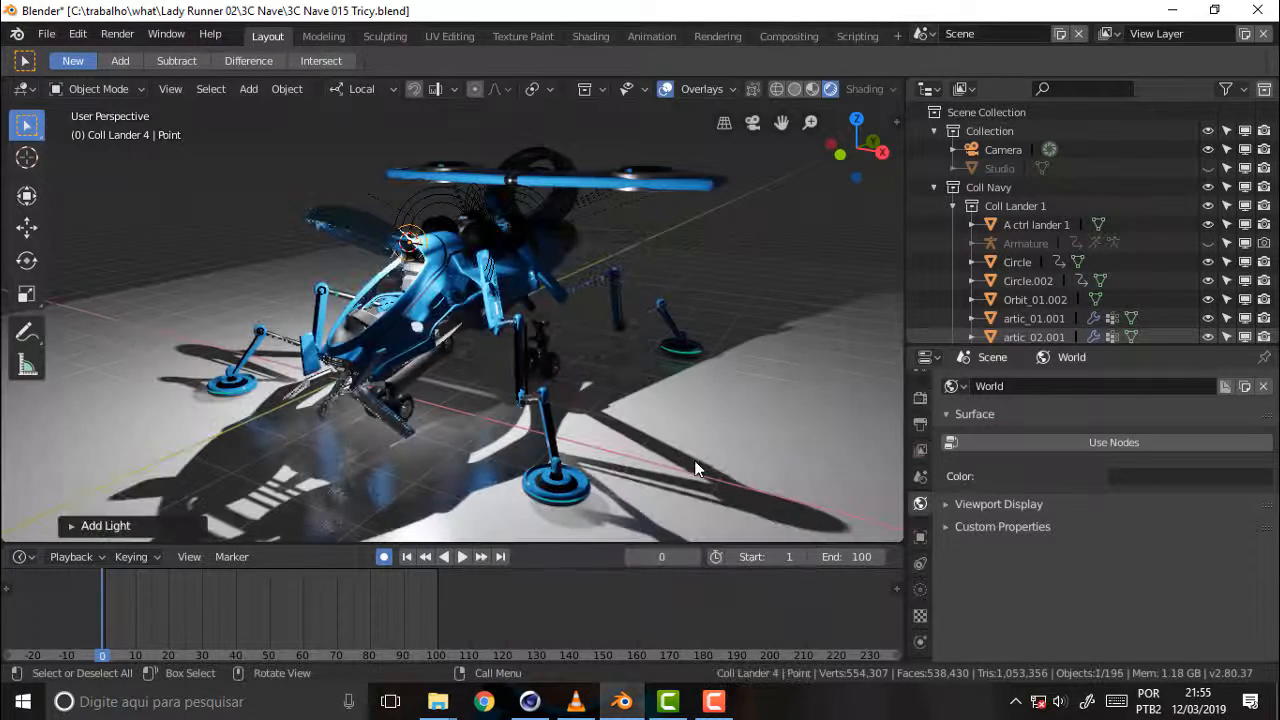
scroll(713, 301, "down", 2)
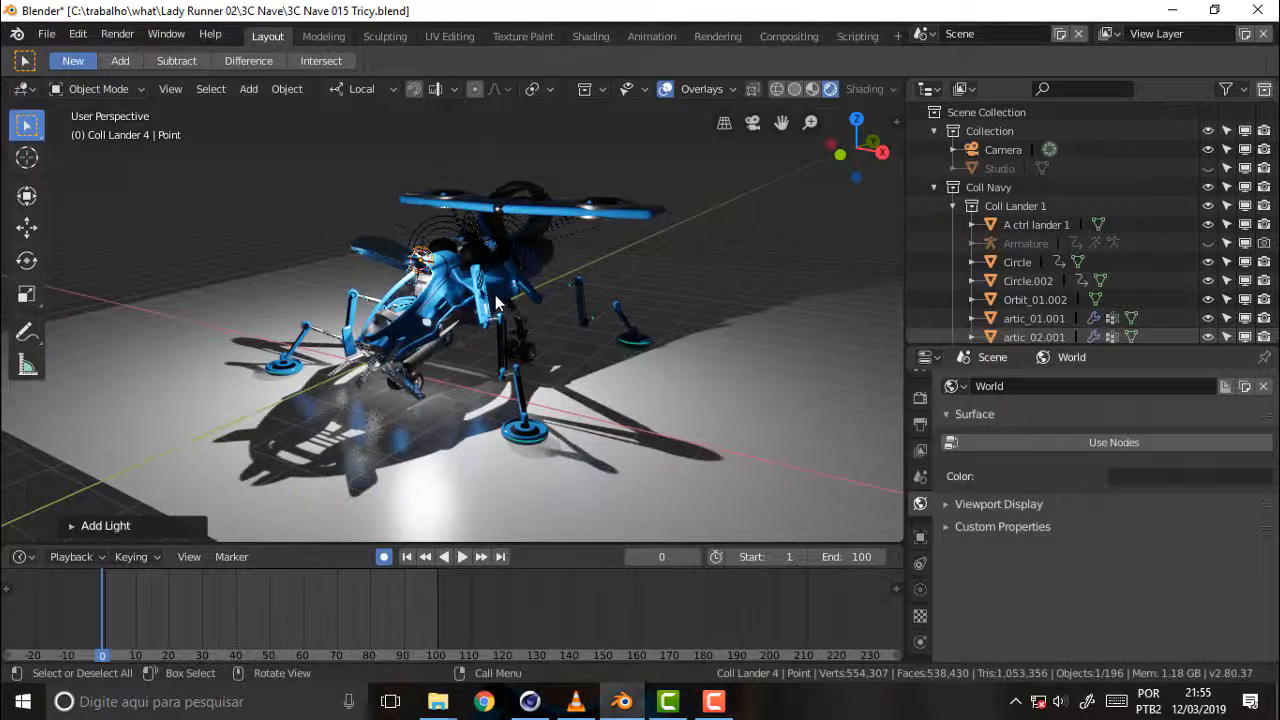
key("g")
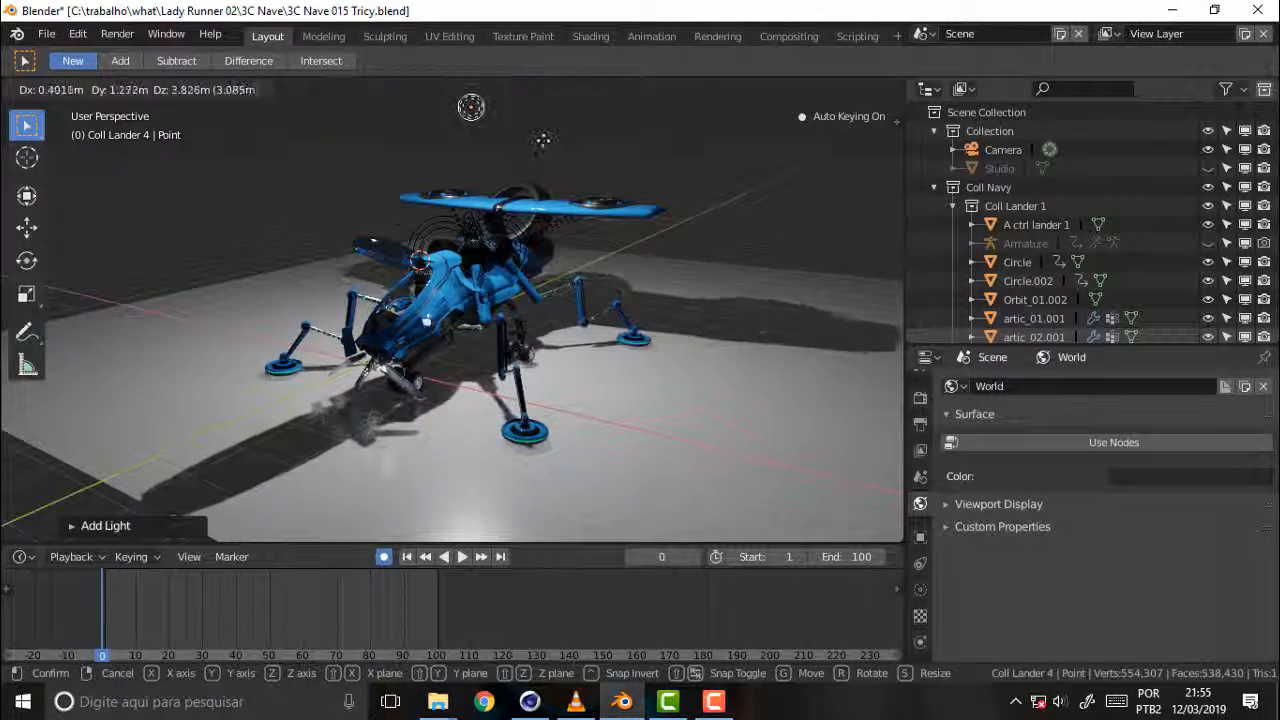
left_click(548, 142)
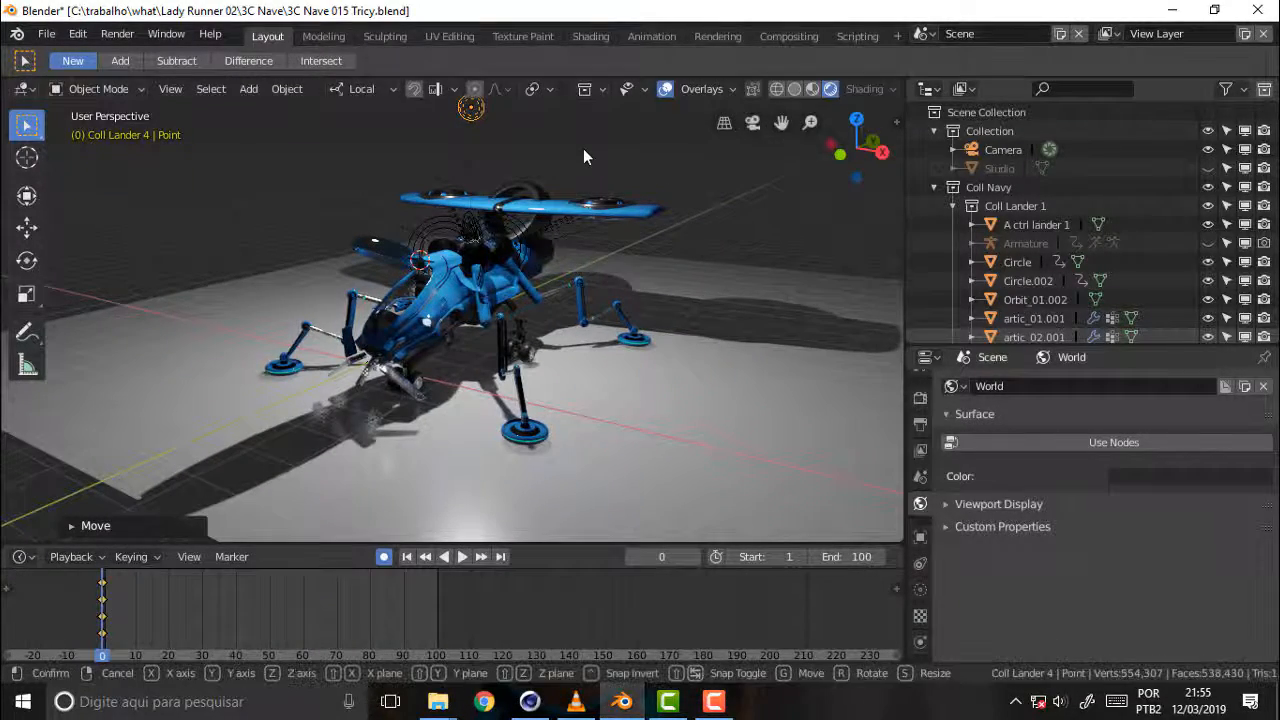
Shift the point light about 3.35 m in the negative global Y direction and view the lander from the front
key("g")
key("y")
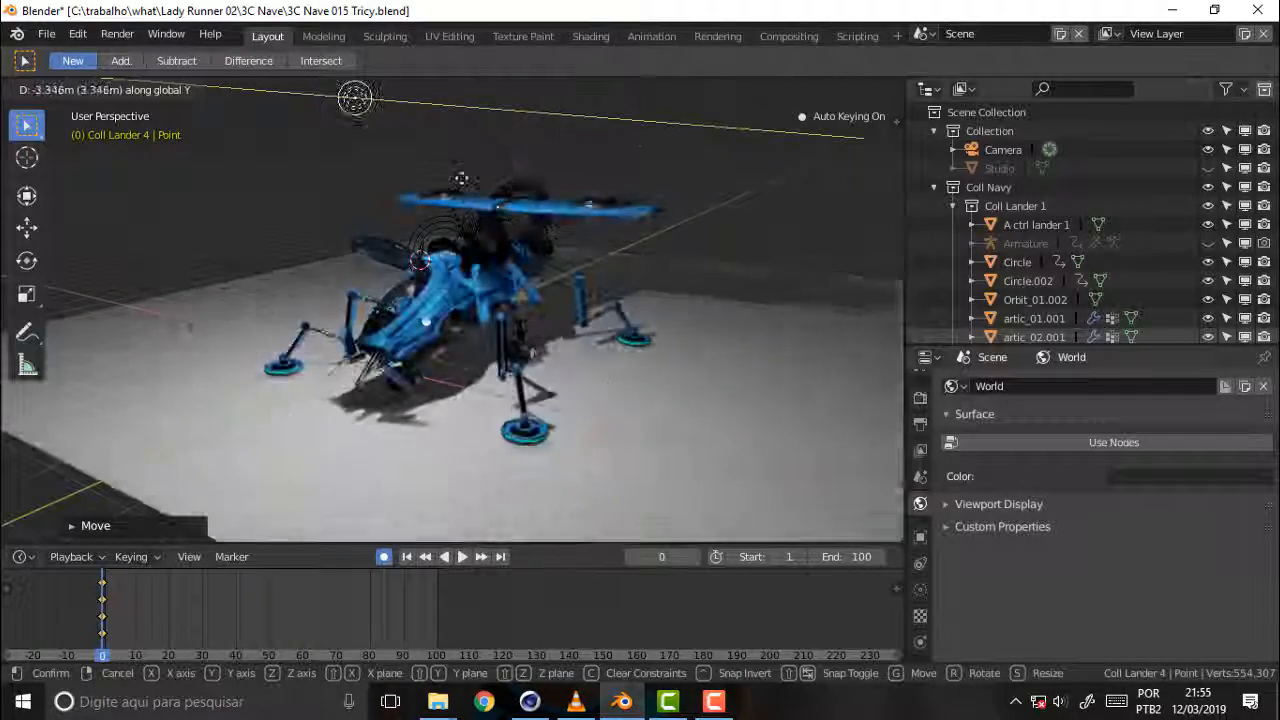
left_click(621, 197)
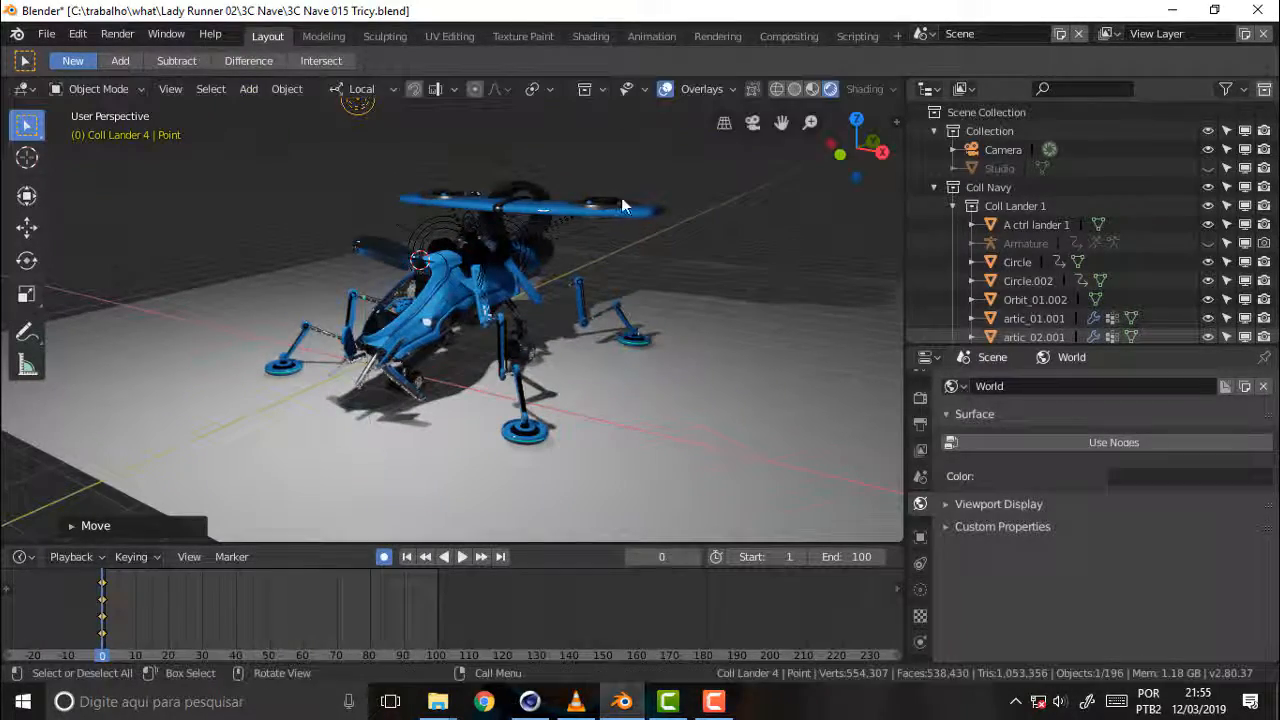
middle_click_drag(621, 197, 730, 150)
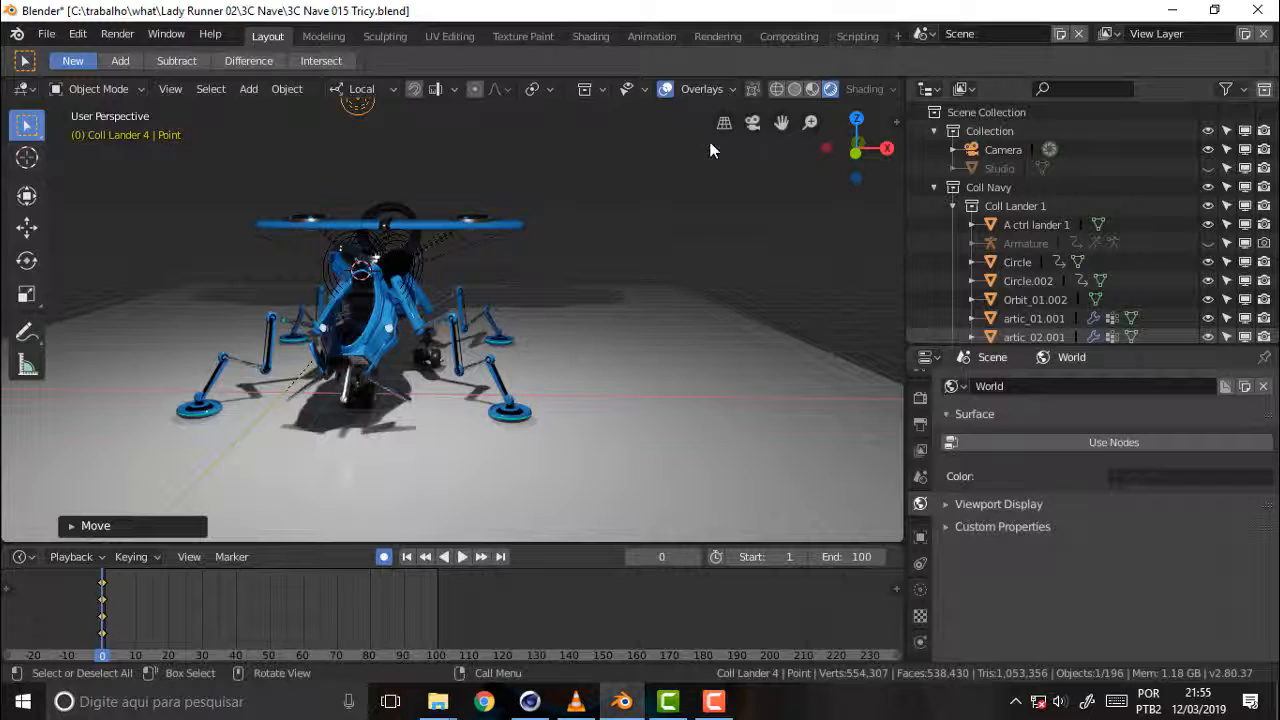
scroll(710, 198, "up", 3)
scroll(710, 198, "up", 1)
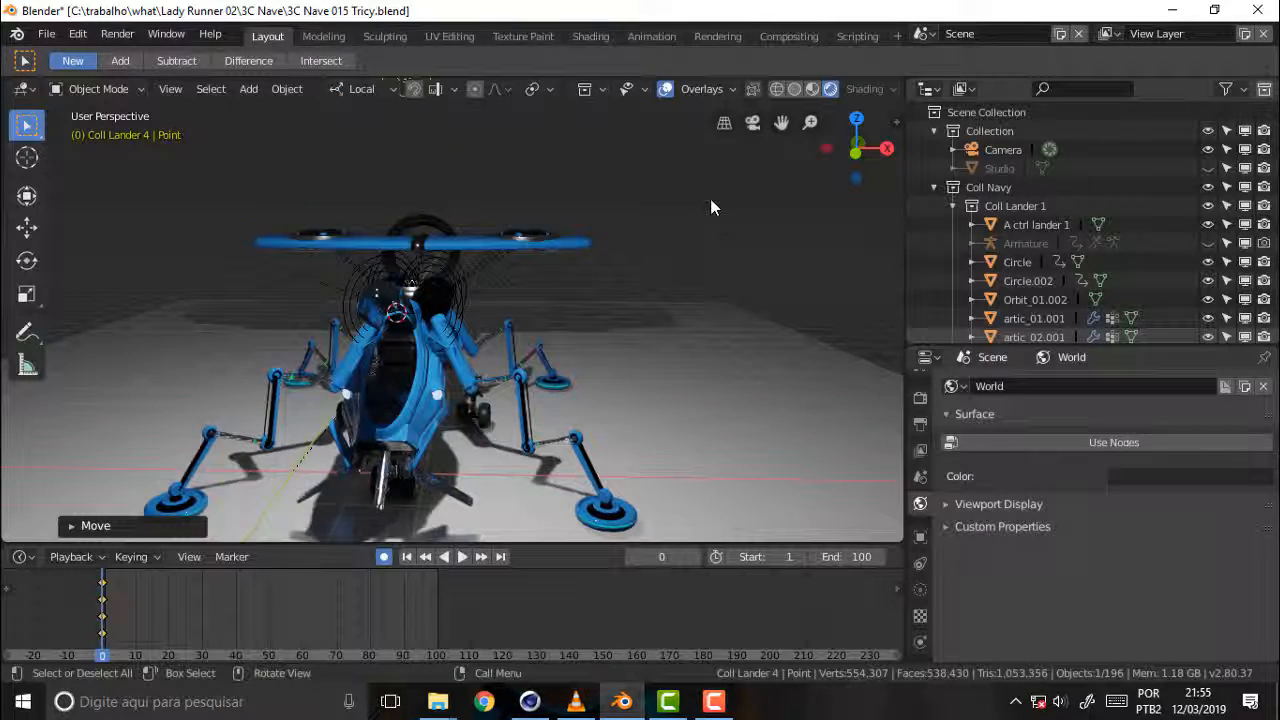
scroll(710, 198, "down", 2)
scroll(710, 198, "up", 2)
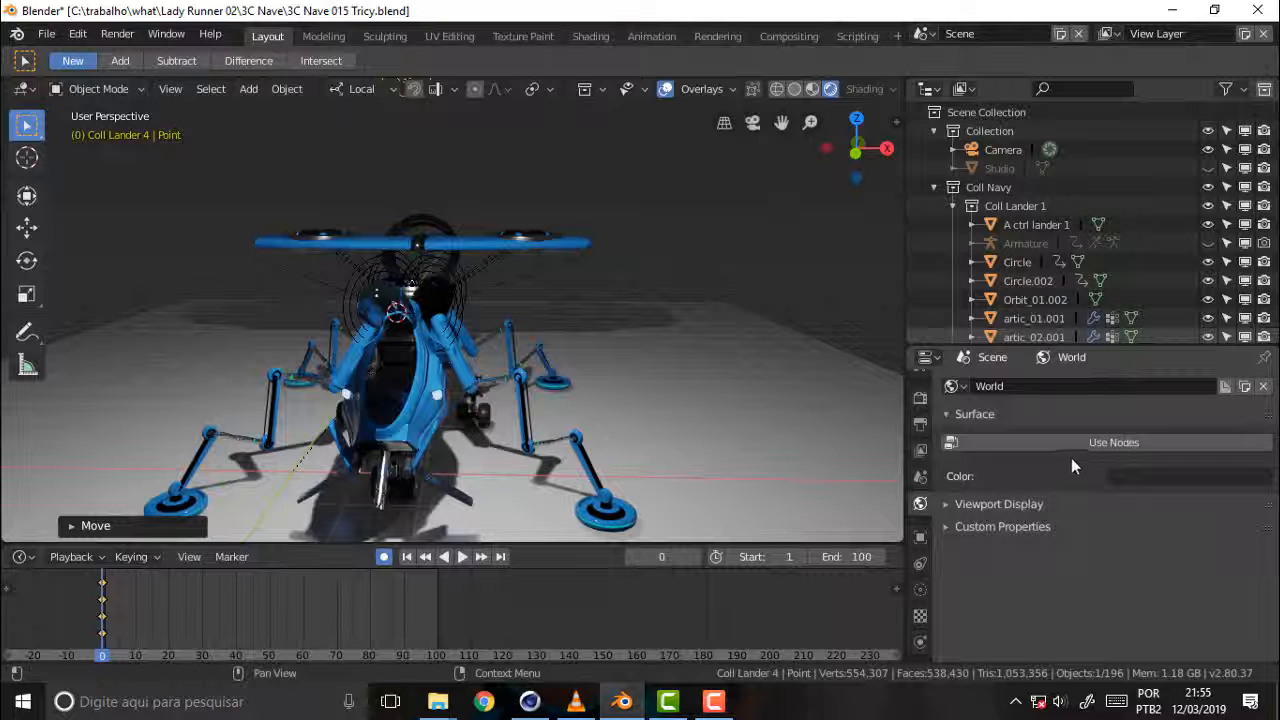
Switch the scene's render engine to Cycles to preview the lander in the rendered viewport
left_click(919, 424)
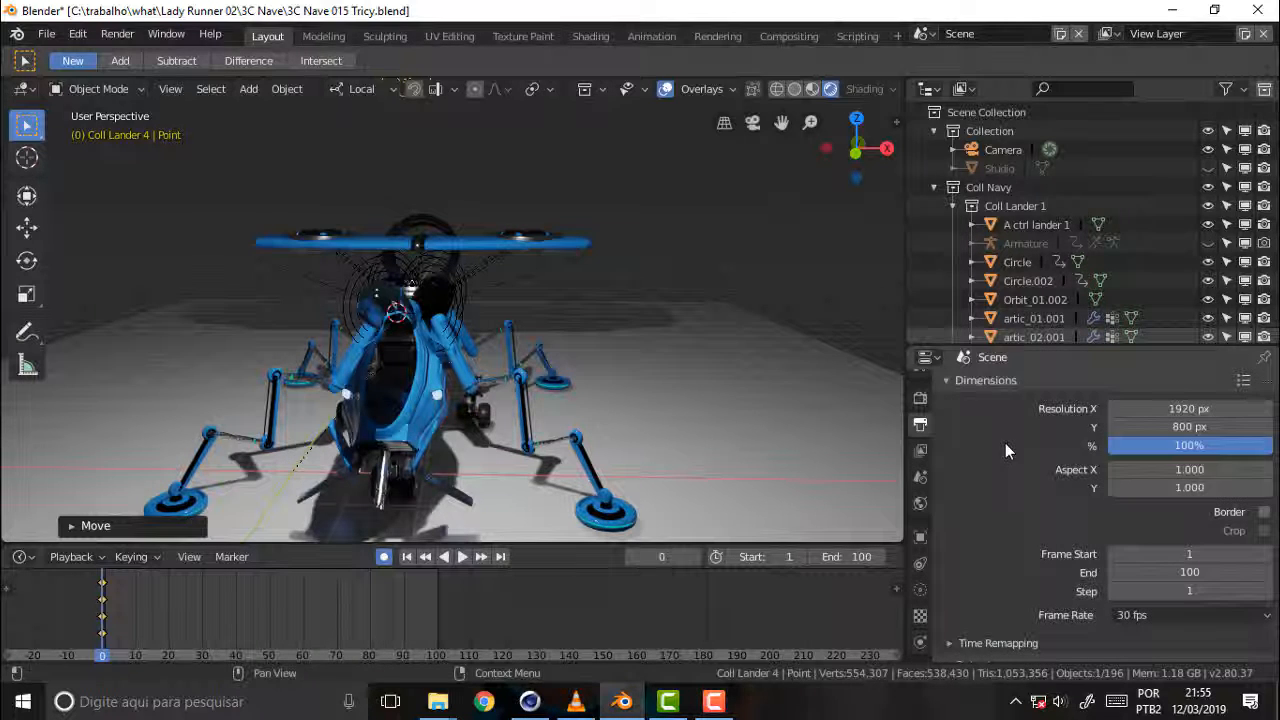
left_click(921, 452)
left_click(919, 400)
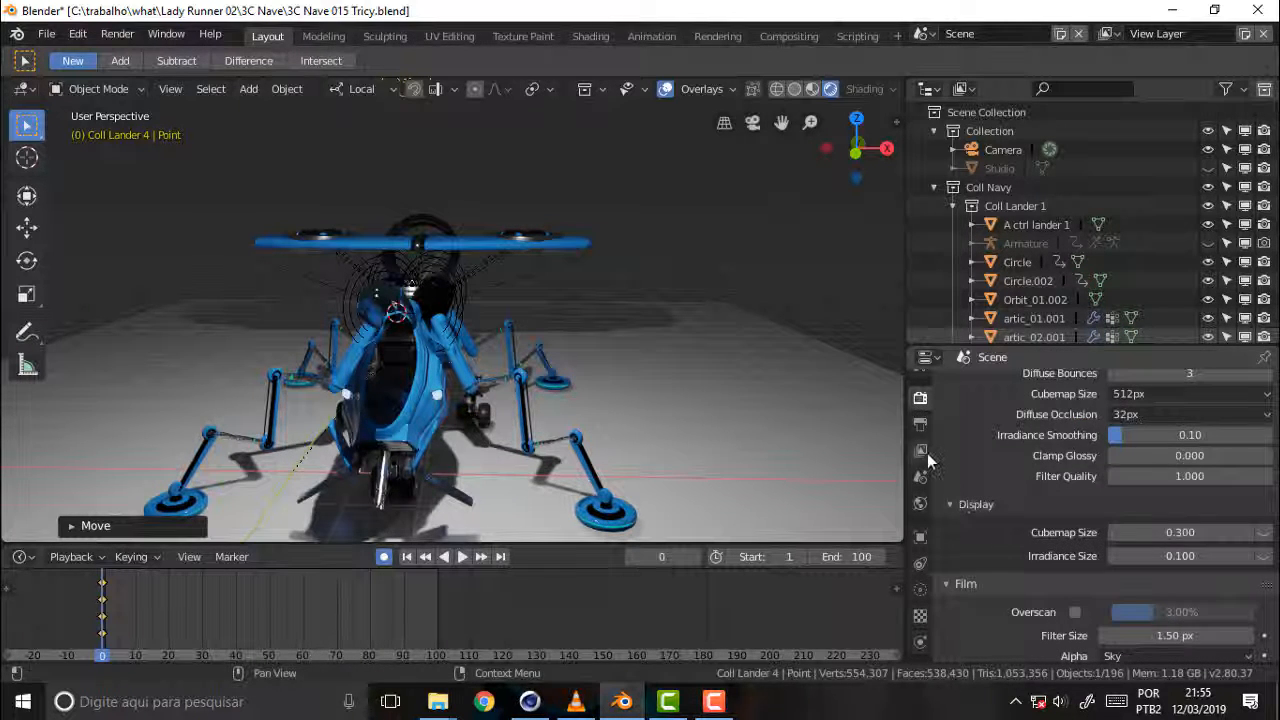
left_click(920, 427)
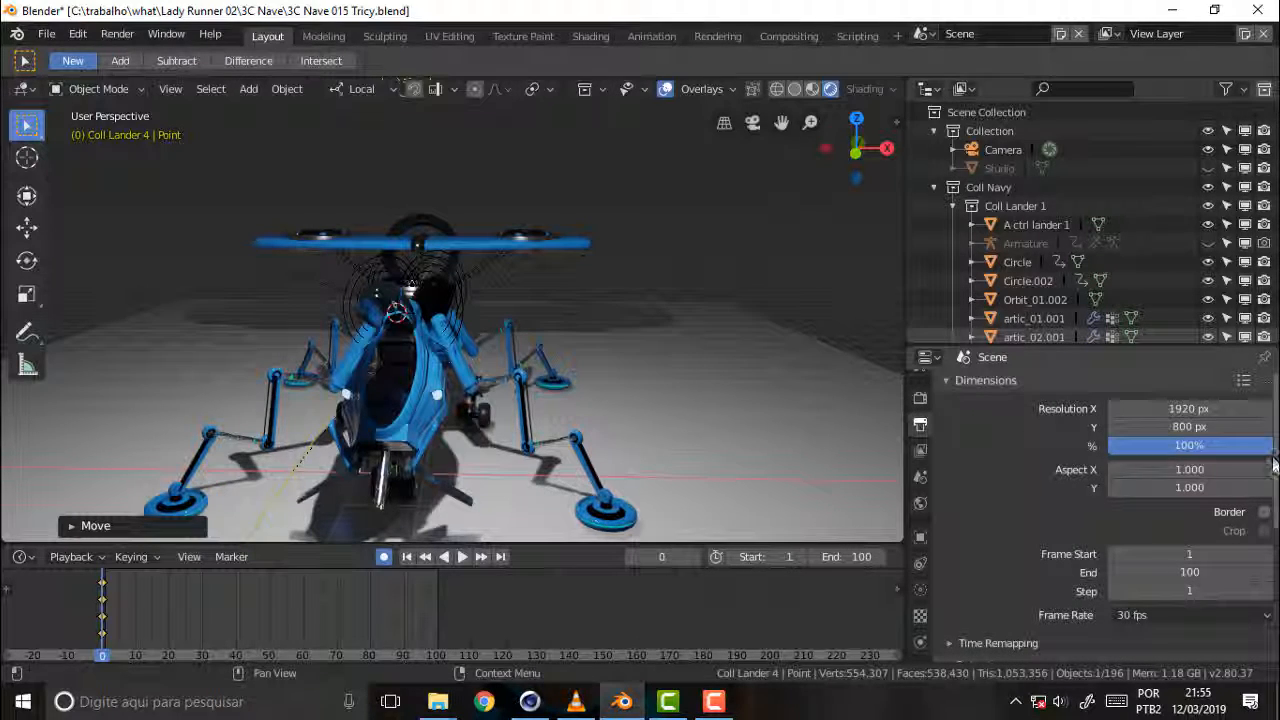
scroll(1100, 500, "down", 6)
scroll(1100, 500, "up", 4)
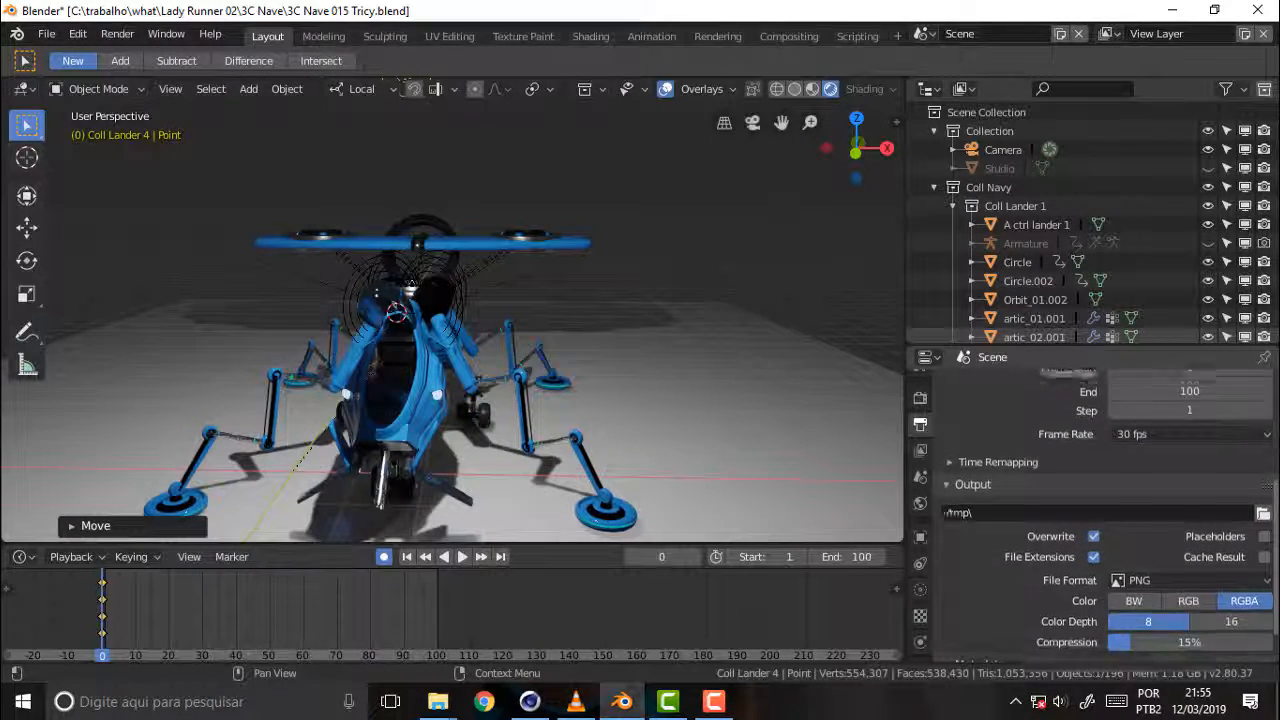
scroll(1100, 500, "down", 3)
left_click(920, 398)
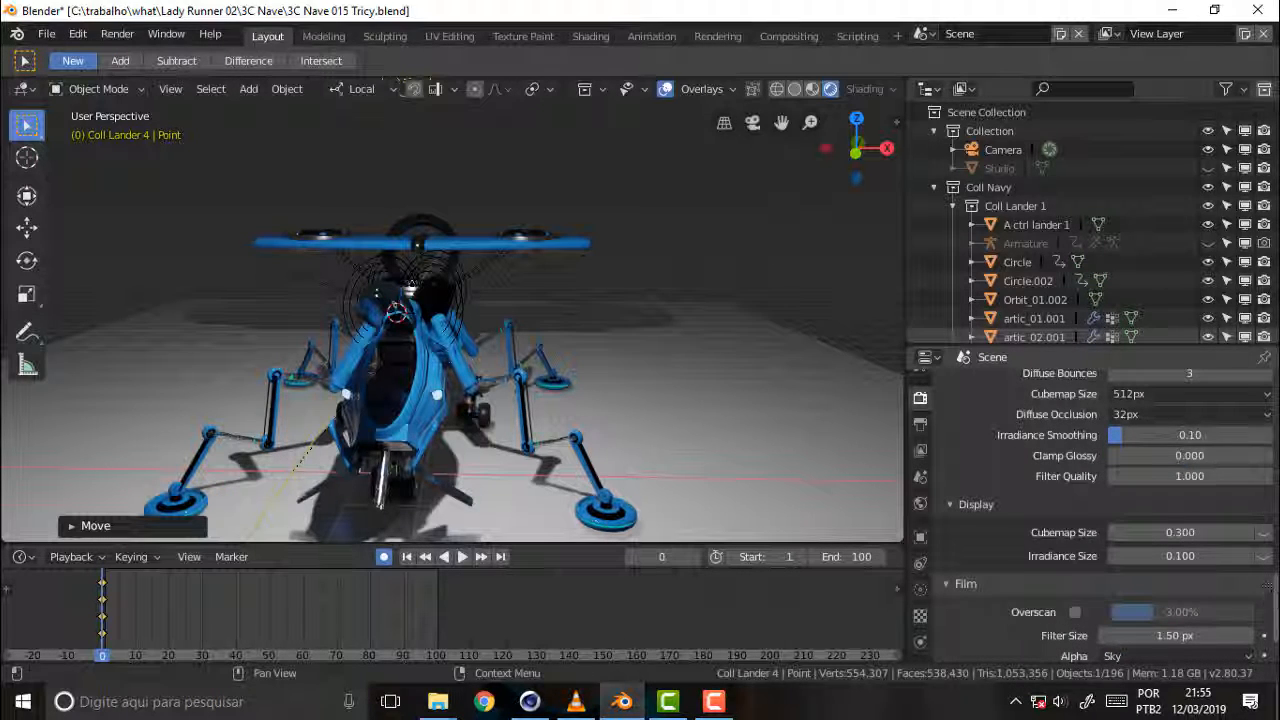
scroll(1100, 500, "up", 10)
left_click(1198, 385)
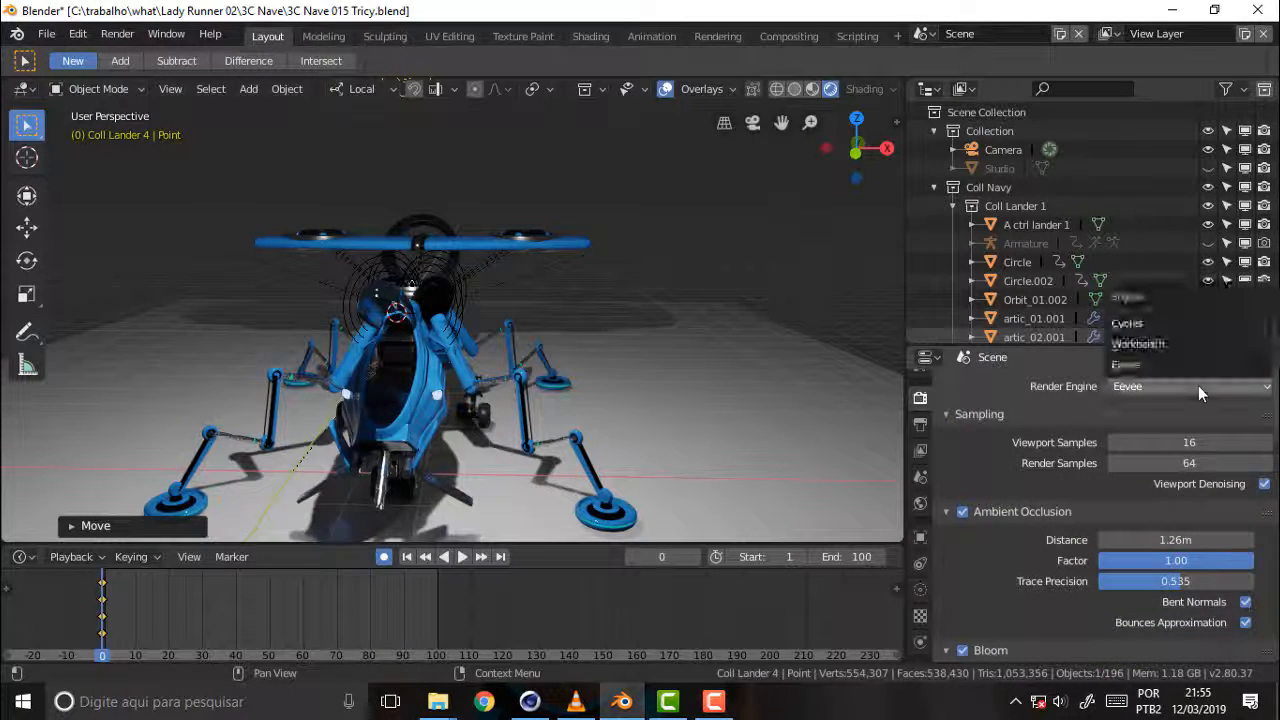
left_click(1170, 324)
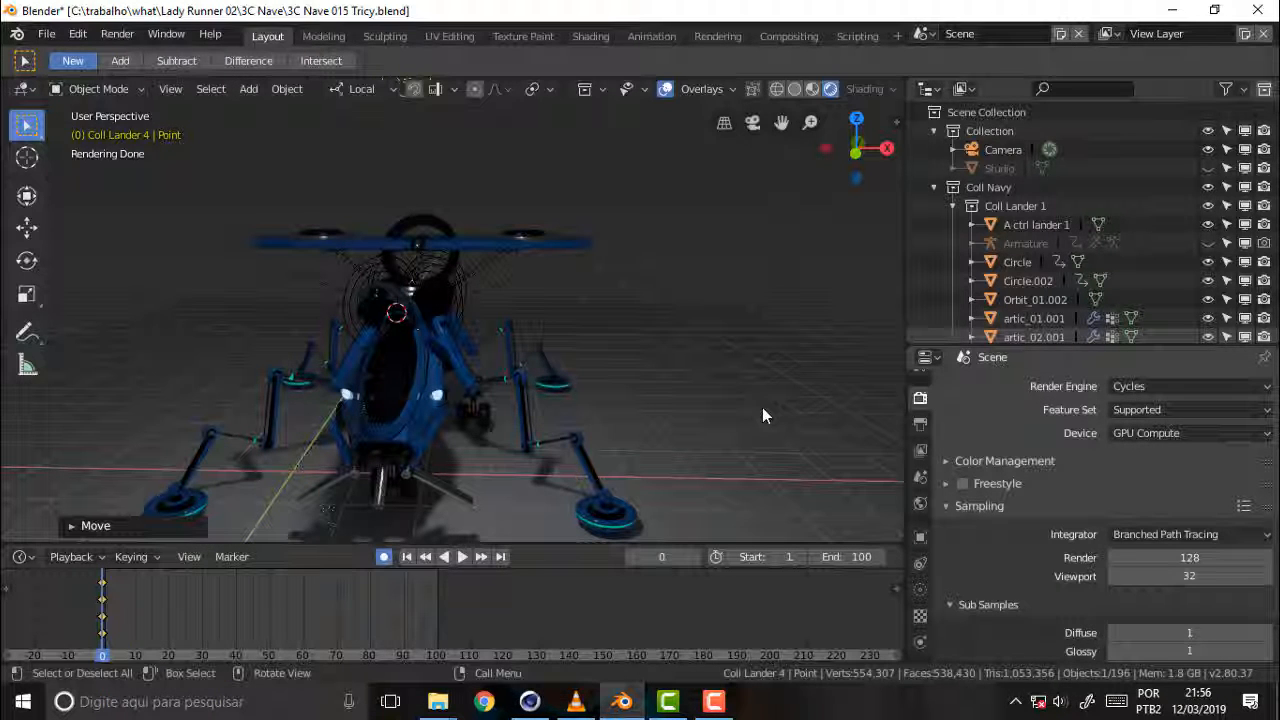
Set the render engine back to Eevee and examine the lander's point lighting from the front quarter and from above
left_click(1164, 386)
left_click(1159, 360)
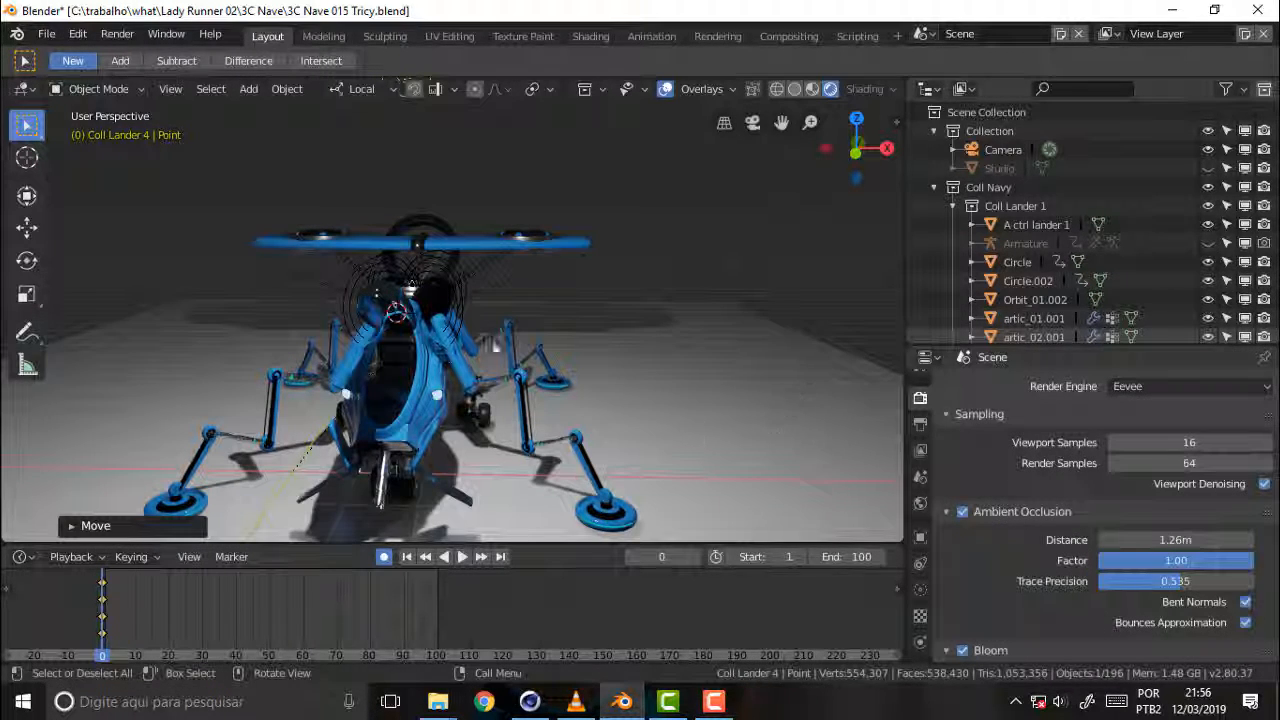
mouse_move(840, 186)
middle_mouse_down()
mouse_move(731, 197)
mouse_move(808, 177)
middle_mouse_up()
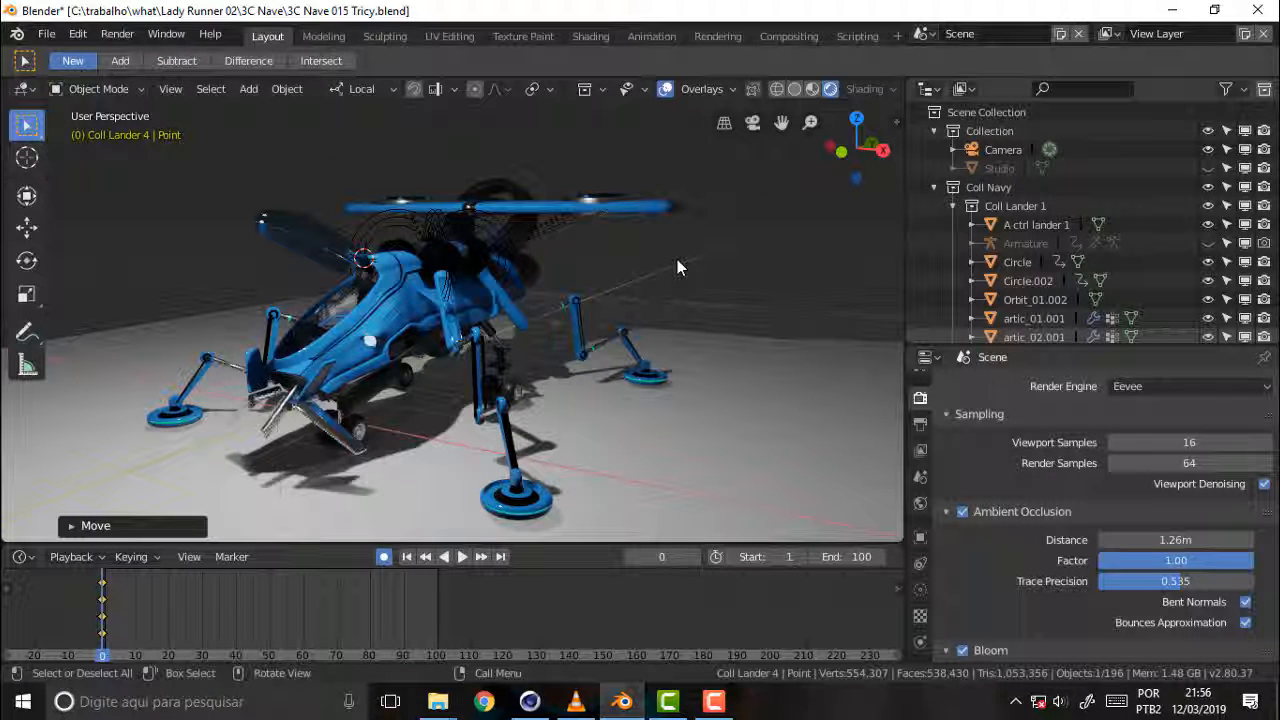
middle_click_drag(700, 265, 712, 308)
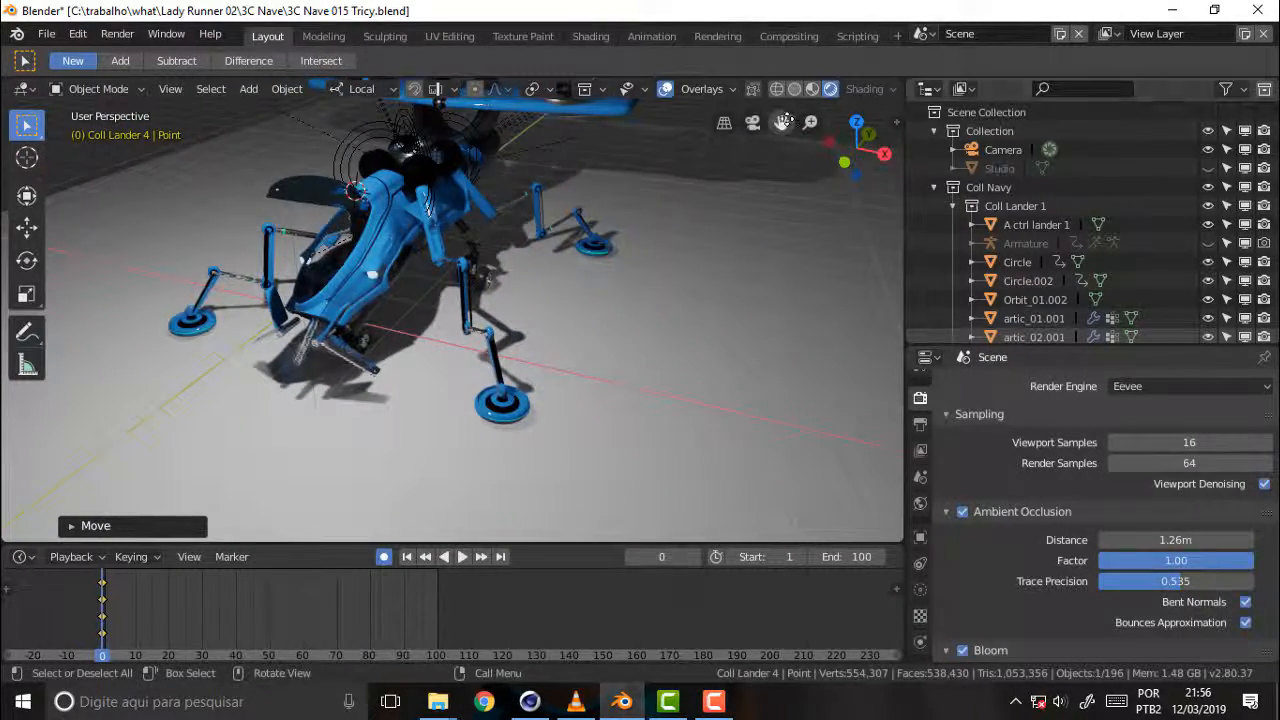
left_click_drag(782, 122, 814, 201)
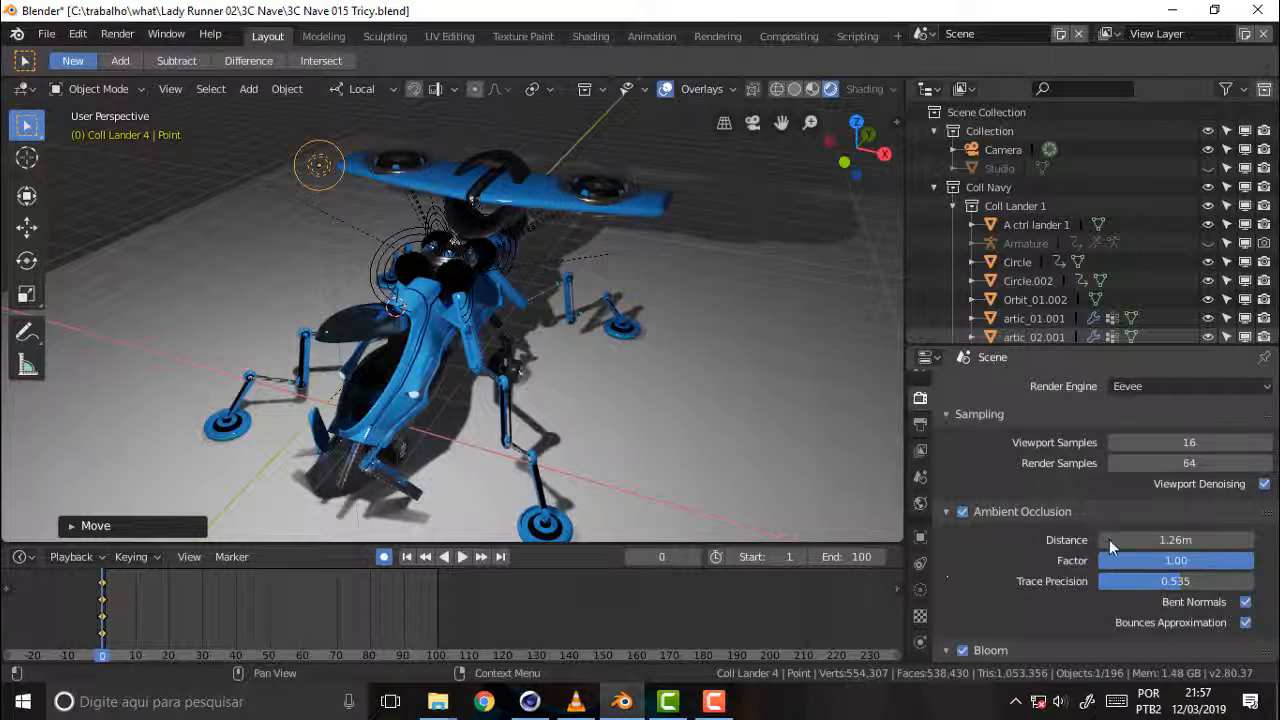
scroll(1266, 486, "down", 5)
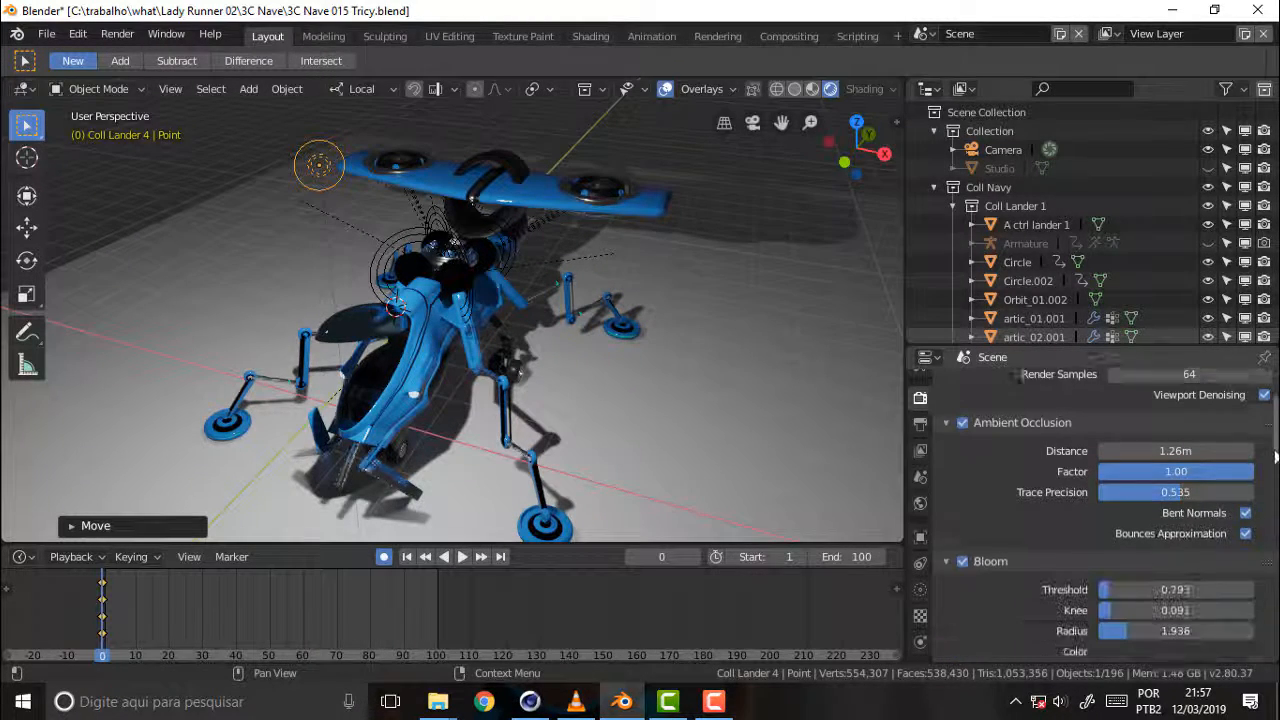
Compare the Sun and Spot types on the selected point light, and set the light type to Area
left_click(920, 590)
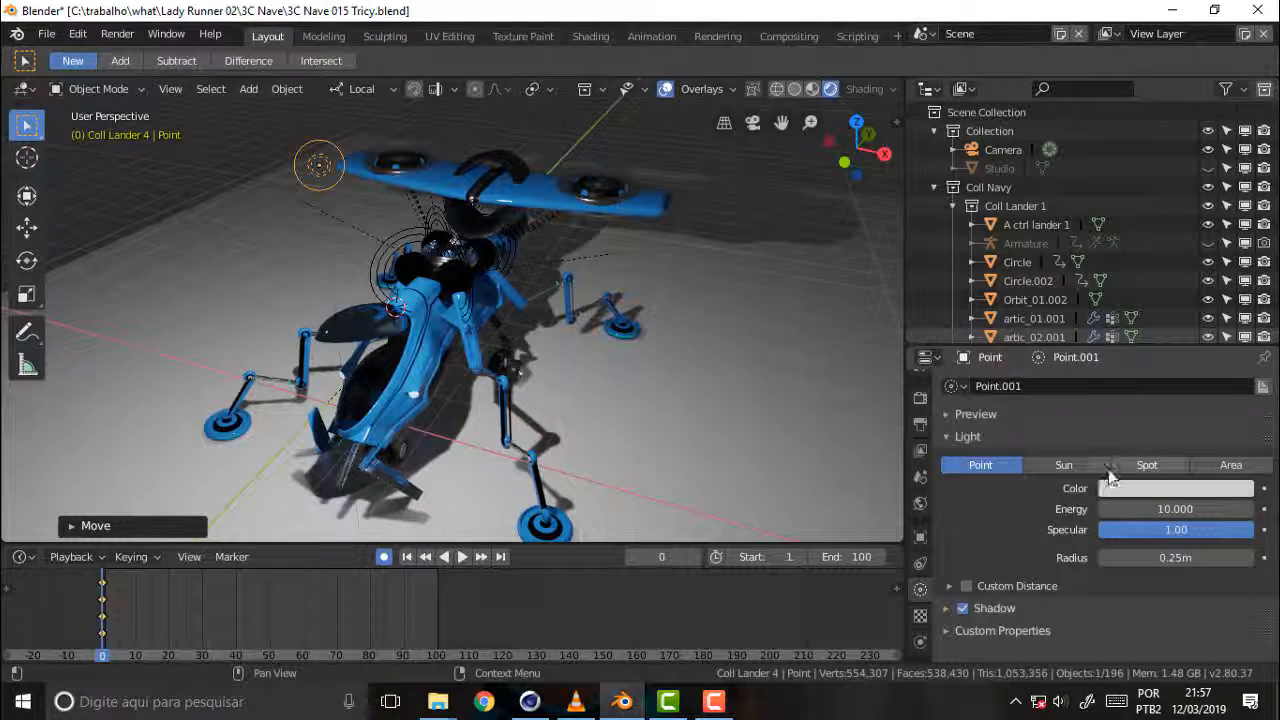
left_click(1060, 467)
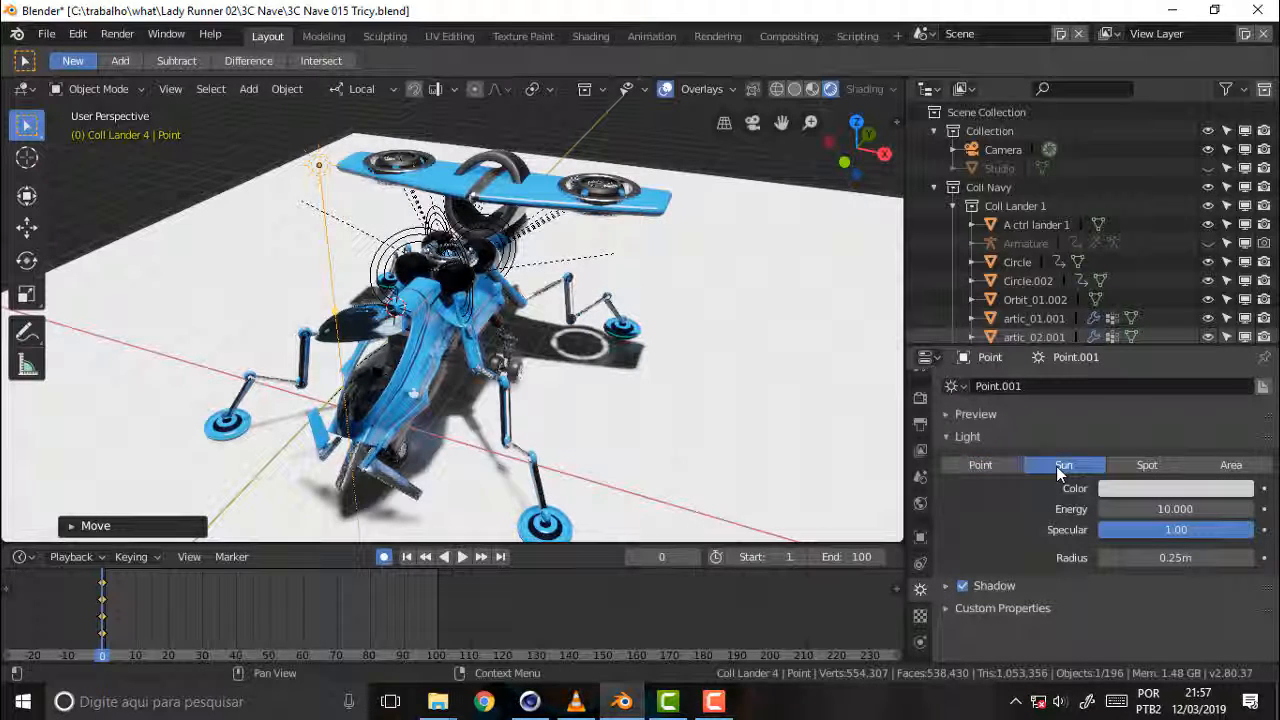
left_click(1150, 466)
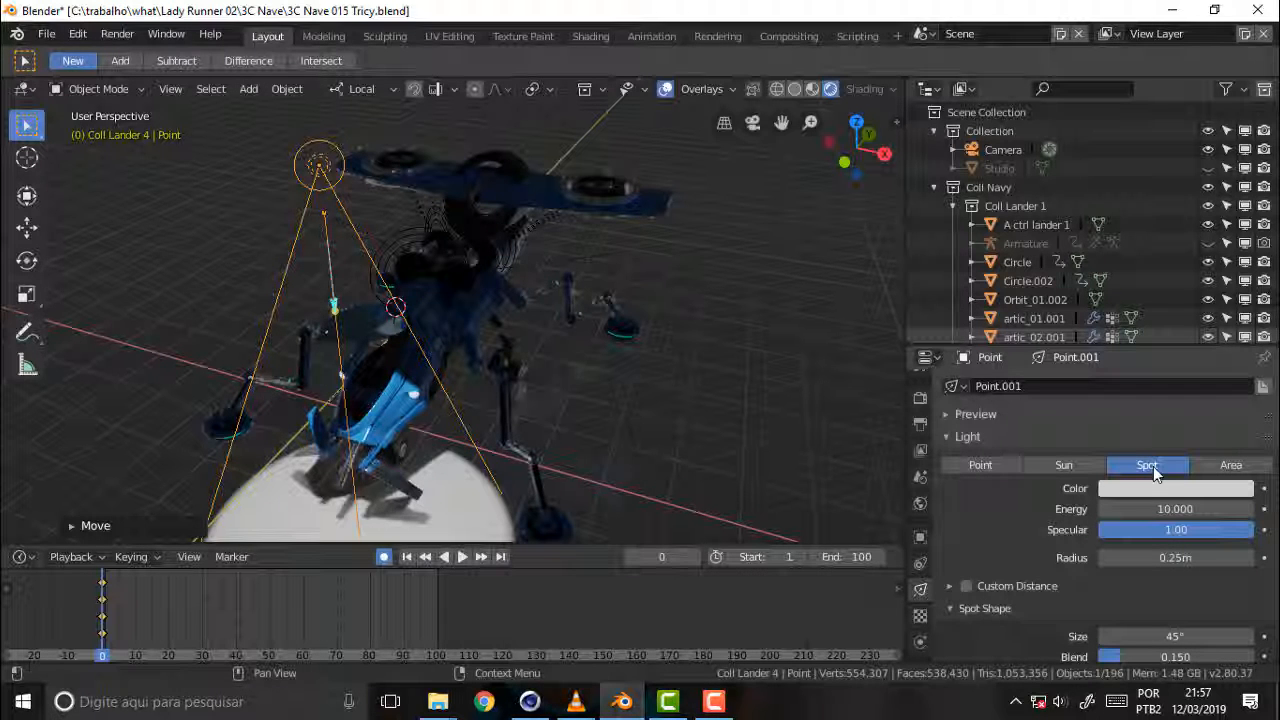
left_click(1231, 466)
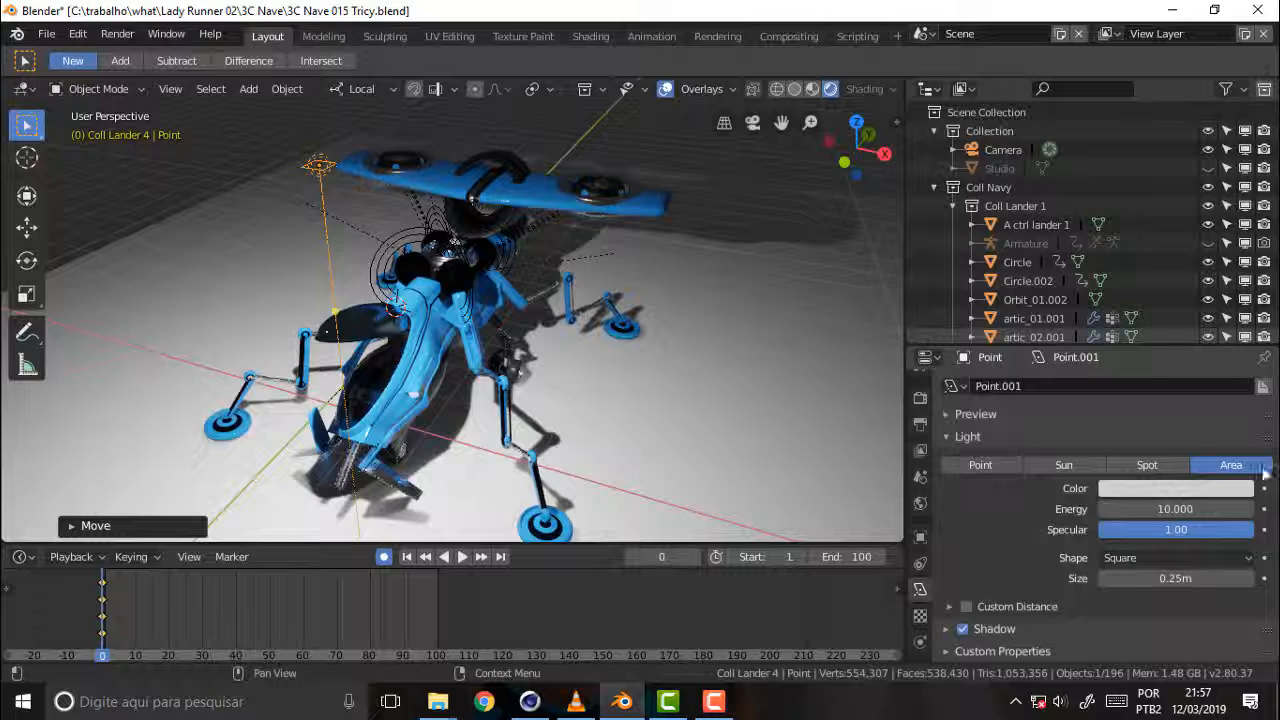
Enable Contact Shadows in the area light's shadow settings and set their distance to 1.2 m
left_click(946, 628)
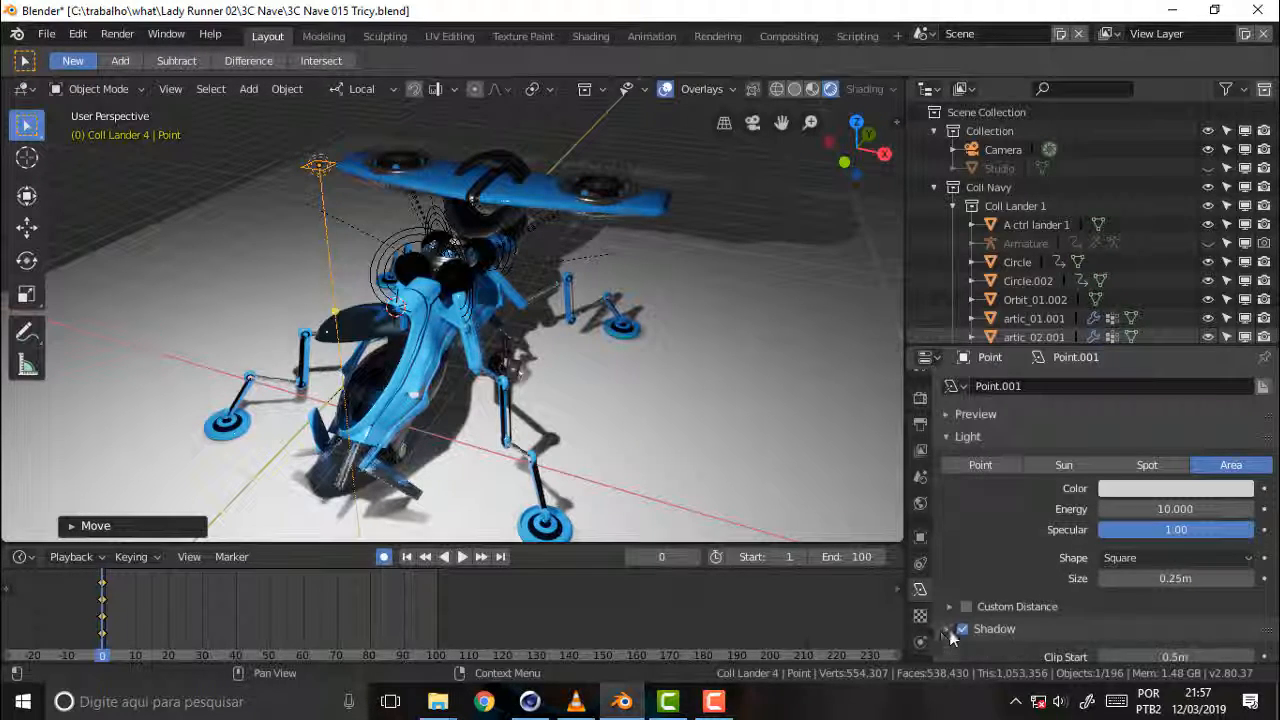
scroll(1096, 565, "down", 3)
scroll(1095, 556, "down", 4)
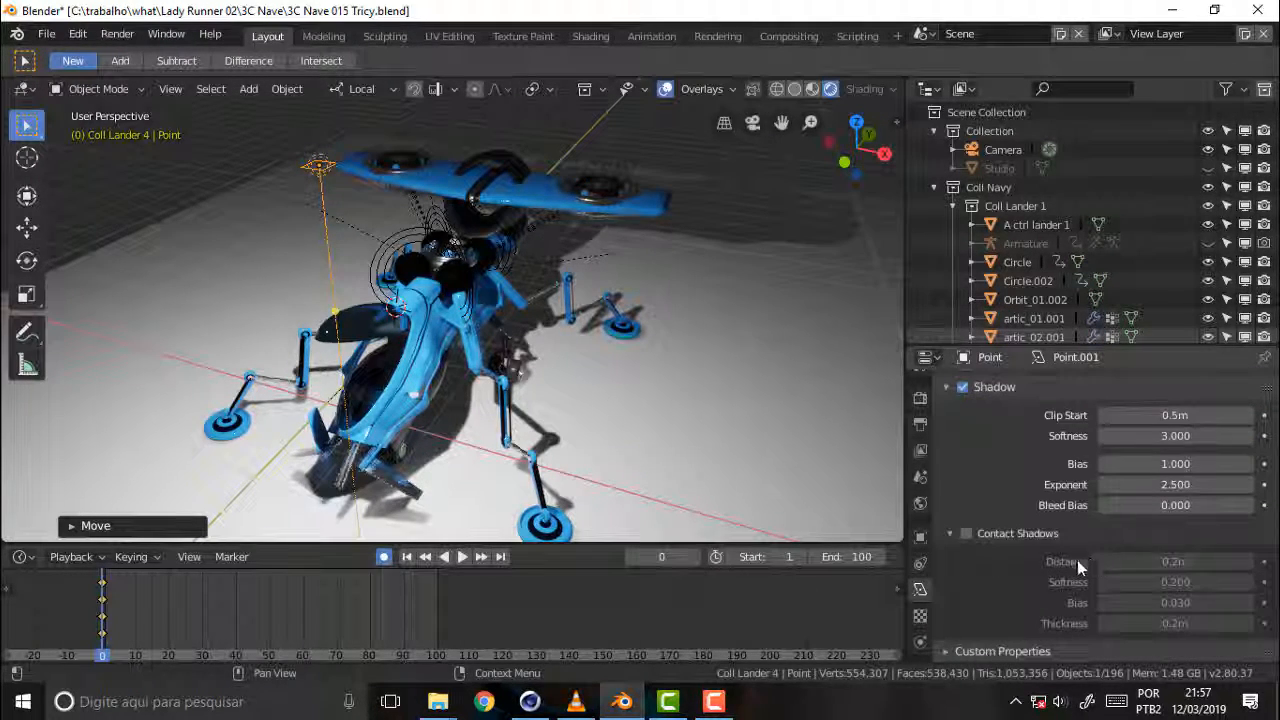
left_click(964, 536)
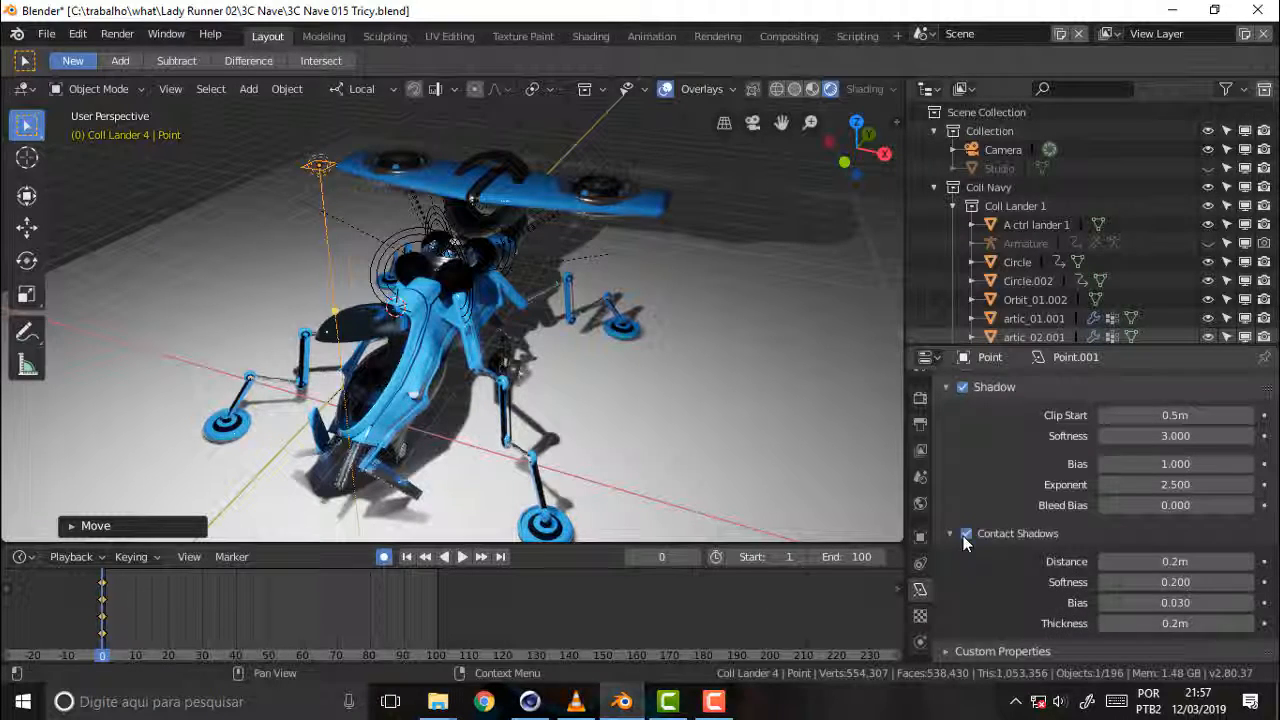
left_click(964, 536)
left_click(964, 536)
mouse_move(1160, 563)
left_mouse_down()
mouse_move(1220, 563)
mouse_move(1130, 563)
mouse_move(1160, 563)
left_mouse_up()
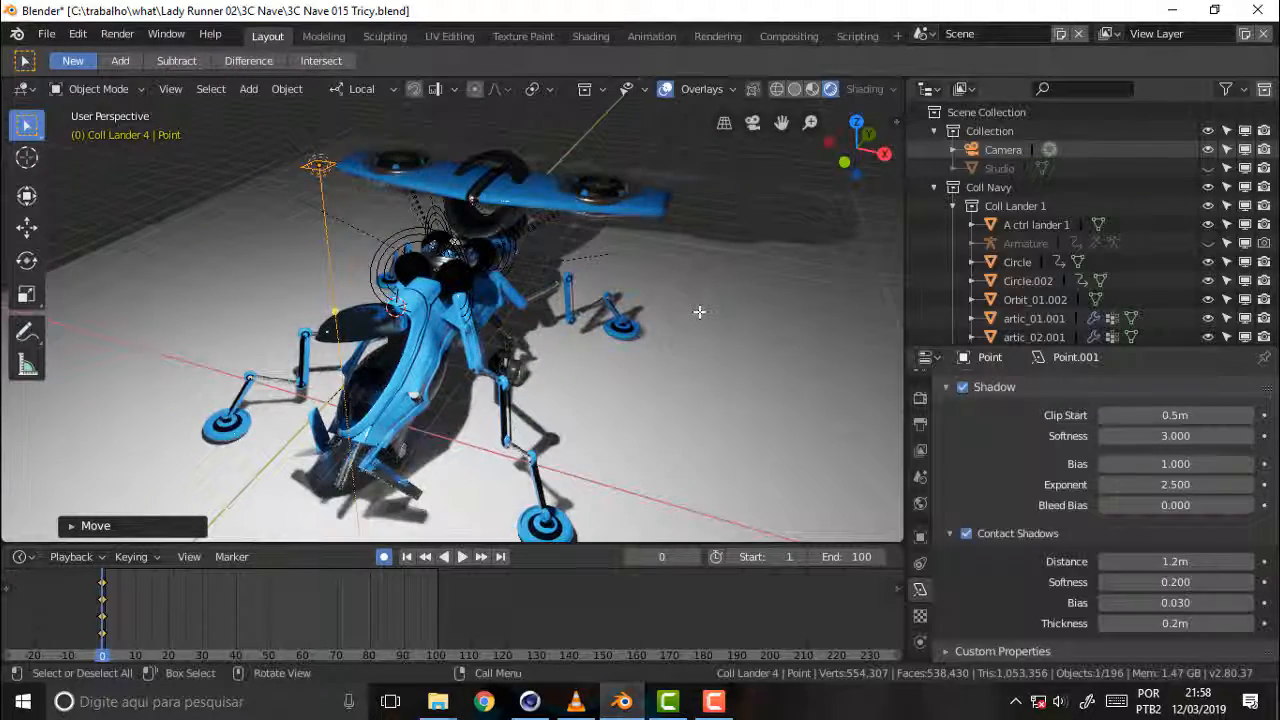
Examine the contact shadows under the lander's legs and body from low front and front-quarter views
middle_click_drag(699, 312, 747, 233)
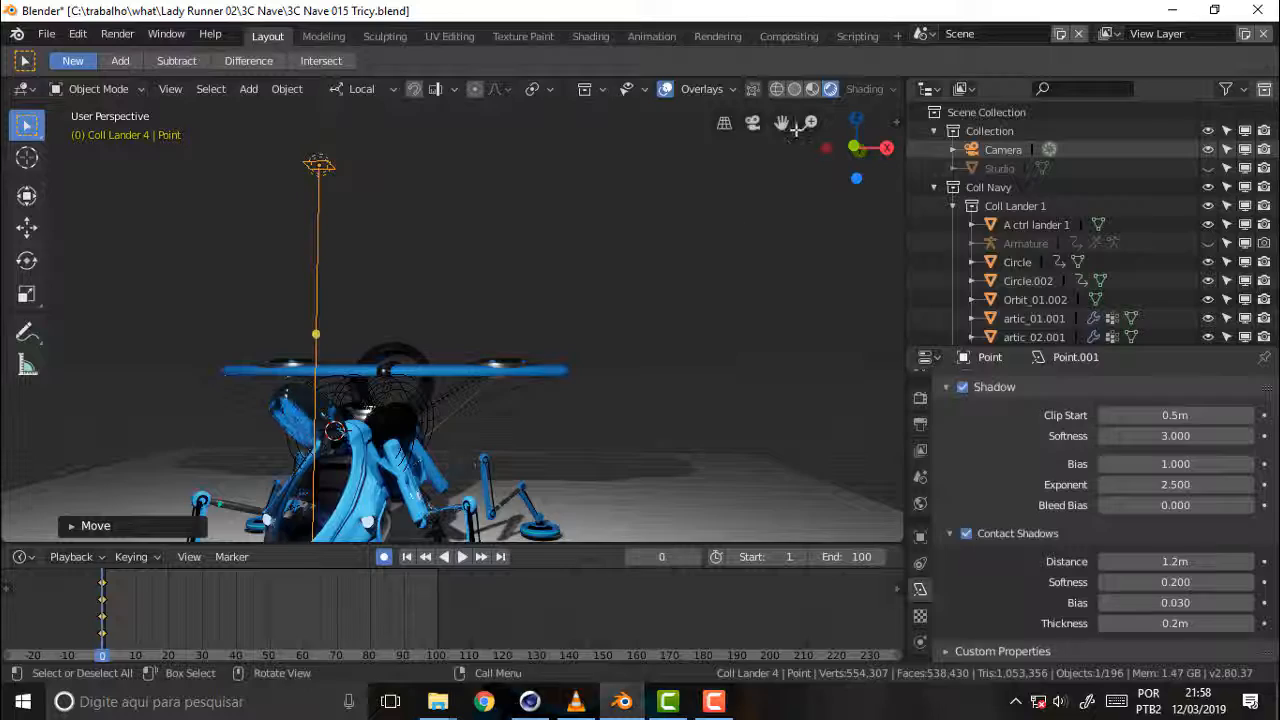
left_click_drag(782, 123, 706, 209)
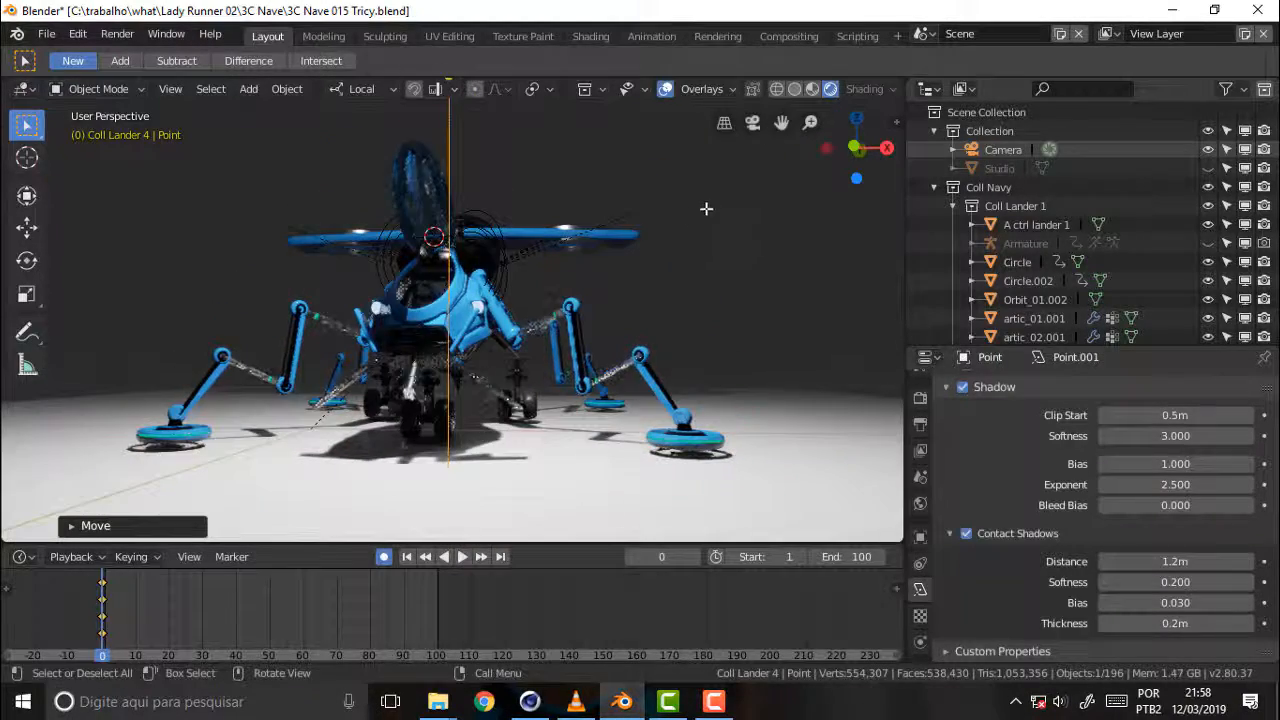
middle_click_drag(706, 209, 686, 200)
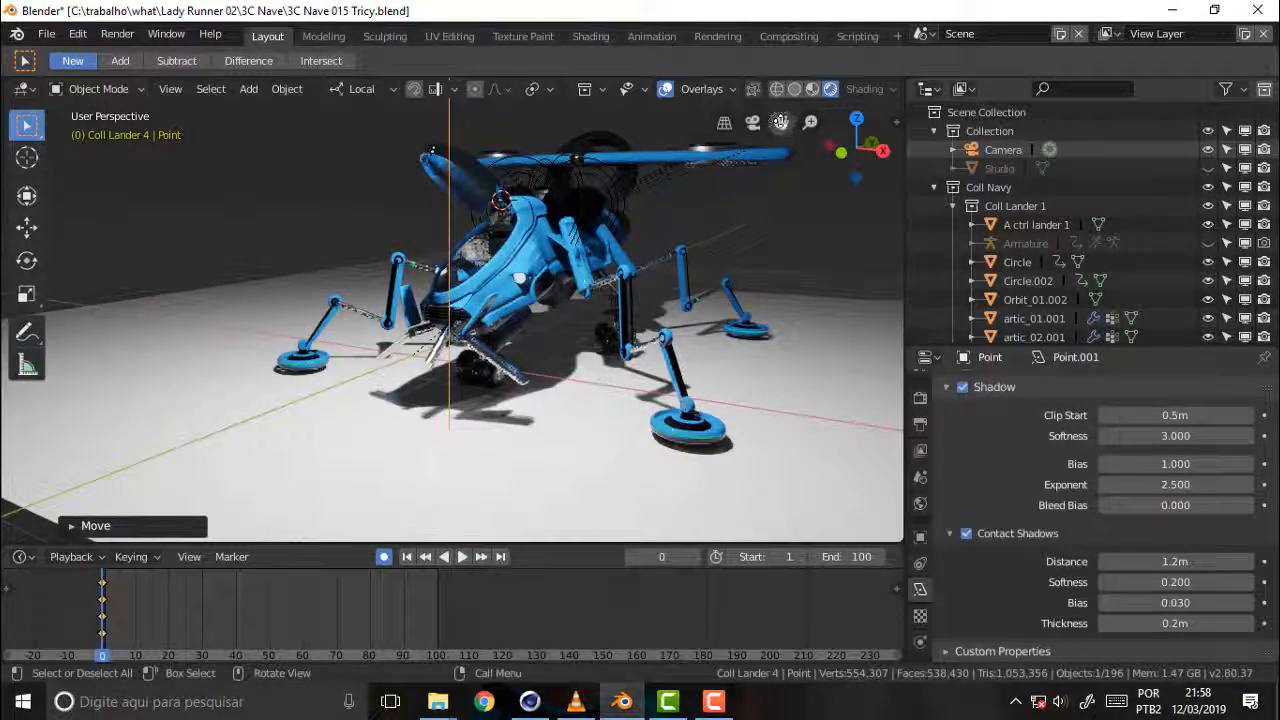
left_click_drag(781, 122, 697, 225)
scroll(697, 225, "up", 2)
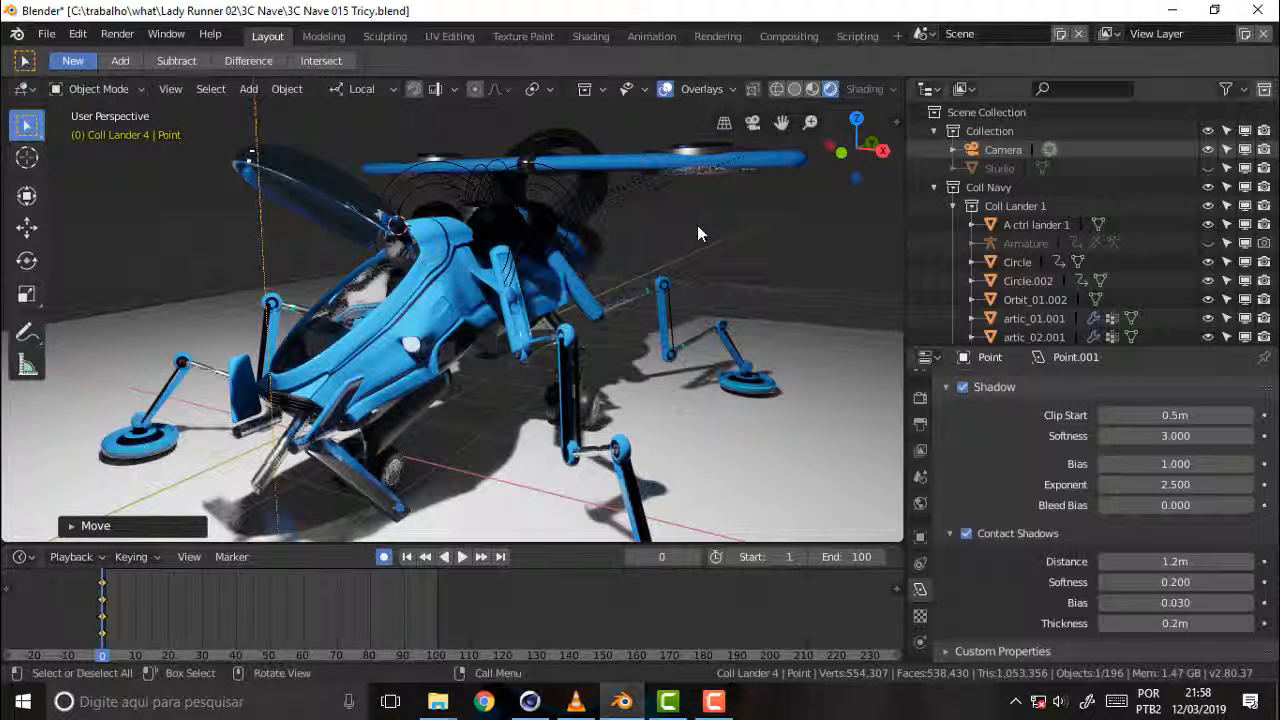
scroll(708, 234, "down", 2)
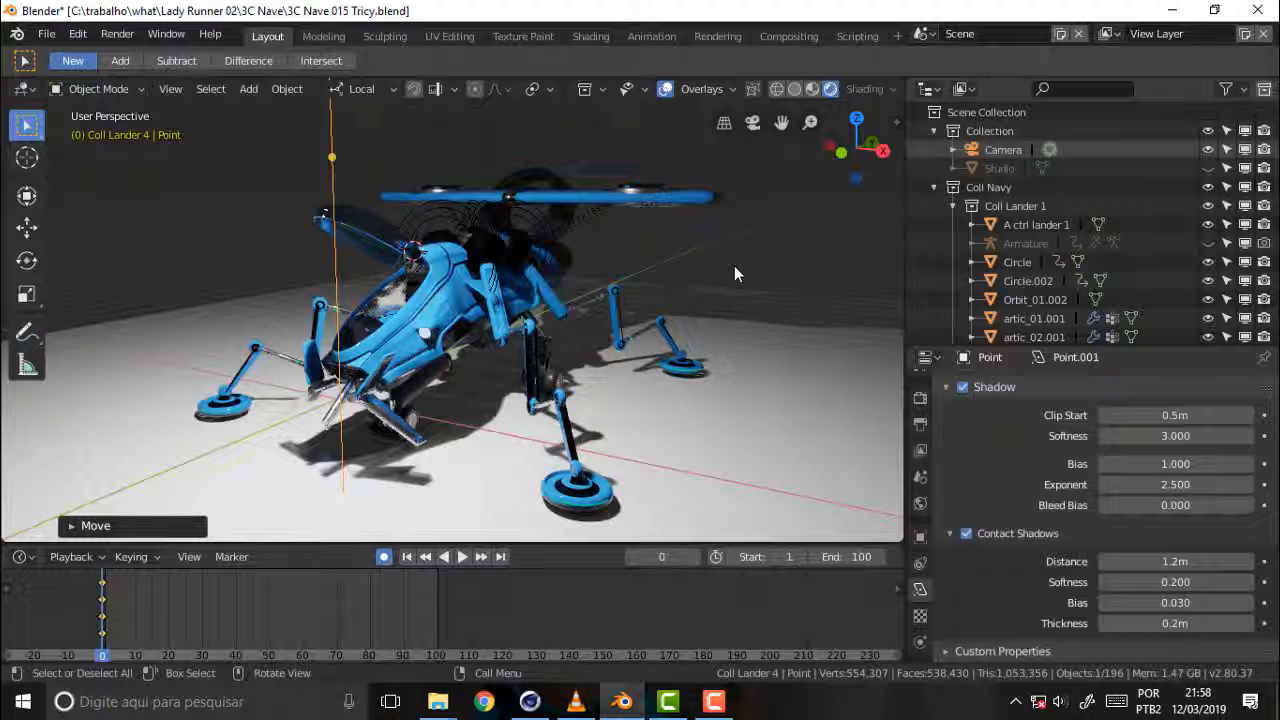
scroll(735, 265, "up", 2)
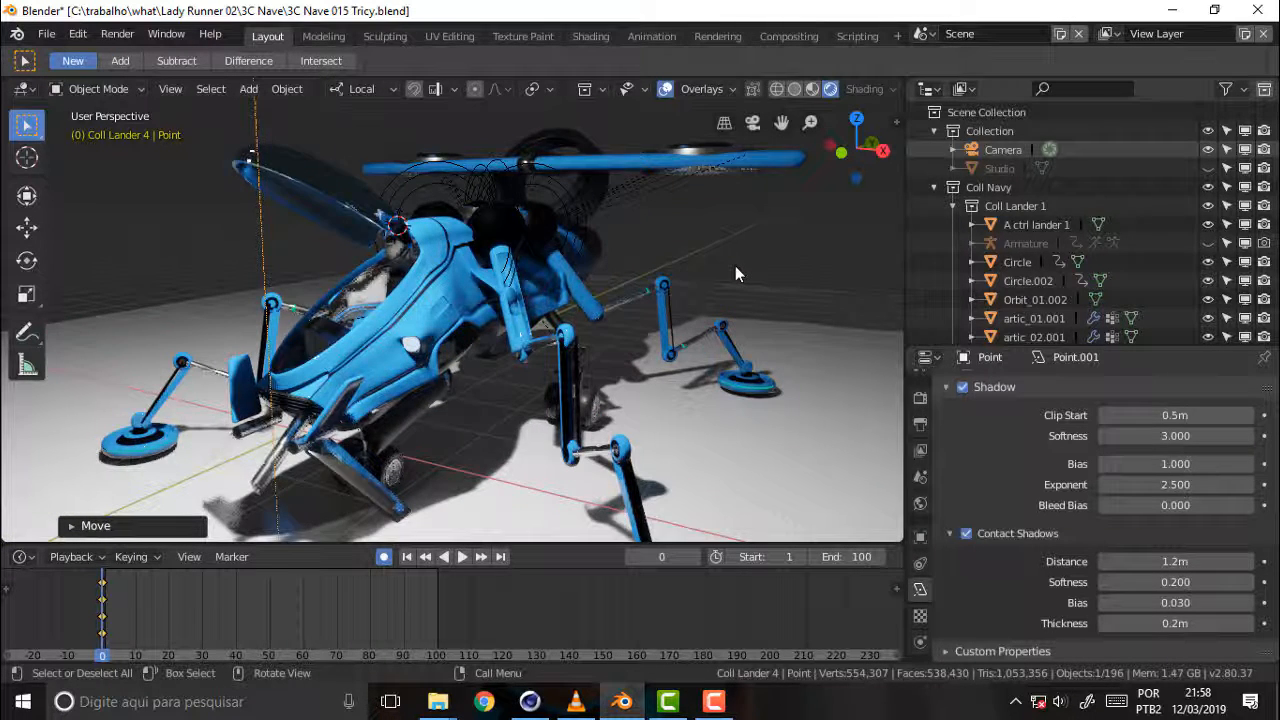
scroll(735, 266, "down", 2)
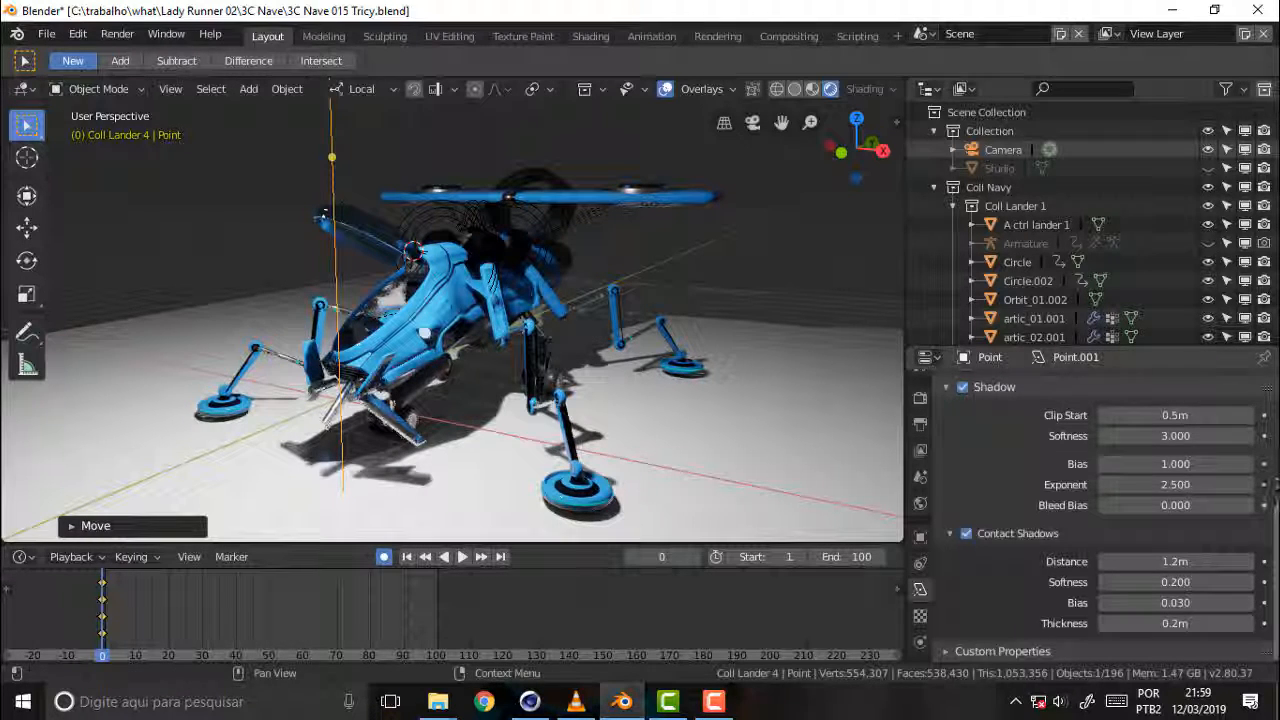
Review the area light's settings and inspect the lander's lighting and shadows up close from the front quarter
scroll(1090, 510, "up", 5)
scroll(1090, 510, "down", 5)
scroll(1090, 510, "up", 5)
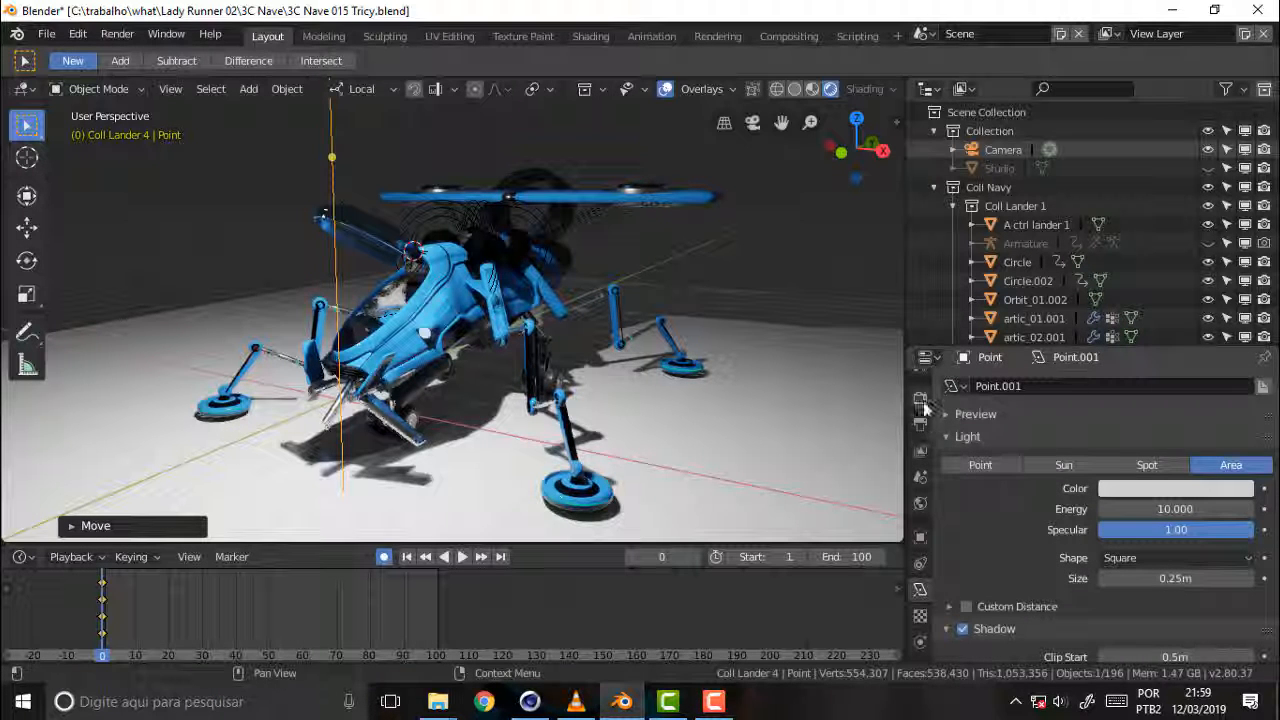
scroll(1238, 468, "down", 5)
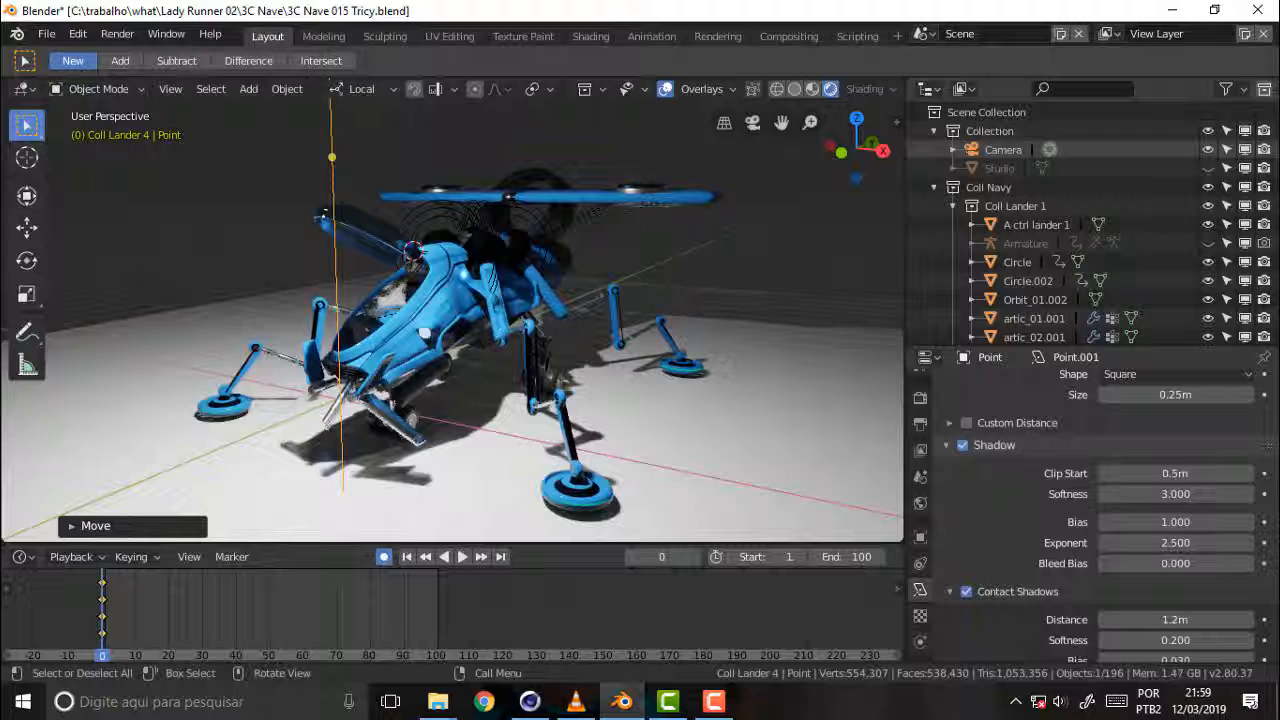
mouse_move(726, 235)
middle_mouse_down()
mouse_move(718, 278)
mouse_move(771, 251)
mouse_move(889, 228)
mouse_move(711, 254)
mouse_move(694, 248)
mouse_move(731, 245)
mouse_move(701, 236)
middle_mouse_up()
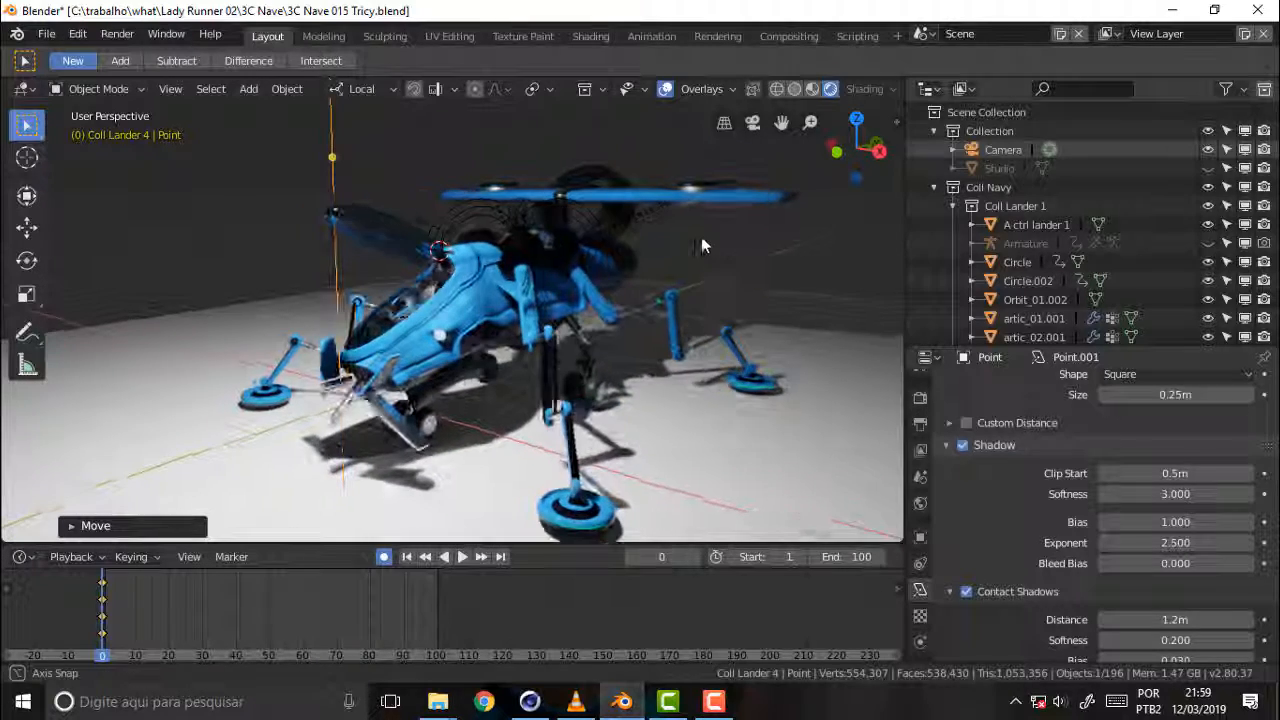
scroll(680, 258, "up", 2)
scroll(680, 258, "down", 2)
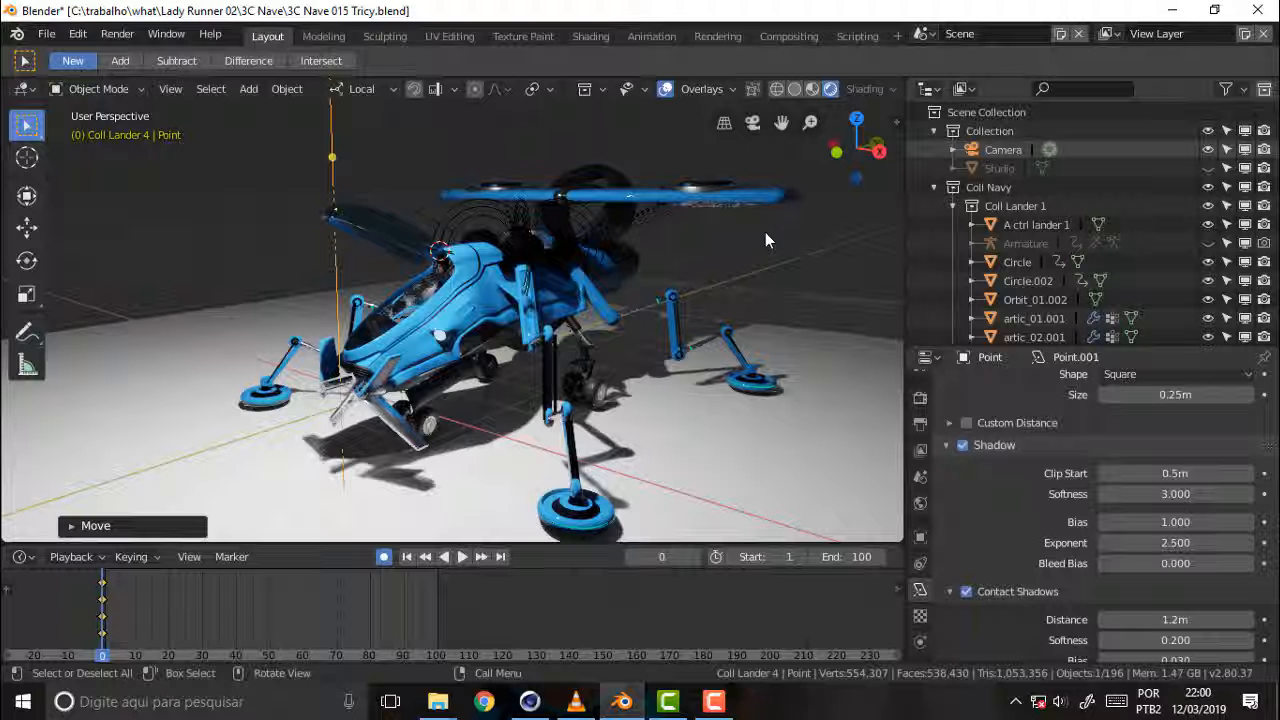
scroll(765, 240, "up", 3)
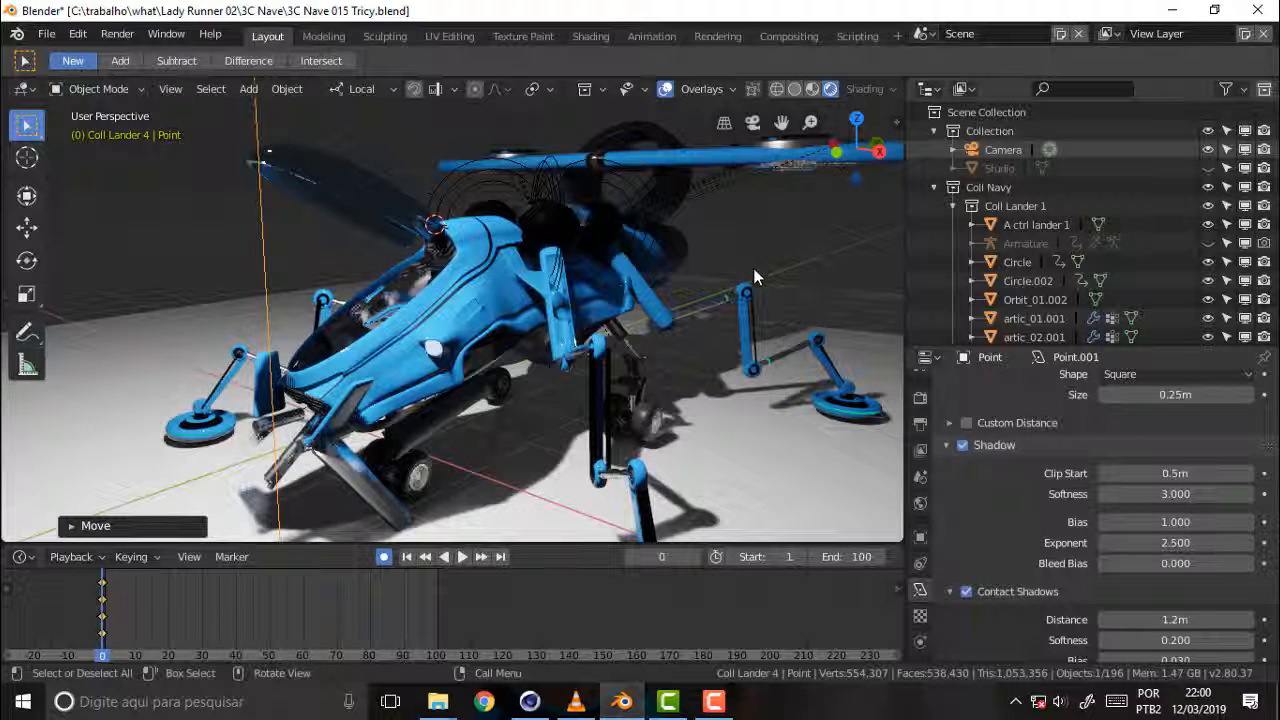
left_click(713, 701)
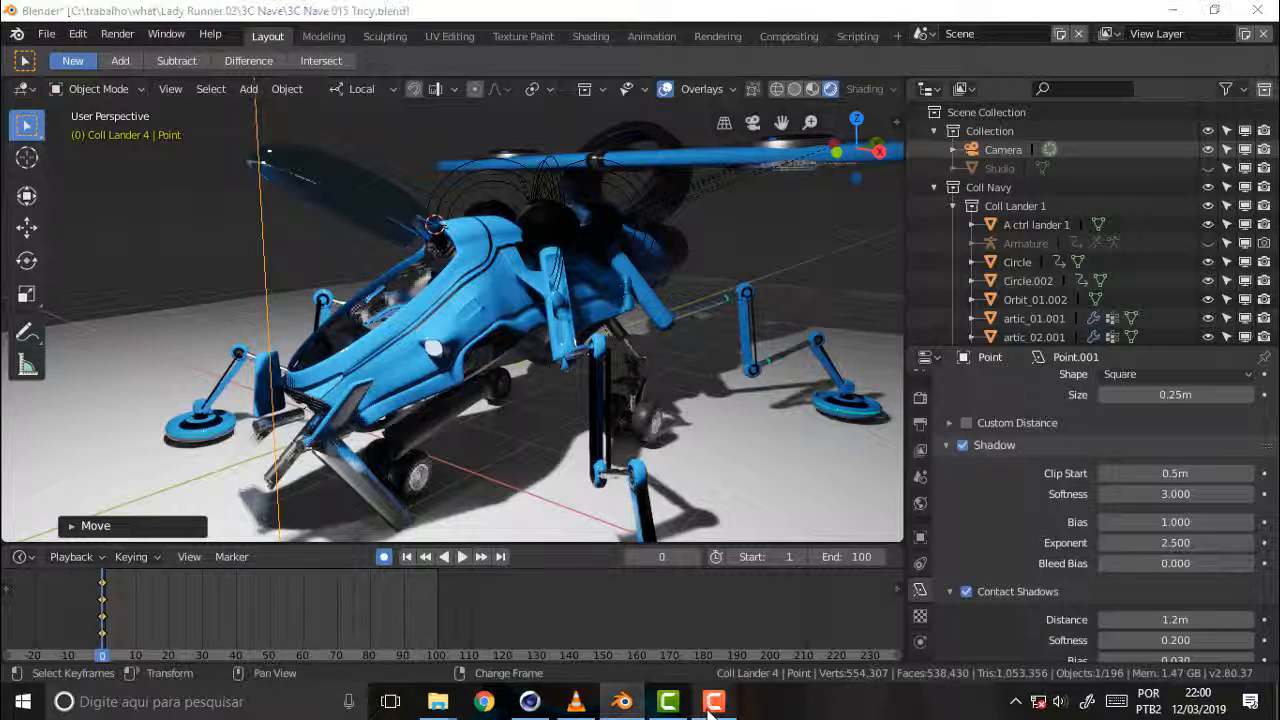